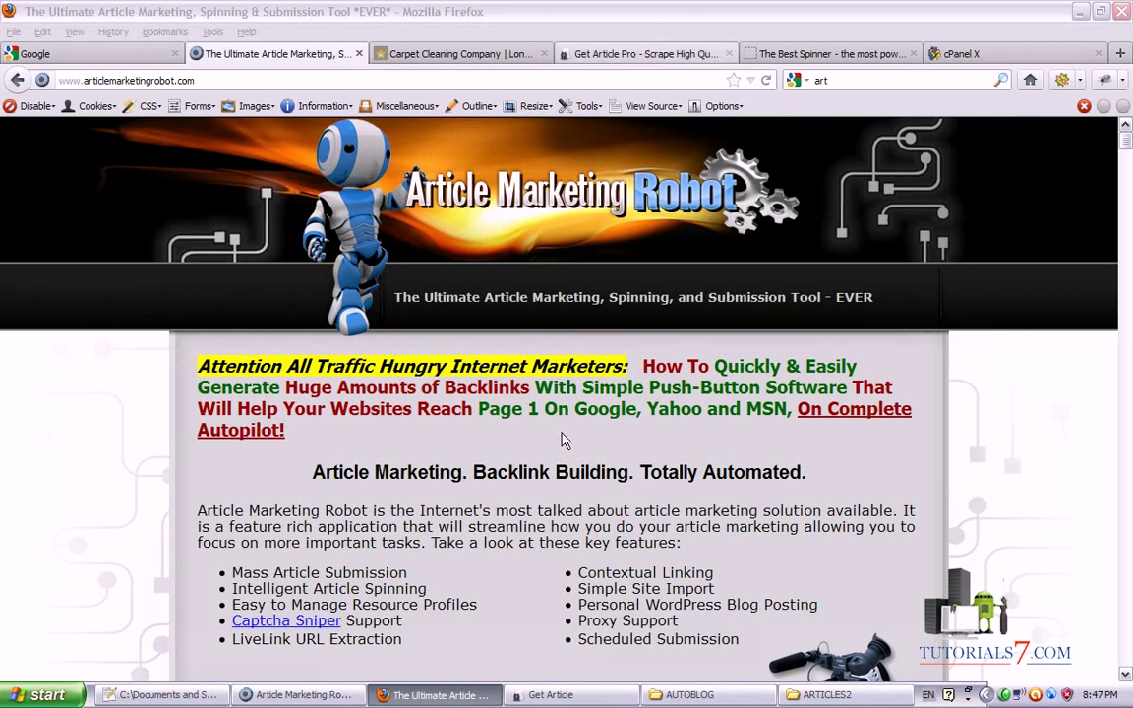
Highlight the Article Marketing Robot logo and its $97 launch price on the sales page
mouse_move(519, 610)
left_mouse_down()
mouse_move(509, 218)
mouse_move(747, 138)
mouse_move(334, 195)
mouse_move(506, 236)
left_mouse_up()
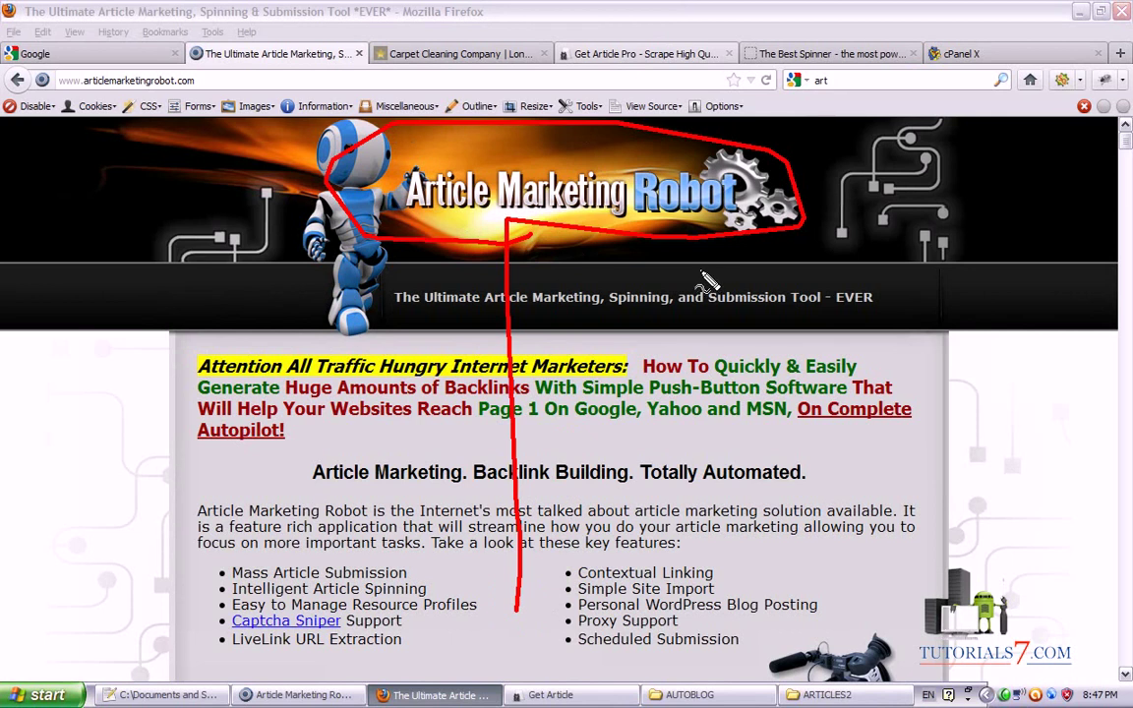
key("Escape")
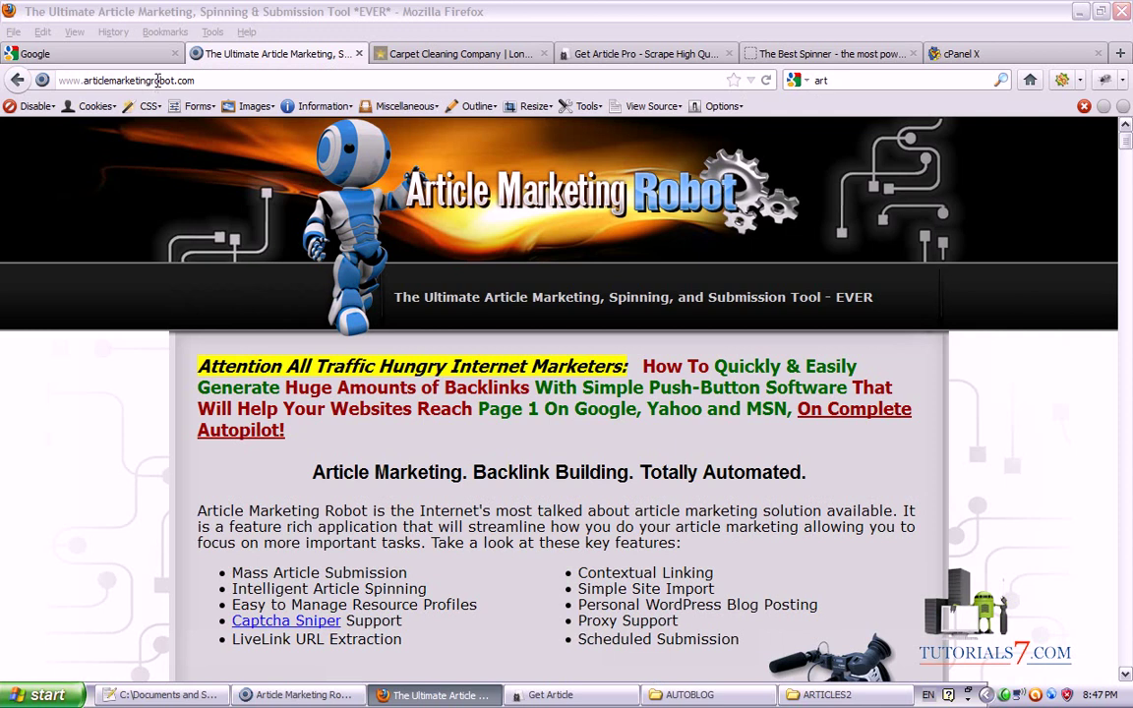
left_click_drag(1127, 144, 1124, 423)
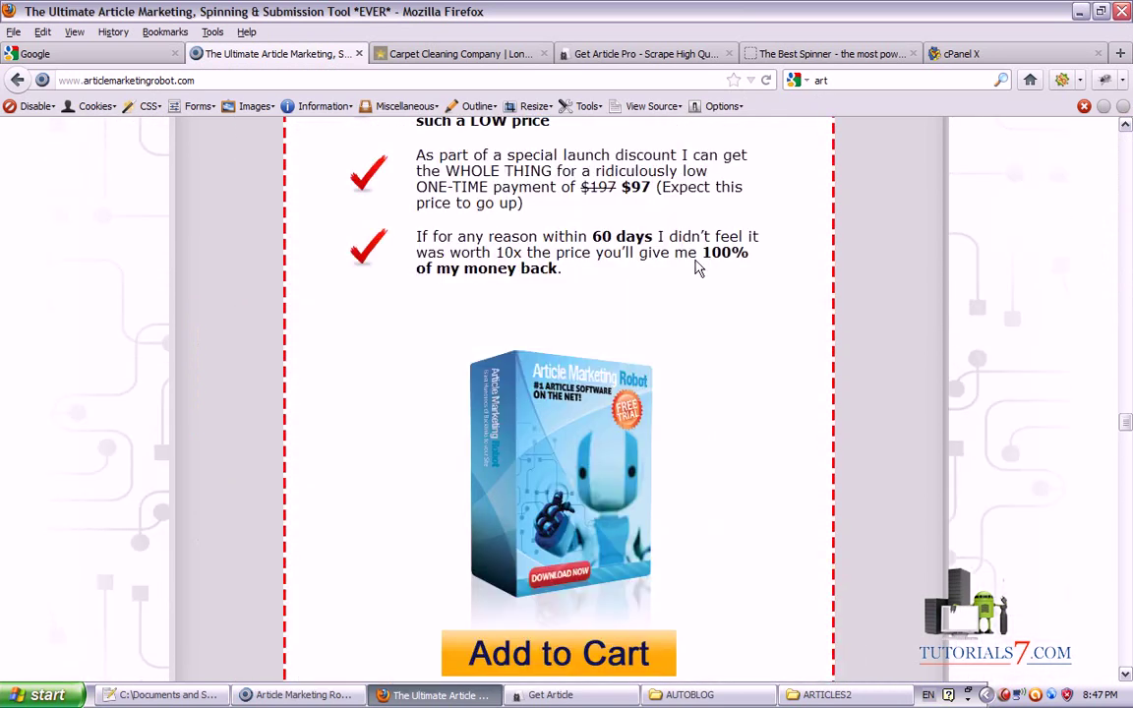
mouse_move(590, 202)
left_mouse_down()
mouse_move(710, 201)
mouse_move(653, 212)
left_mouse_up()
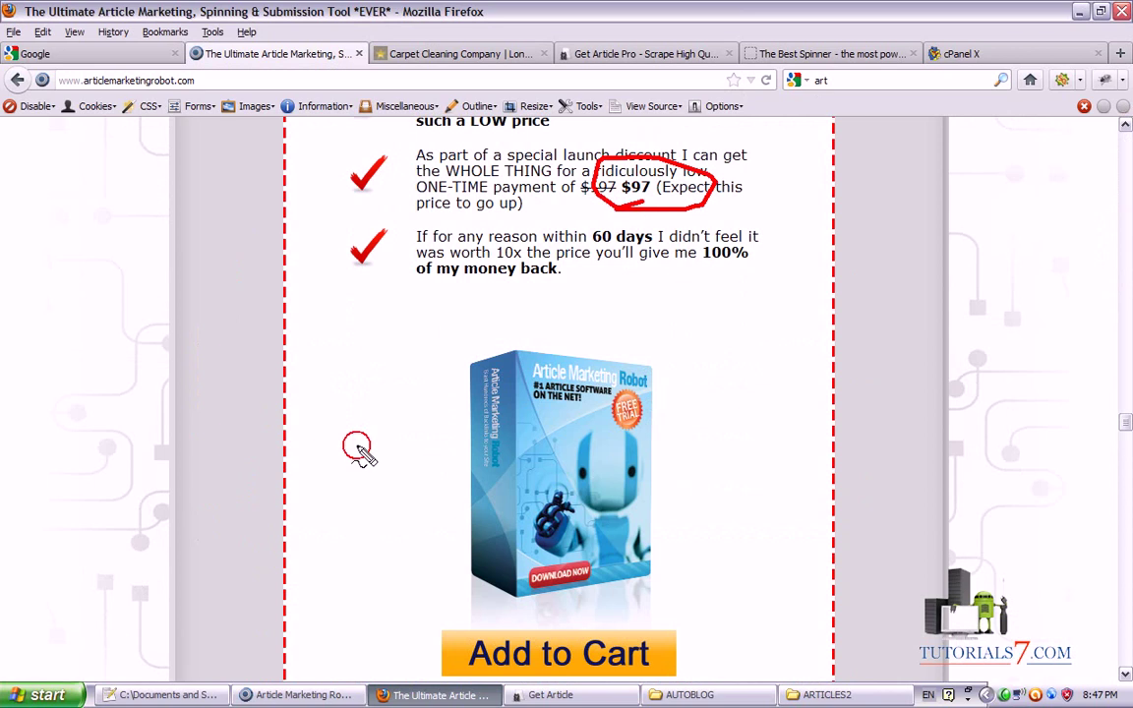
mouse_move(357, 444)
left_mouse_down()
mouse_move(595, 210)
mouse_move(629, 207)
mouse_move(650, 239)
left_mouse_up()
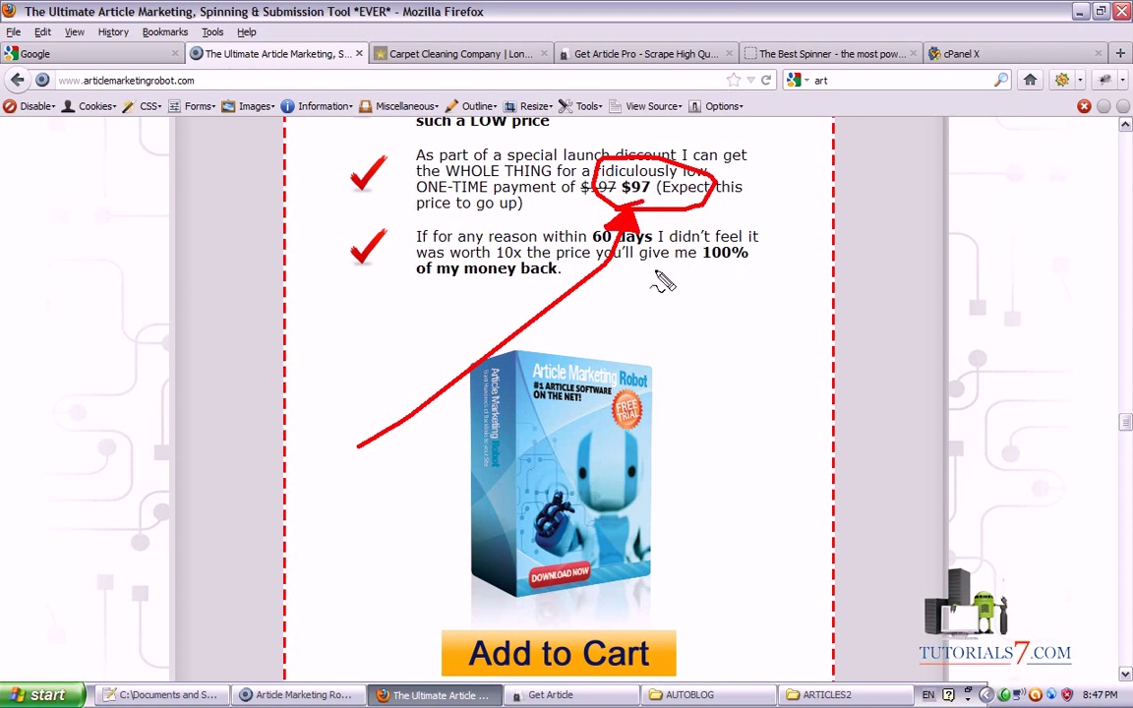
key("Escape")
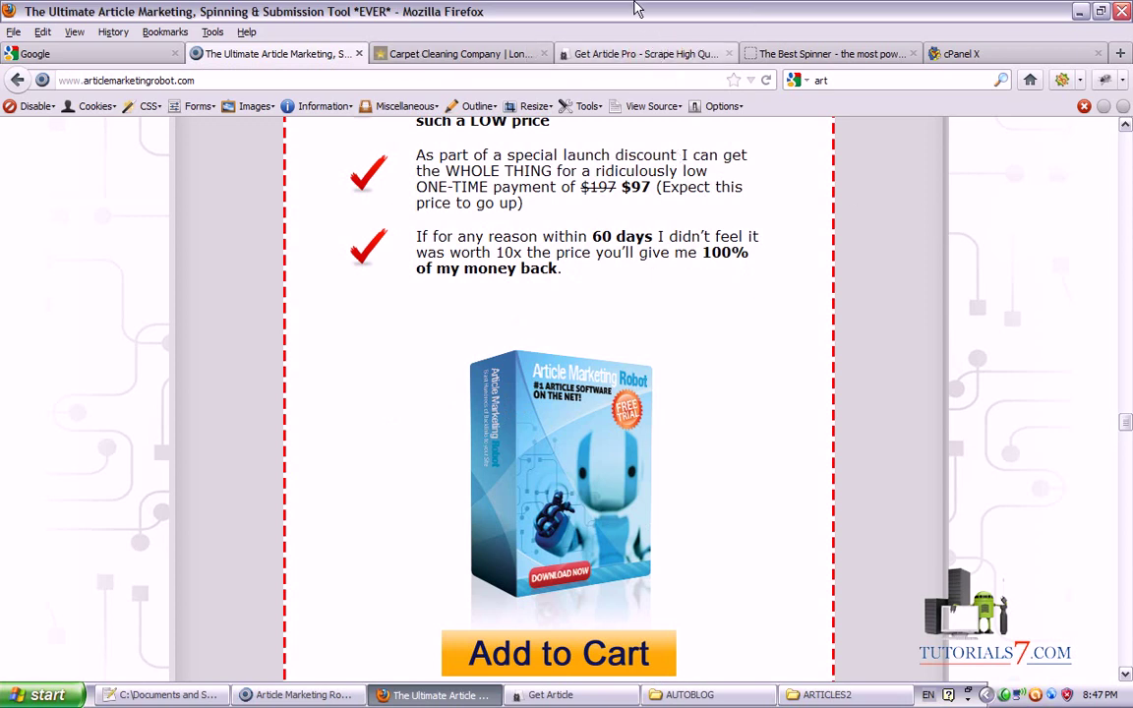
View the Get Article Pro page, then The Best Spinner product page
left_click(608, 57)
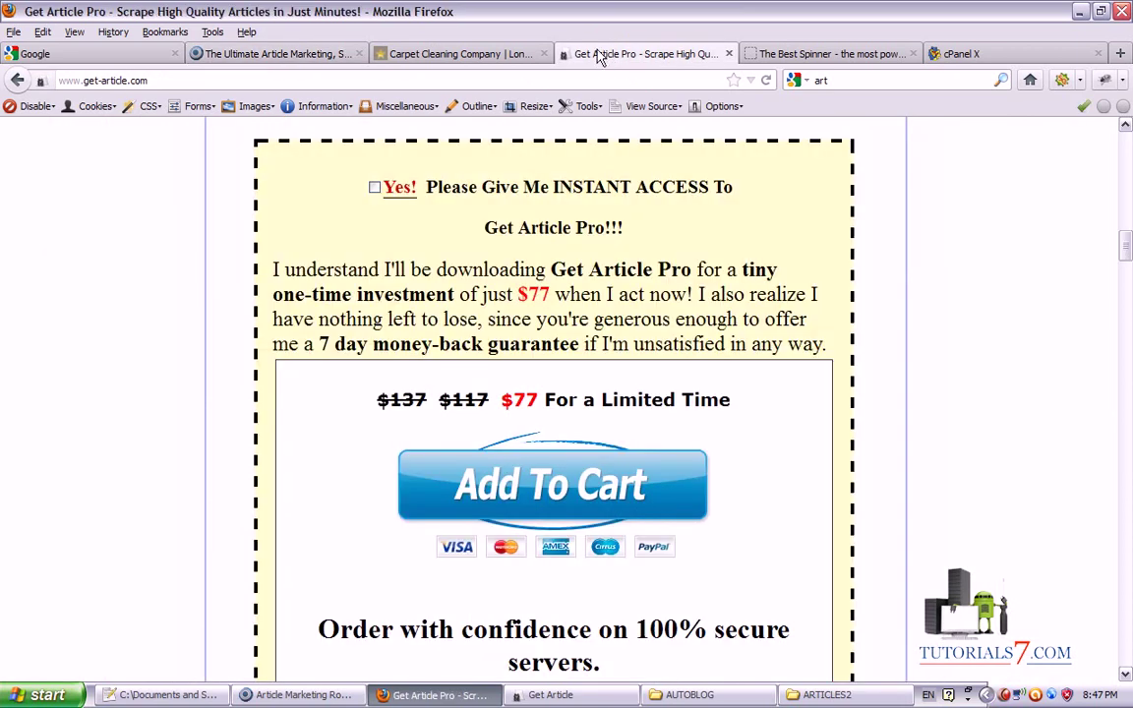
mouse_move(1124, 245)
left_mouse_down()
mouse_move(1126, 148)
mouse_move(1124, 265)
left_mouse_up()
scroll(1106, 297, "up", 10)
left_click(805, 55)
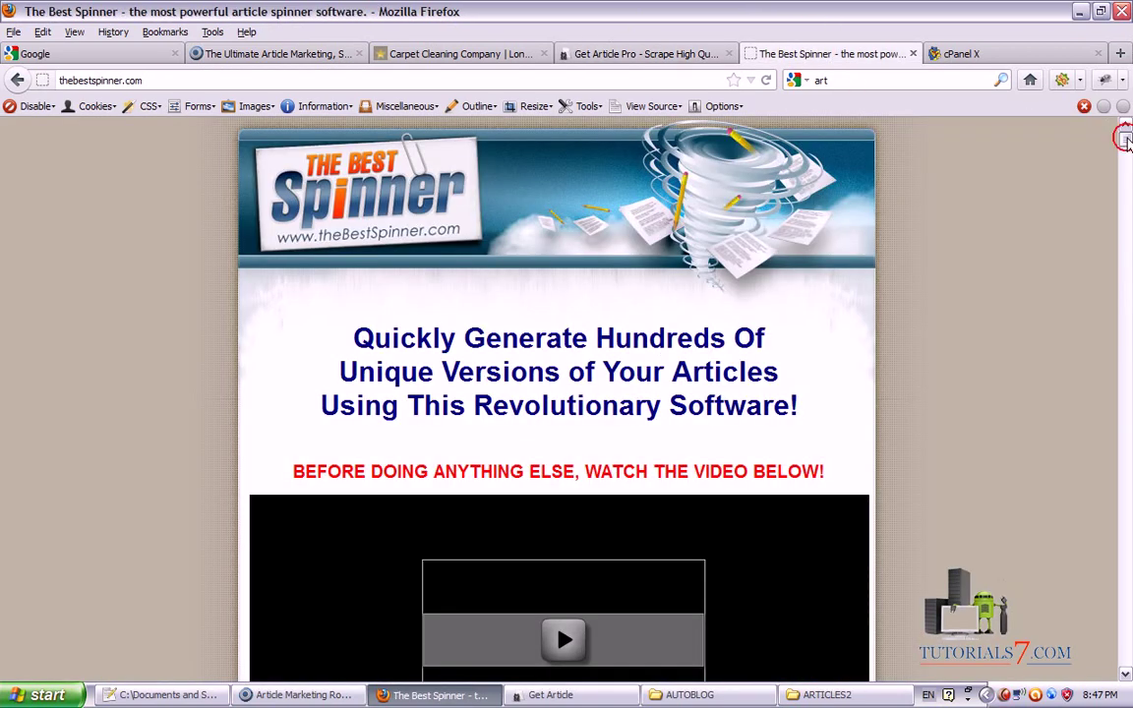
mouse_move(1126, 141)
left_mouse_down()
mouse_move(1126, 155)
mouse_move(1126, 141)
left_mouse_up()
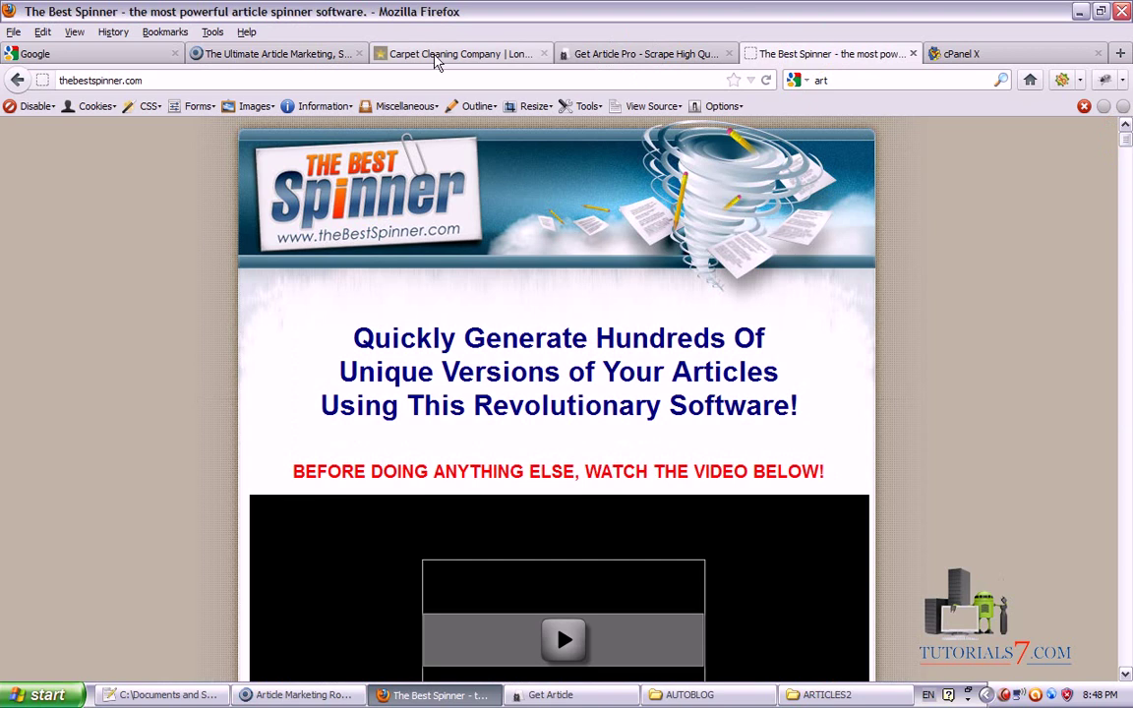
In Article Marketing Robot, mark the Create Author Account and Select Directories steps, then open Tools
key("alt+Tab")
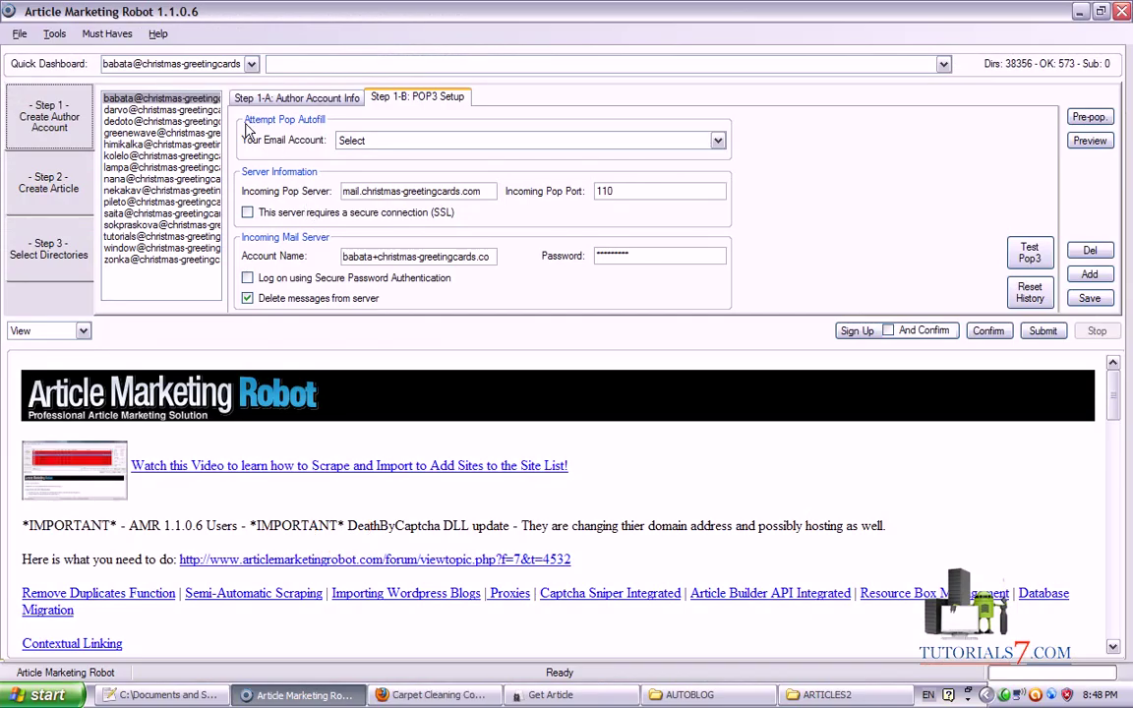
mouse_move(94, 96)
left_mouse_down()
mouse_move(65, 80)
mouse_move(31, 138)
mouse_move(74, 101)
mouse_move(32, 138)
mouse_move(30, 179)
mouse_move(56, 132)
left_mouse_up()
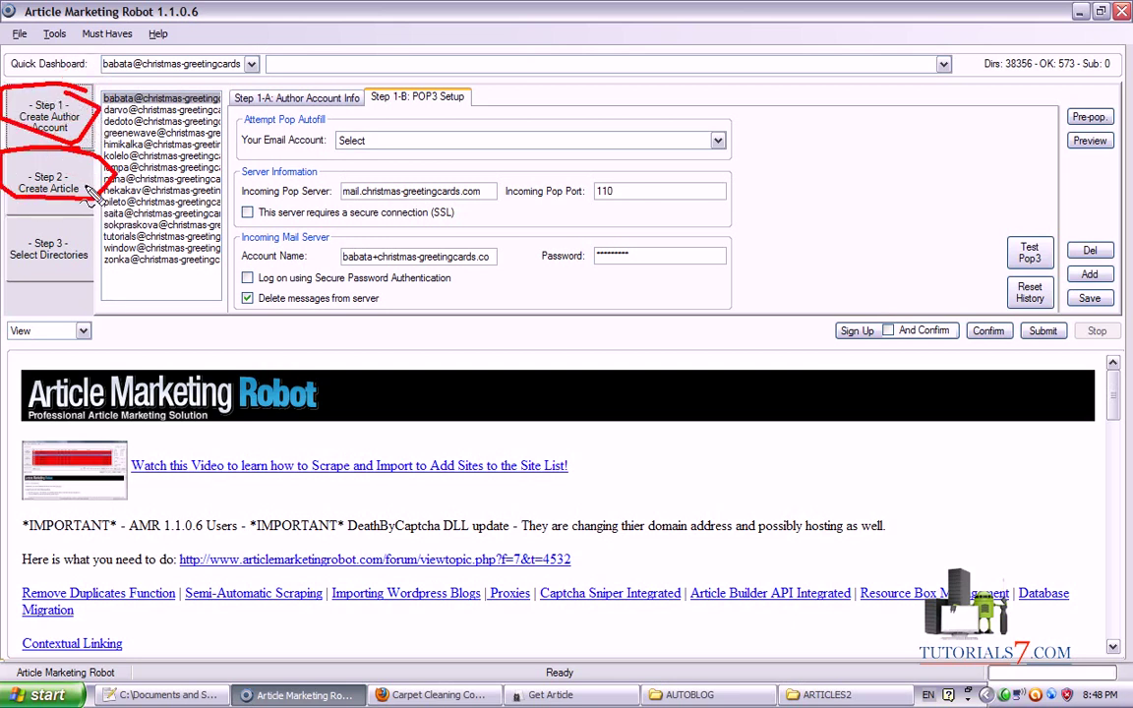
mouse_move(96, 219)
left_mouse_down()
mouse_move(39, 225)
mouse_move(8, 261)
mouse_move(103, 251)
mouse_move(91, 205)
left_mouse_up()
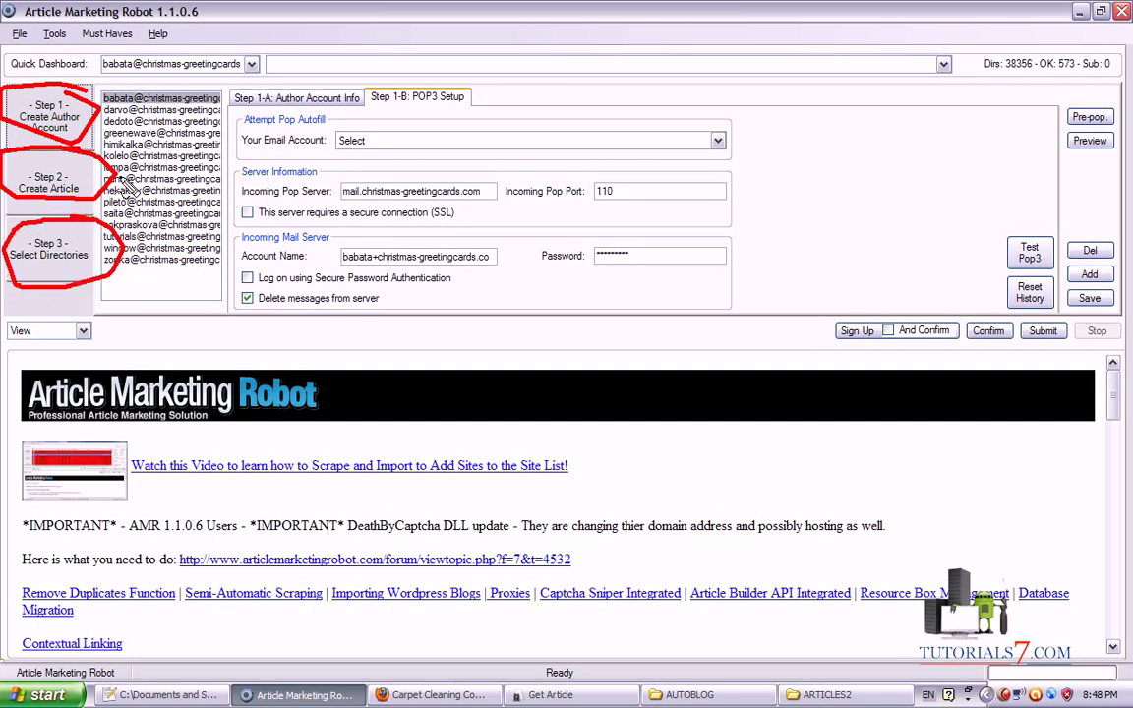
key("Escape")
left_click(54, 36)
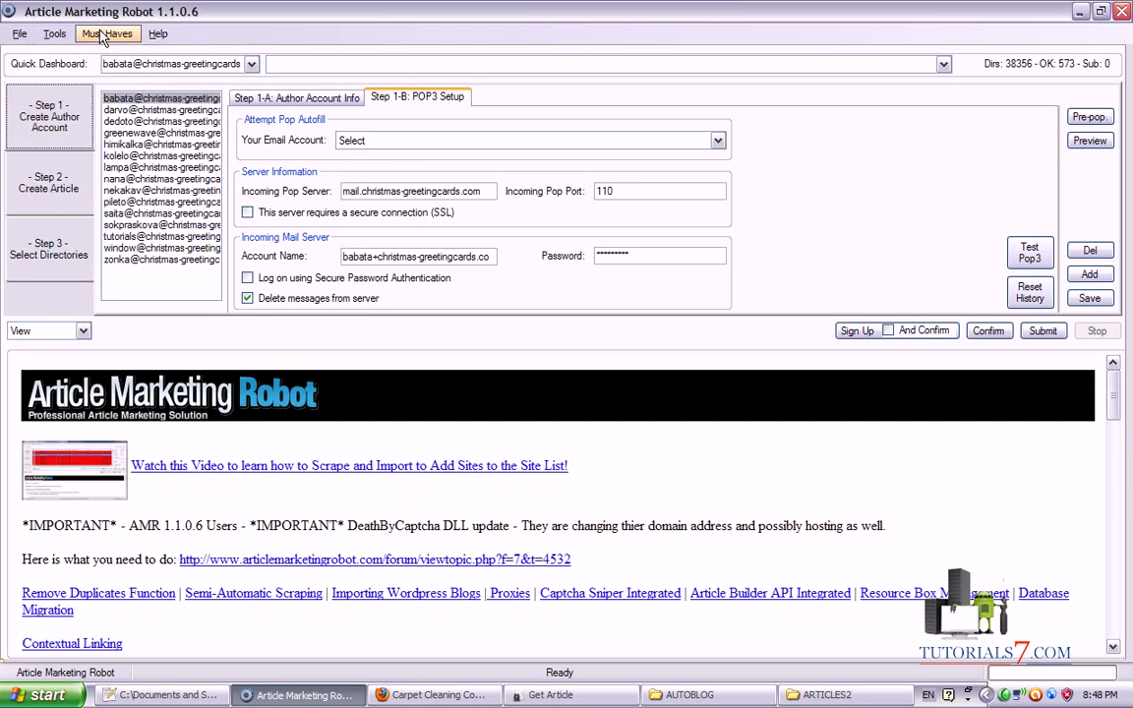
mouse_move(158, 36)
mouse_move(54, 36)
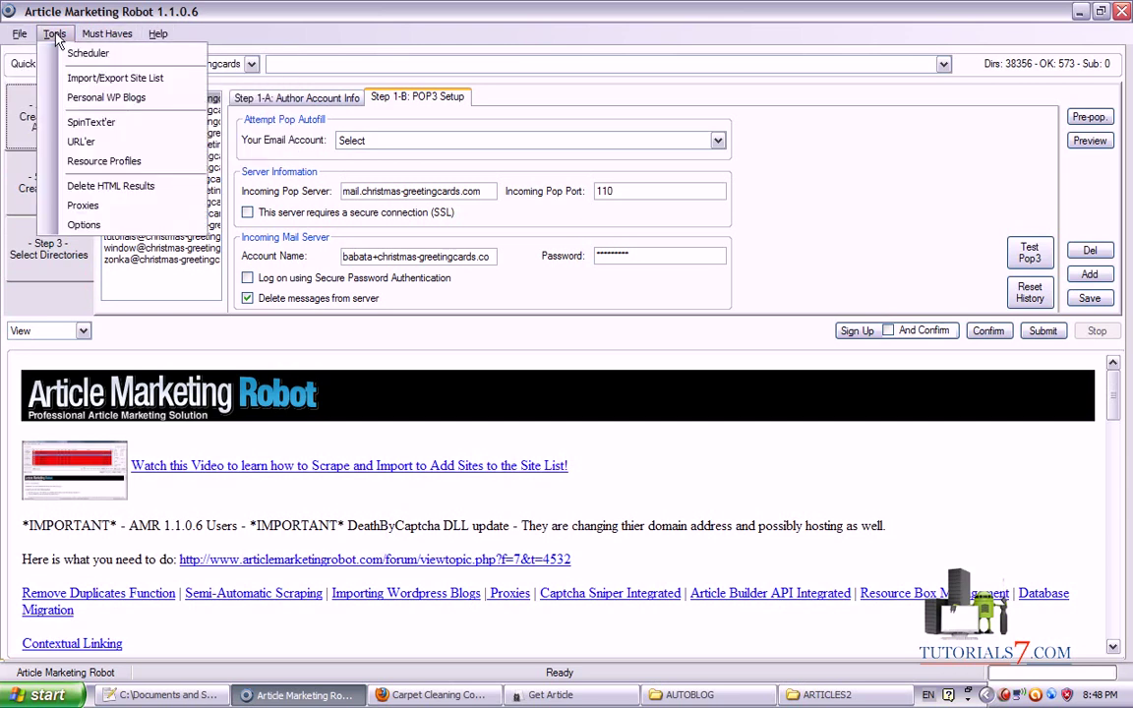
Open Options and mark Death By Captcha among the Captcha Cracking choices, against Antigate and Captcha Sniper
left_click(88, 227)
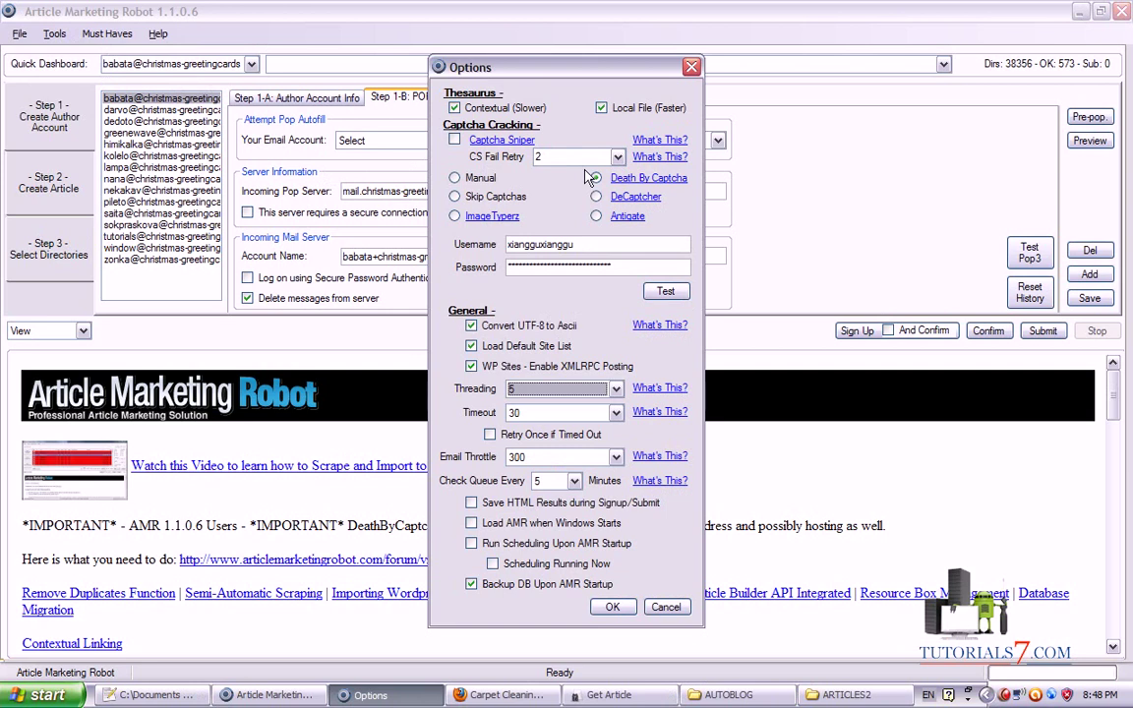
mouse_move(594, 188)
left_mouse_down()
mouse_move(679, 187)
mouse_move(686, 174)
mouse_move(589, 177)
mouse_move(689, 187)
left_mouse_up()
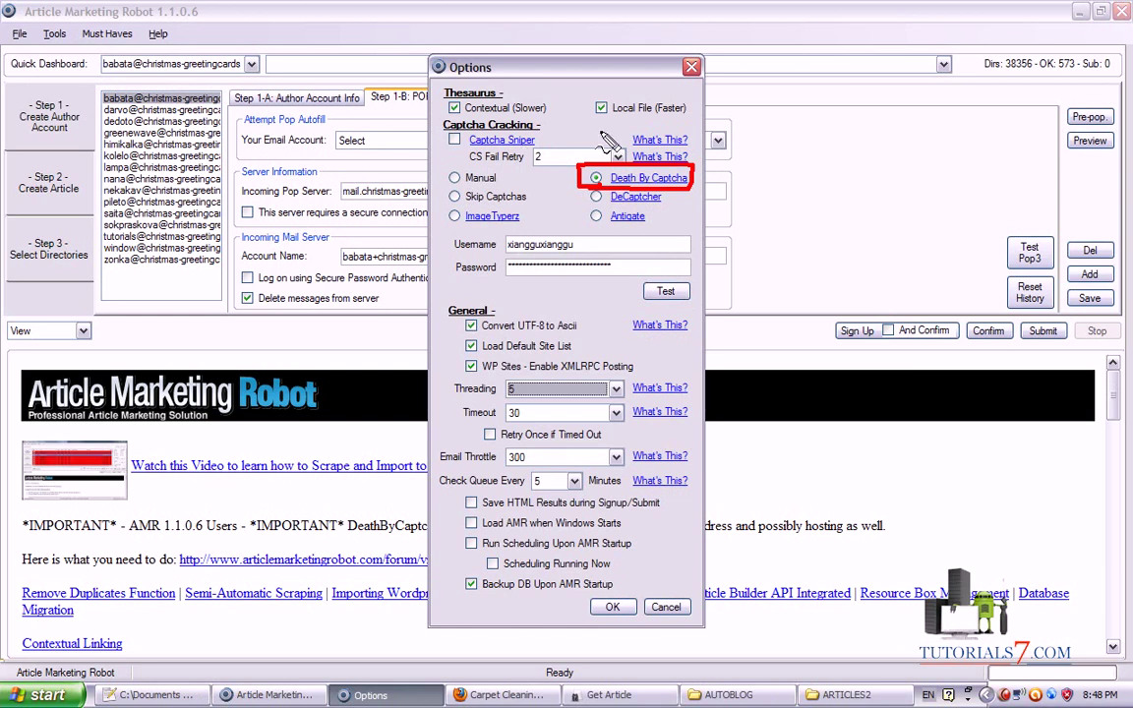
mouse_move(459, 184)
left_mouse_down()
mouse_move(494, 176)
mouse_move(556, 206)
left_mouse_up()
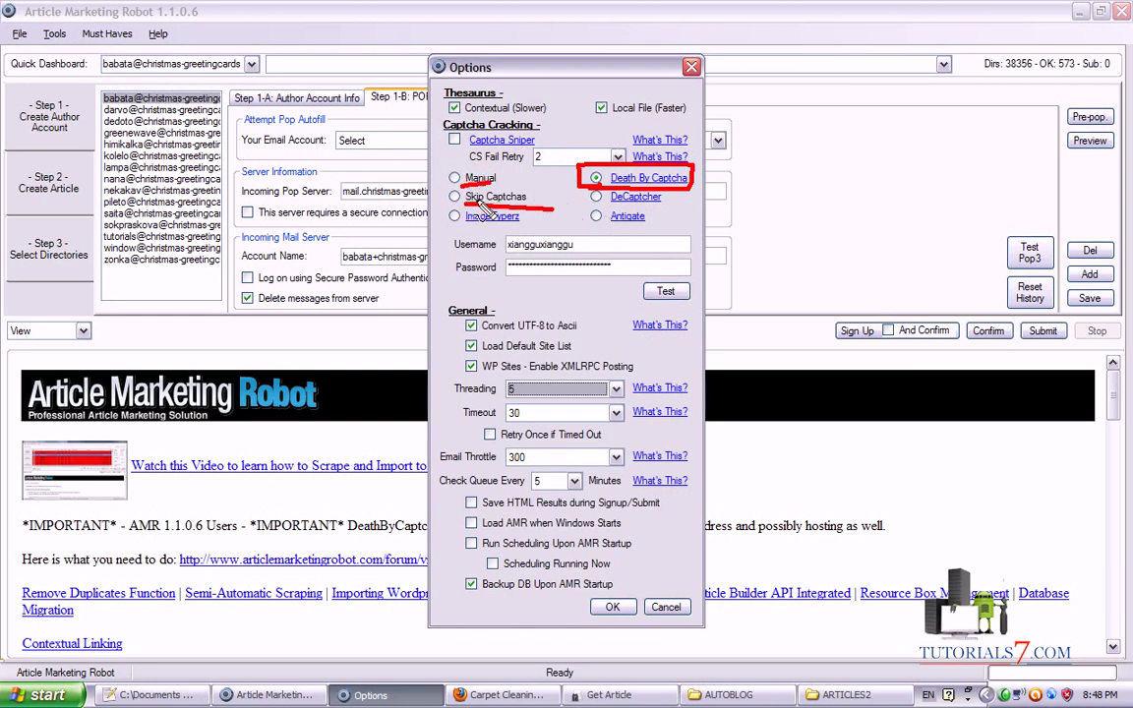
mouse_move(462, 202)
left_mouse_down()
mouse_move(433, 191)
mouse_move(491, 186)
mouse_move(462, 197)
mouse_move(551, 218)
left_mouse_up()
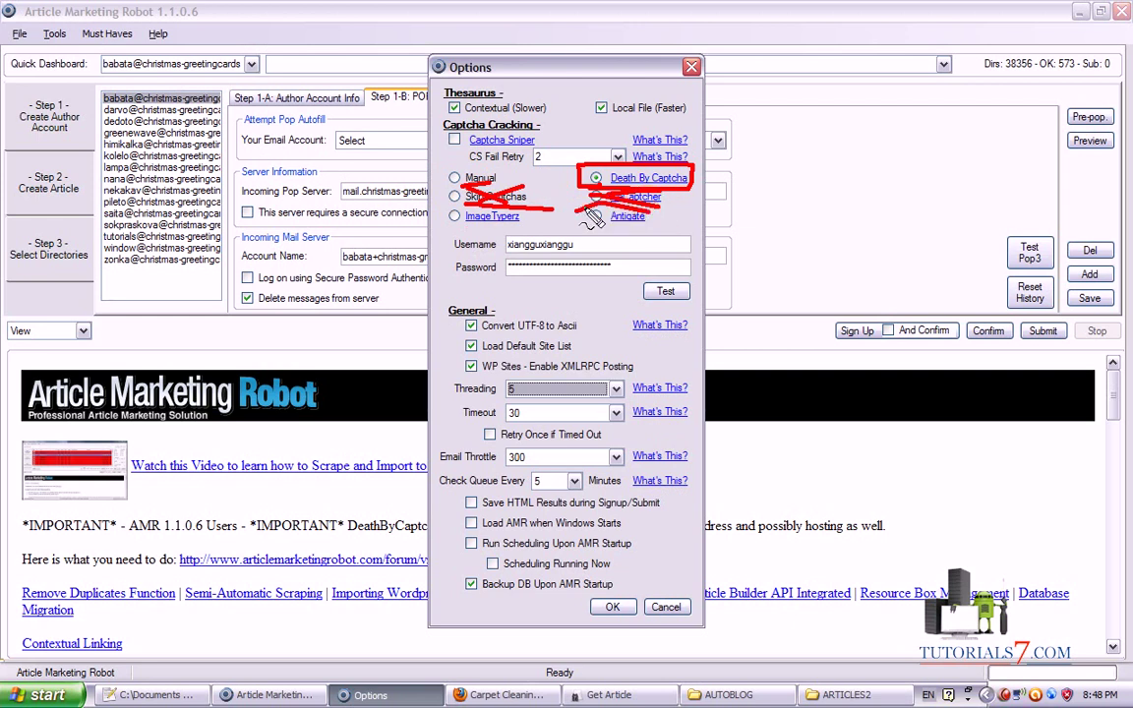
mouse_move(615, 204)
left_mouse_down()
mouse_move(581, 224)
mouse_move(639, 224)
mouse_move(586, 209)
mouse_move(575, 219)
mouse_move(612, 228)
left_mouse_up()
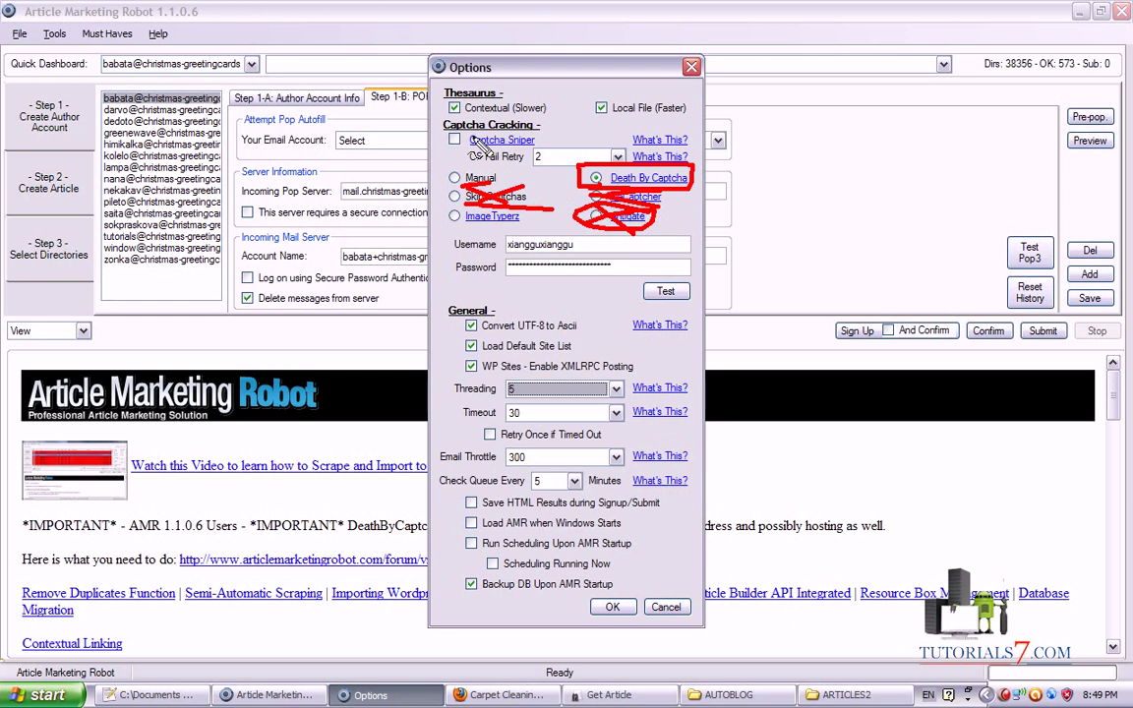
left_click_drag(444, 126, 546, 125)
mouse_move(455, 137)
left_mouse_down()
mouse_move(521, 152)
mouse_move(555, 141)
left_mouse_up()
key("Escape")
Show the Captcha Sniper program on the desktop, restore Options, then bring Firefox forward
key("super+d")
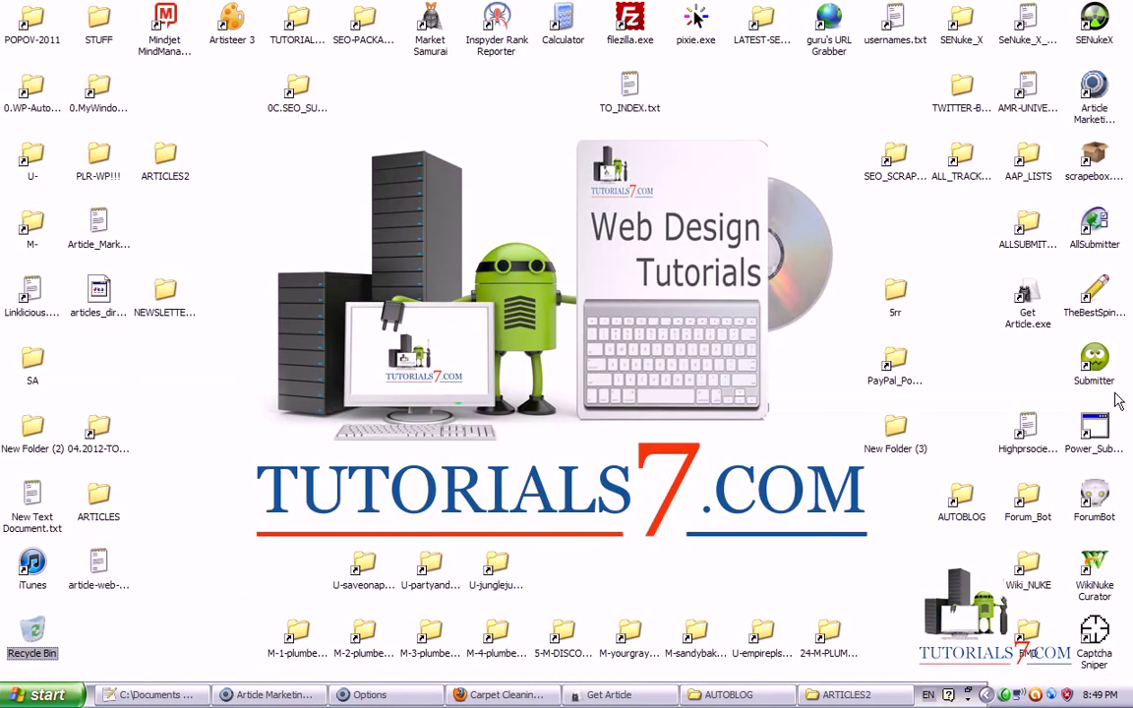
left_click(1105, 637)
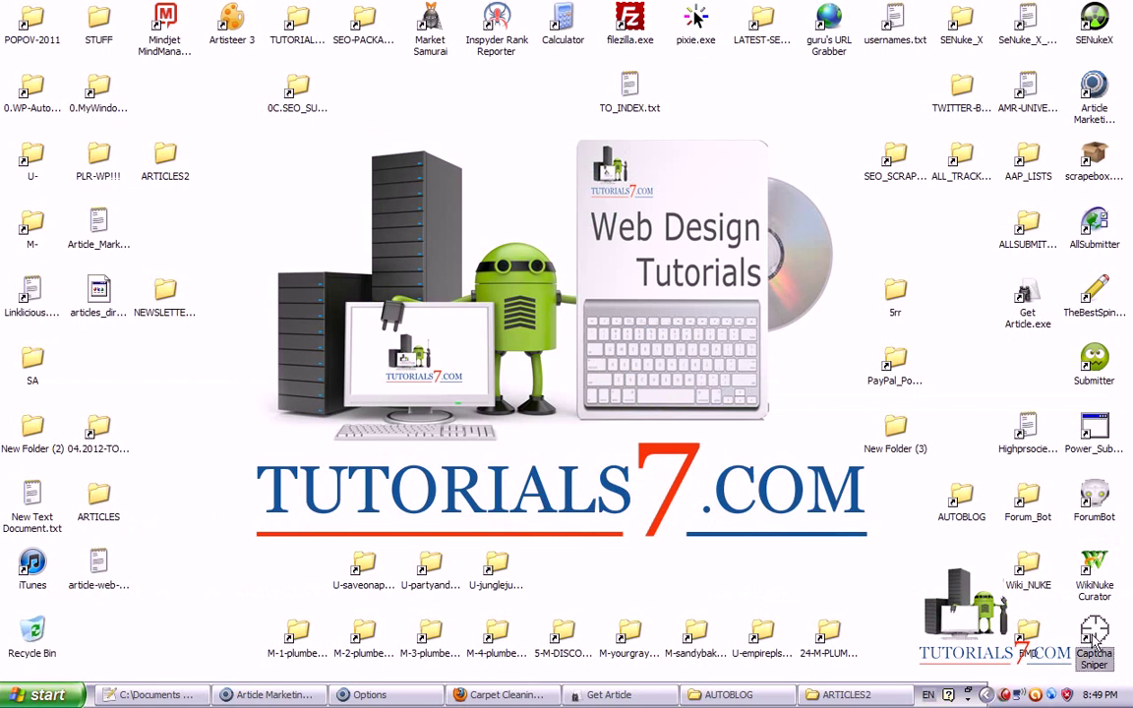
left_click(370, 695)
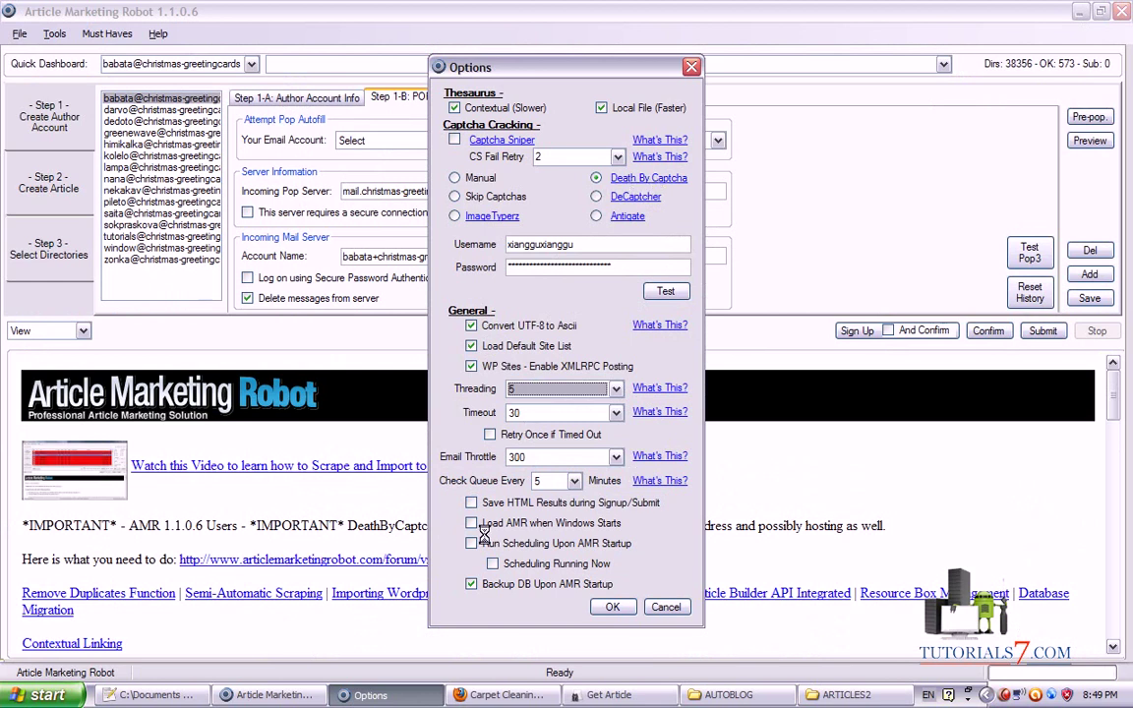
left_click(504, 694)
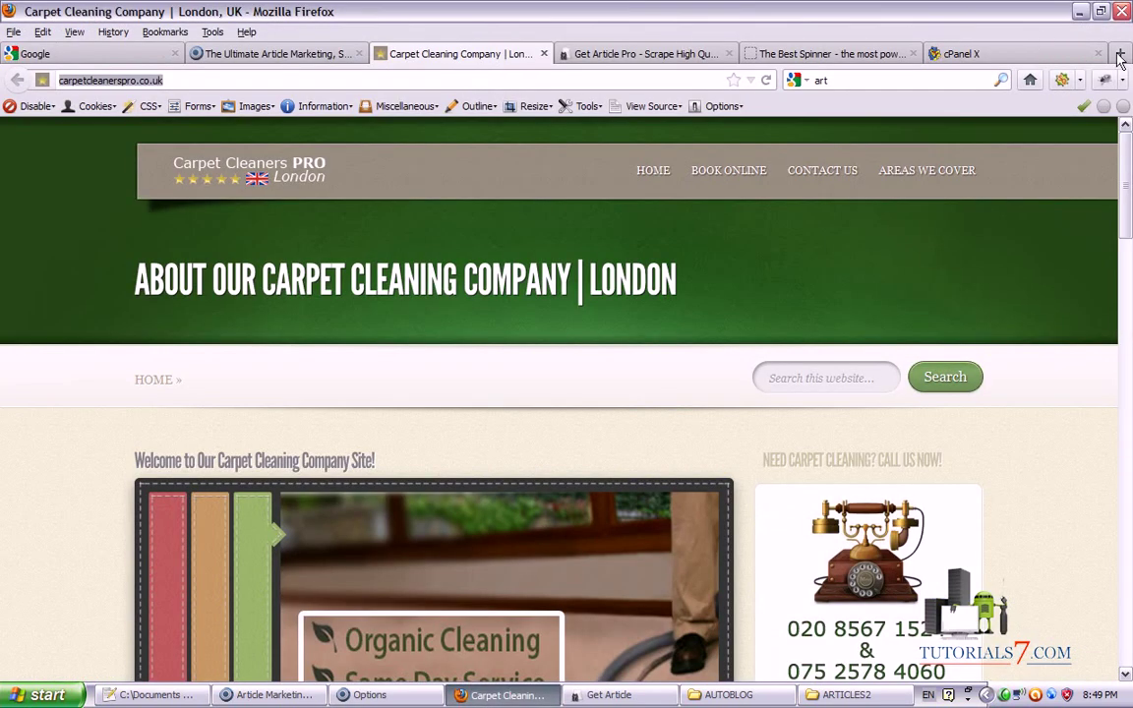
Search for Death by Captcha in a new tab and open its login page with saved credentials
key("ctrl+t")
left_click(862, 80)
type("death by captcha")
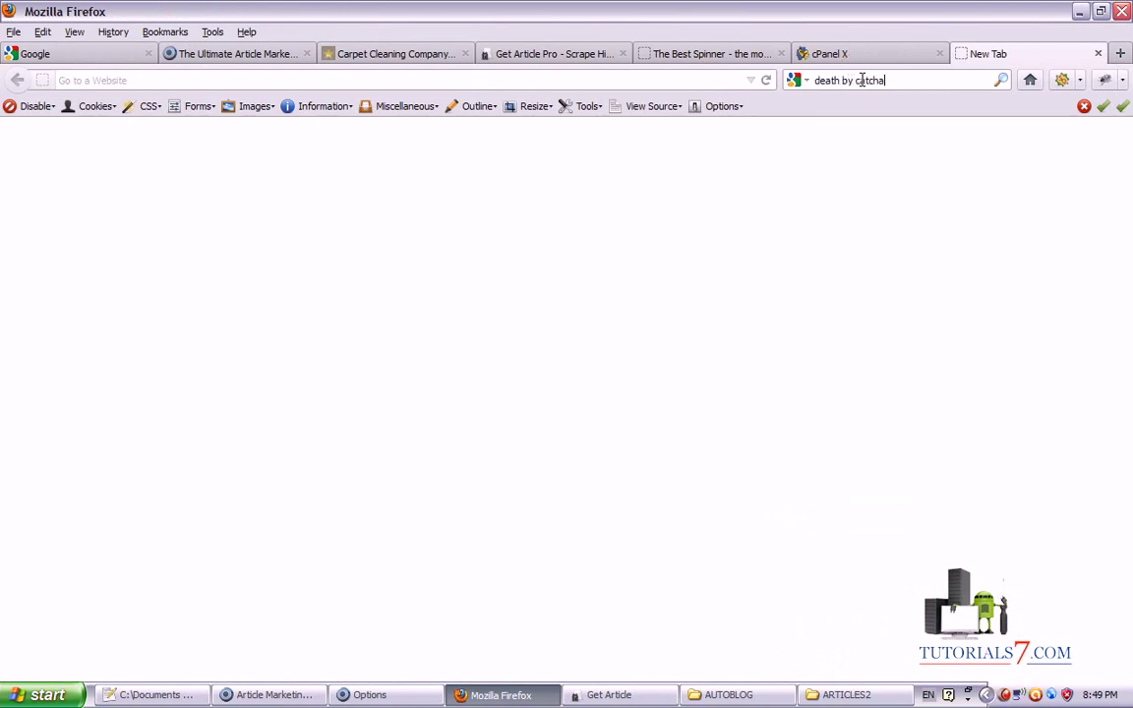
key("Return")
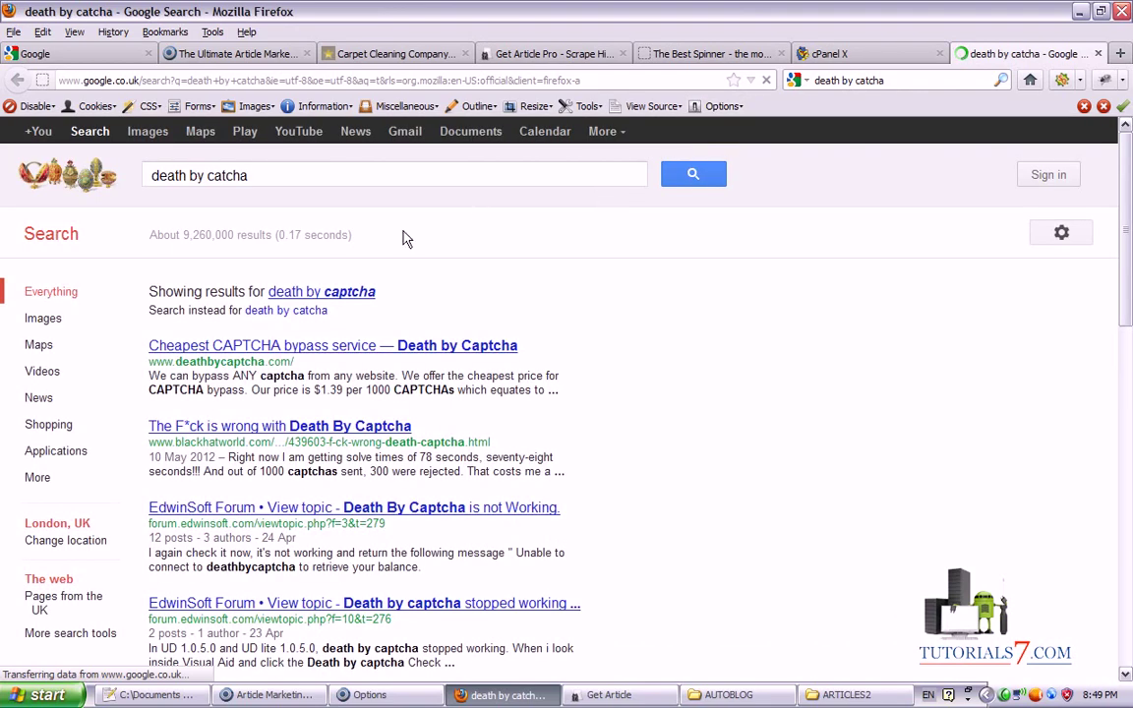
left_click(285, 346)
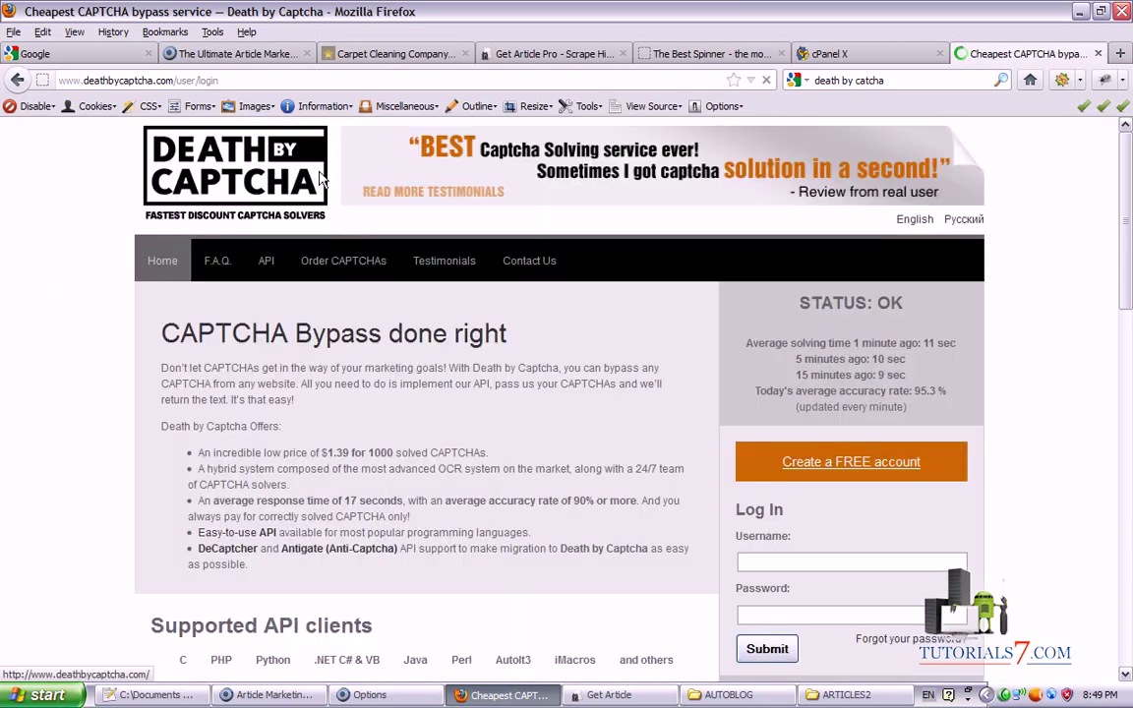
left_click_drag(1125, 217, 1127, 289)
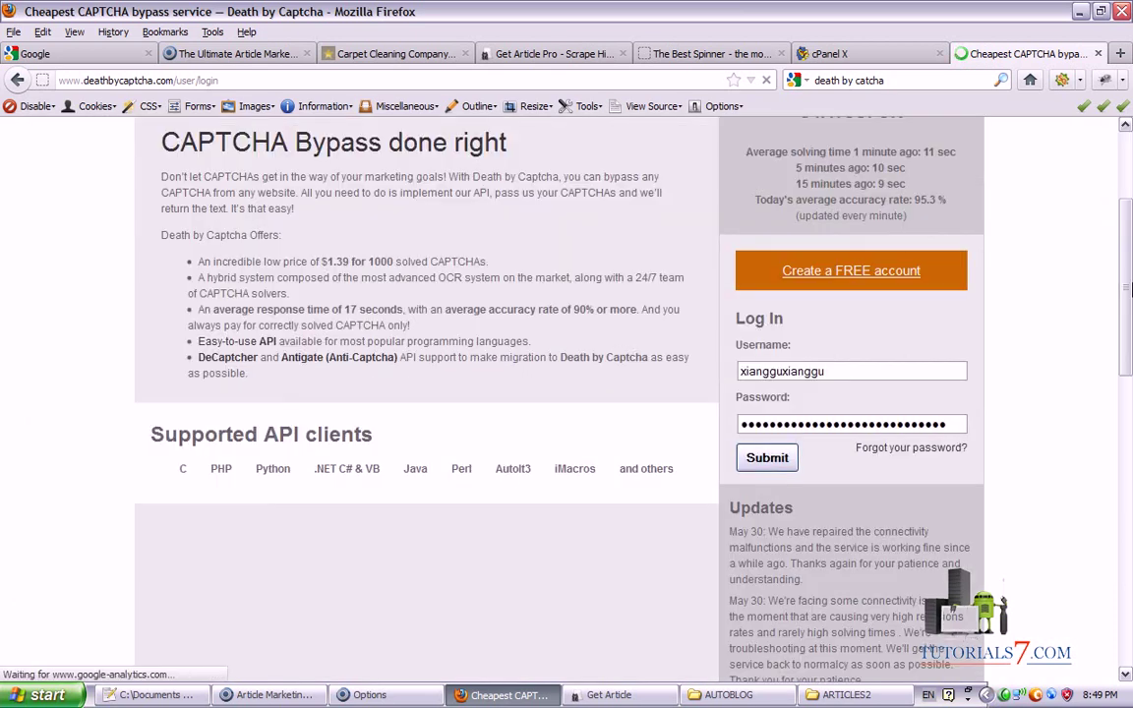
scroll(708, 286, "up", 4)
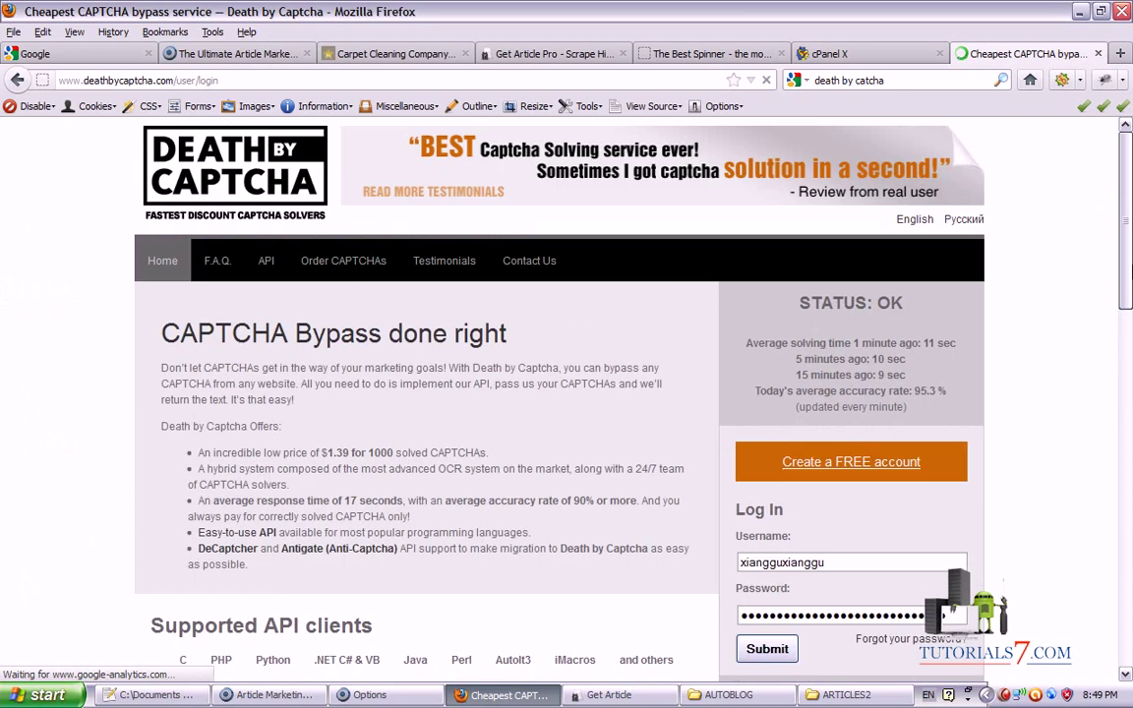
left_click_drag(1129, 264, 988, 45)
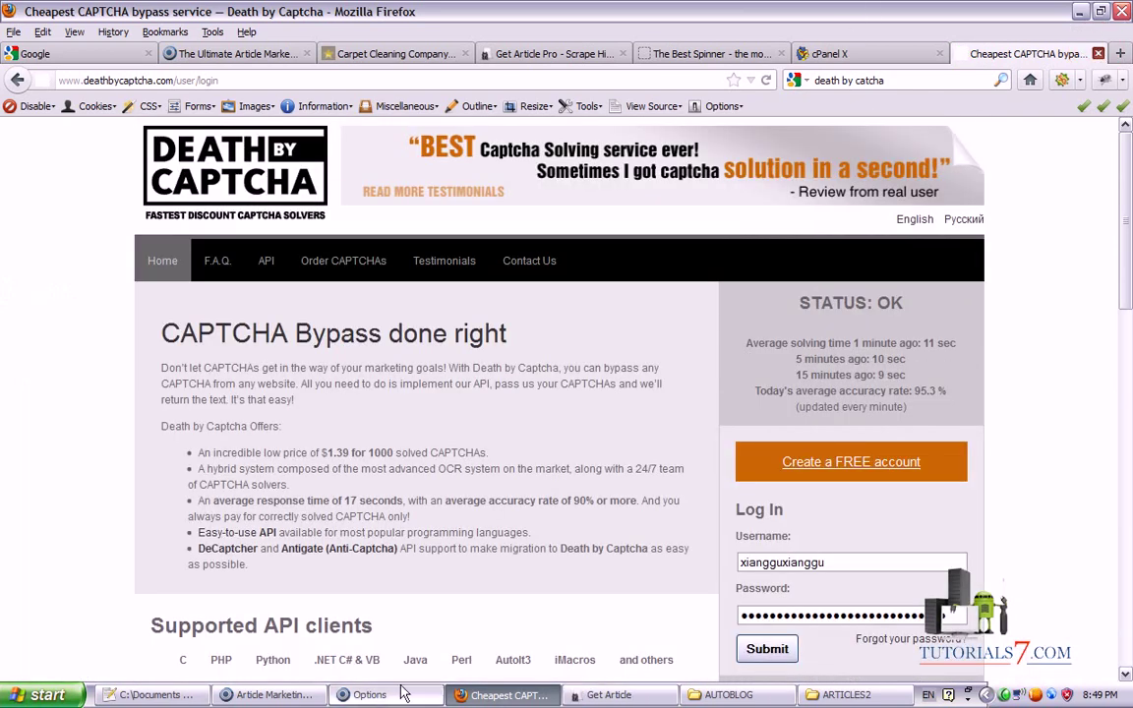
Review the General options: HTML saving, Windows startup and scheduling off, database backup on, and accept
left_click(370, 695)
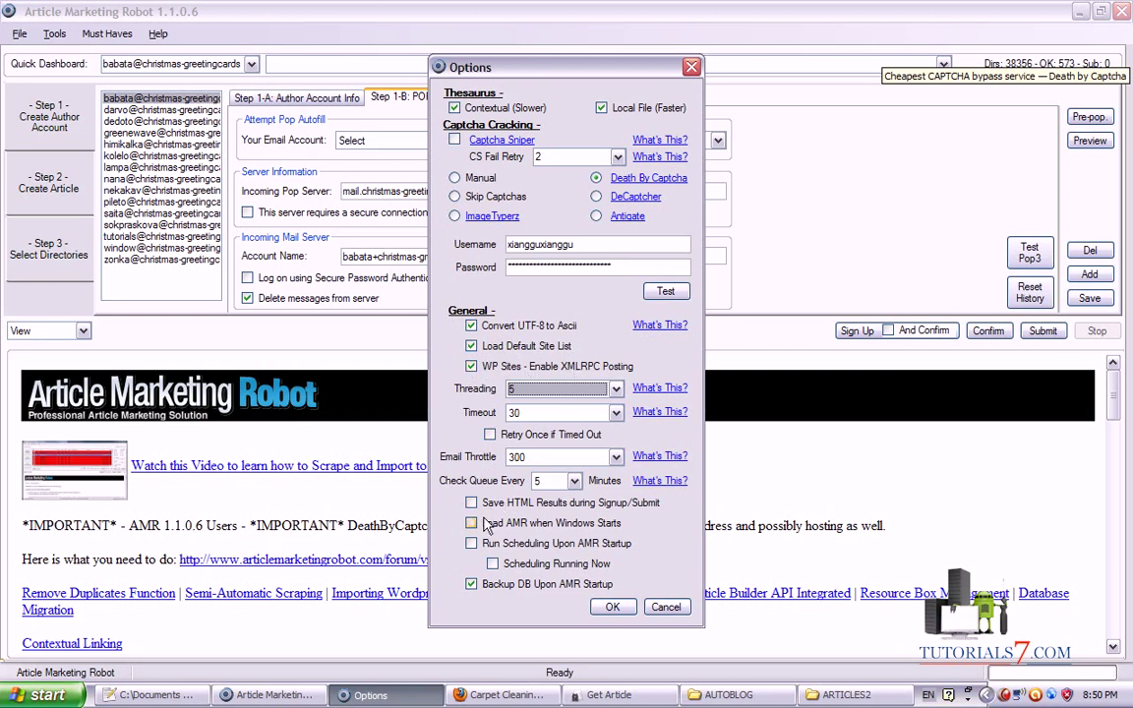
mouse_move(500, 491)
left_mouse_down()
mouse_move(460, 490)
mouse_move(454, 511)
mouse_move(517, 506)
left_mouse_up()
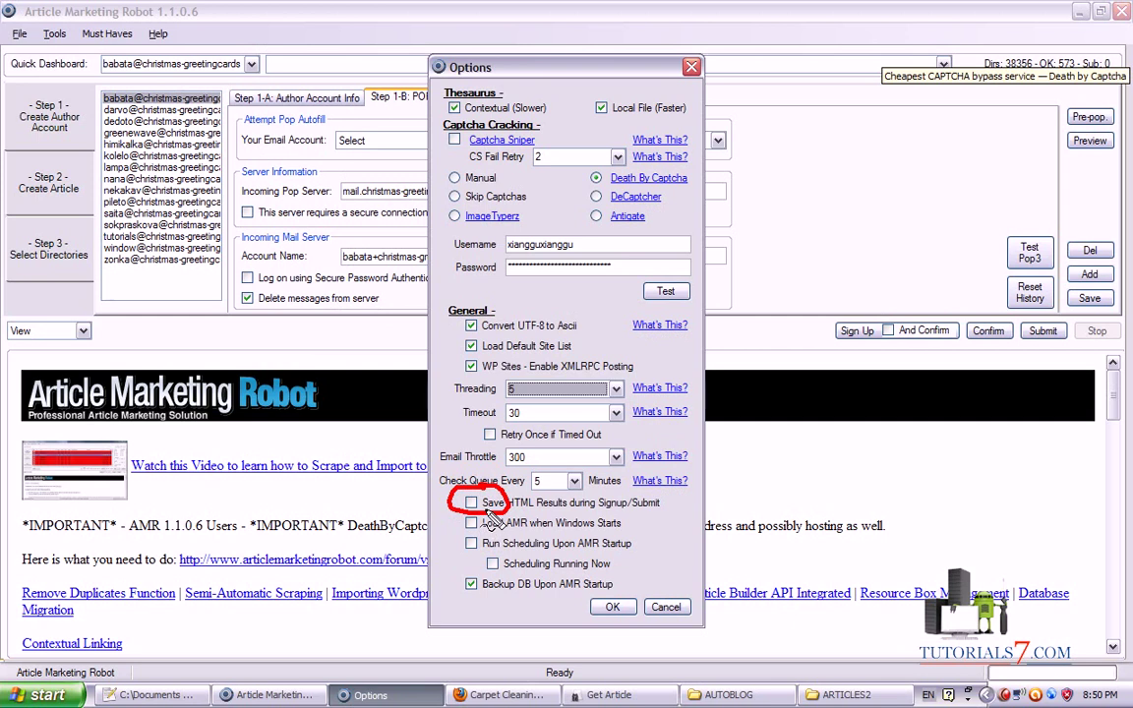
mouse_move(489, 519)
left_mouse_down()
mouse_move(449, 523)
mouse_move(464, 535)
mouse_move(479, 515)
left_mouse_up()
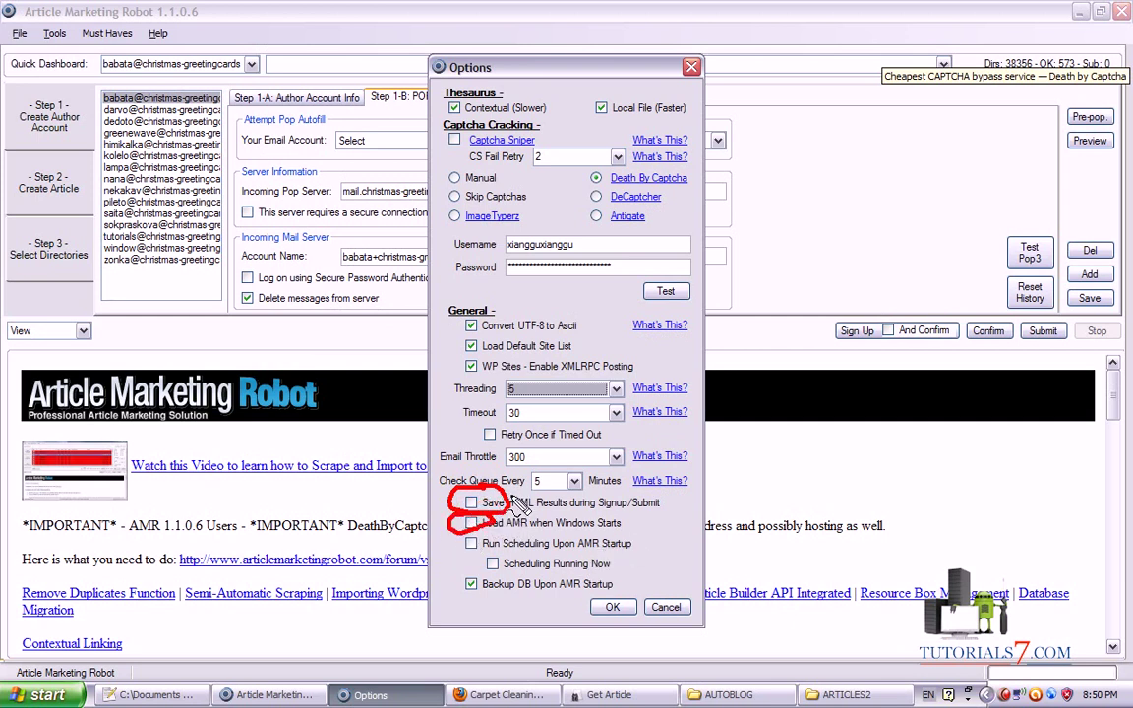
mouse_move(470, 531)
left_mouse_down()
mouse_move(472, 582)
mouse_move(512, 539)
mouse_move(645, 546)
mouse_move(590, 575)
mouse_move(483, 579)
left_mouse_up()
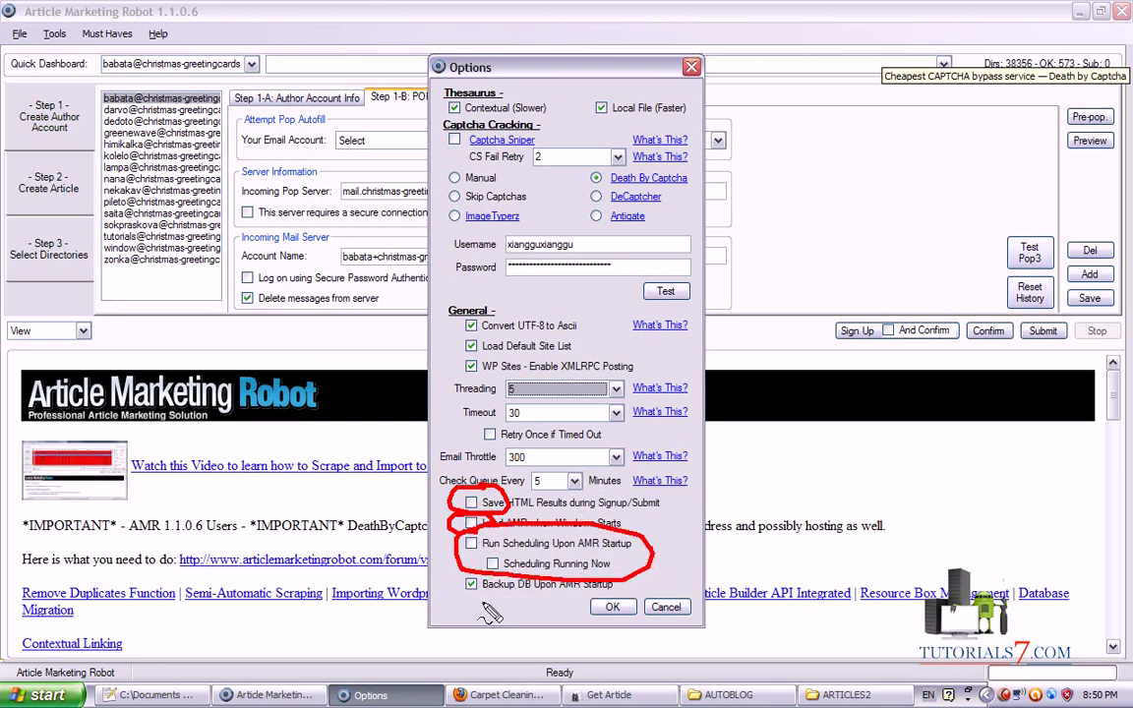
mouse_move(492, 573)
left_mouse_down()
mouse_move(453, 584)
mouse_move(466, 602)
mouse_move(504, 597)
left_mouse_up()
key("Escape")
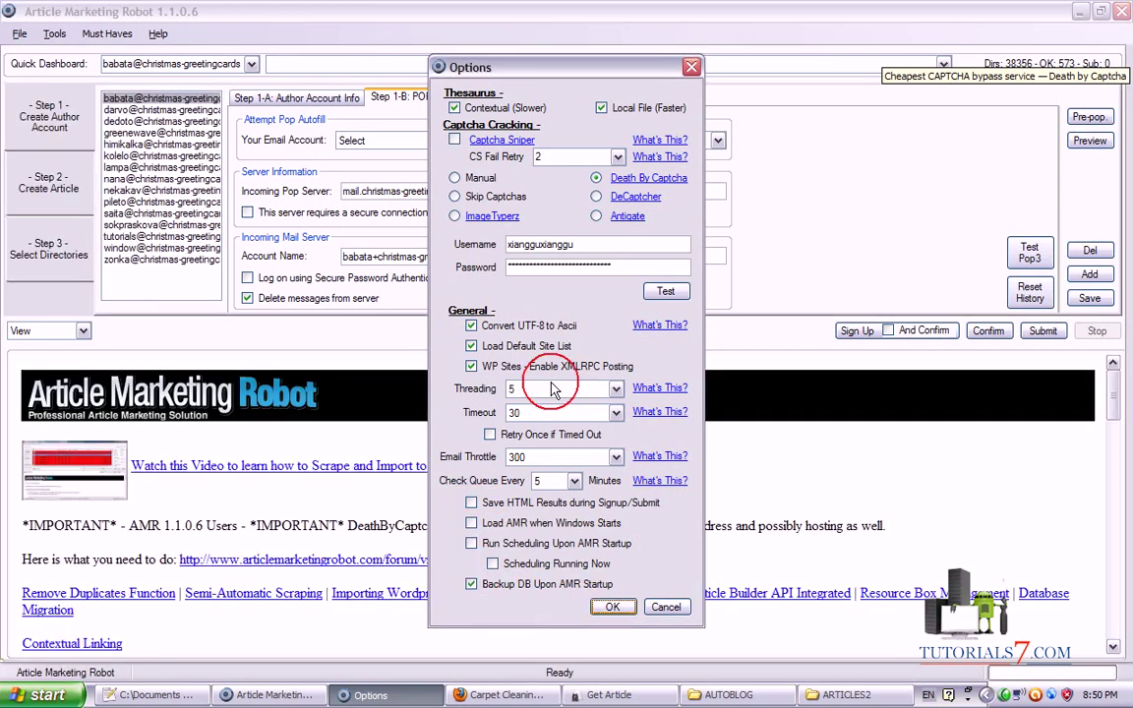
key("Return")
left_click(107, 35)
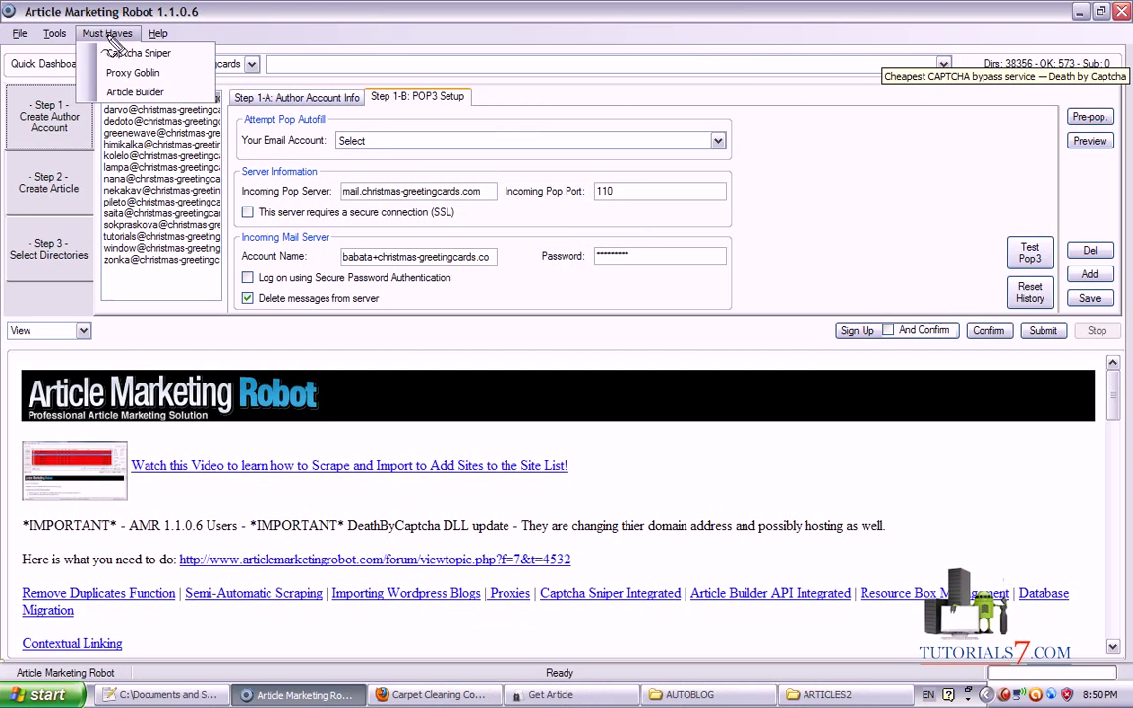
key("ctrl+2")
mouse_move(94, 47)
left_mouse_down()
mouse_move(142, 62)
mouse_move(183, 57)
mouse_move(96, 52)
mouse_move(85, 87)
mouse_move(169, 77)
mouse_move(93, 84)
mouse_move(88, 71)
mouse_move(98, 103)
left_mouse_up()
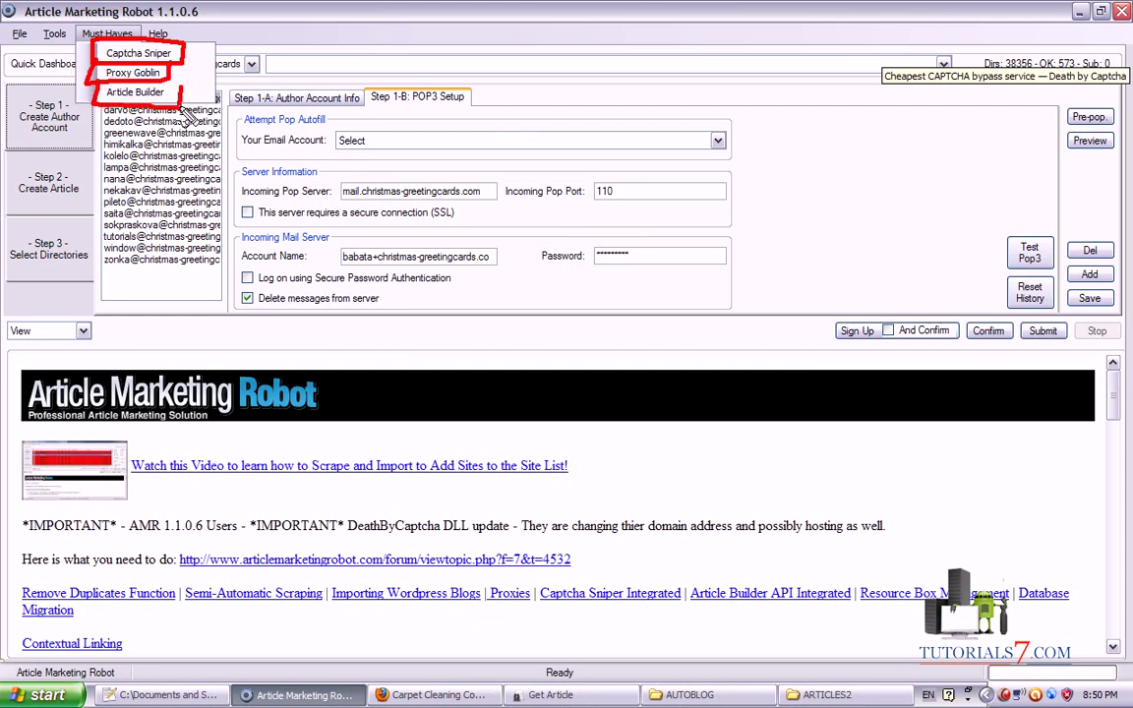
left_click(65, 57)
left_click(54, 33)
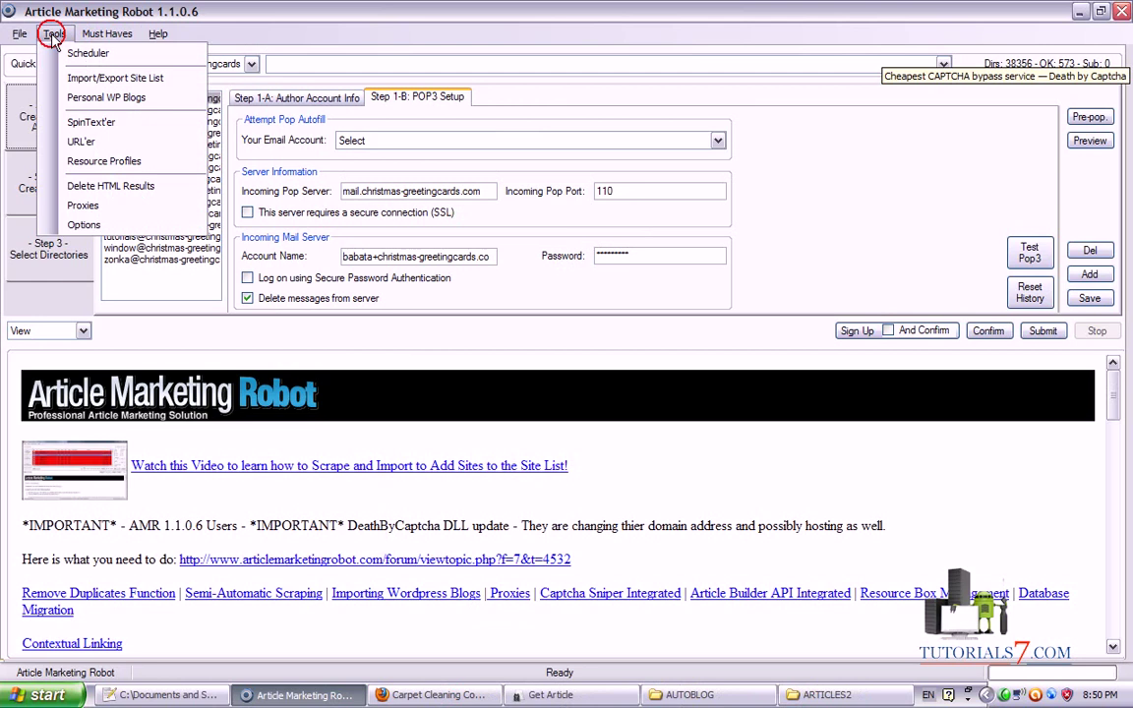
left_click(94, 206)
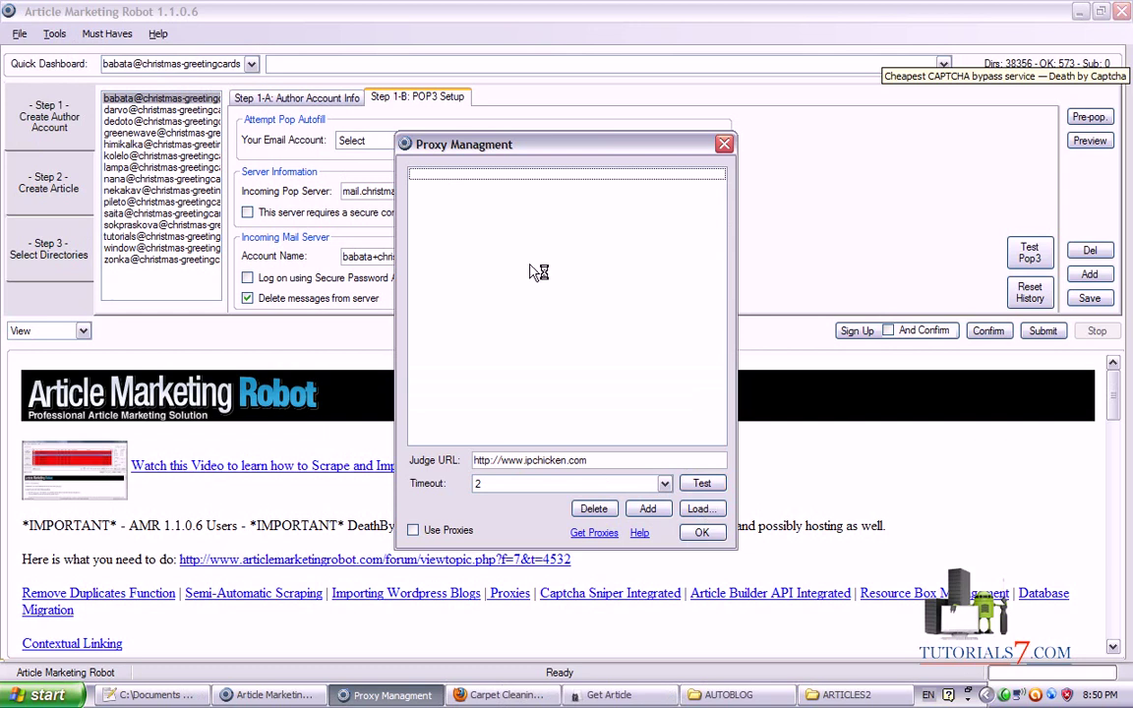
left_click(725, 146)
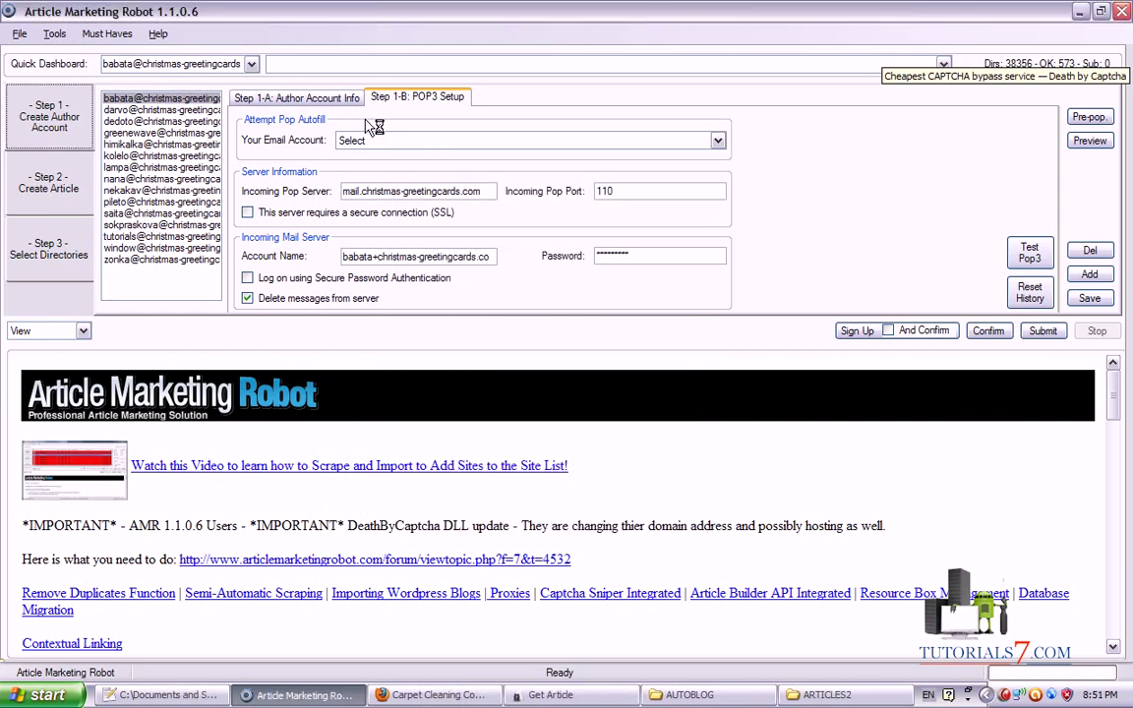
Show Author Account Info and add a blank new author profile with empty fields, then return to Firefox
left_click(297, 97)
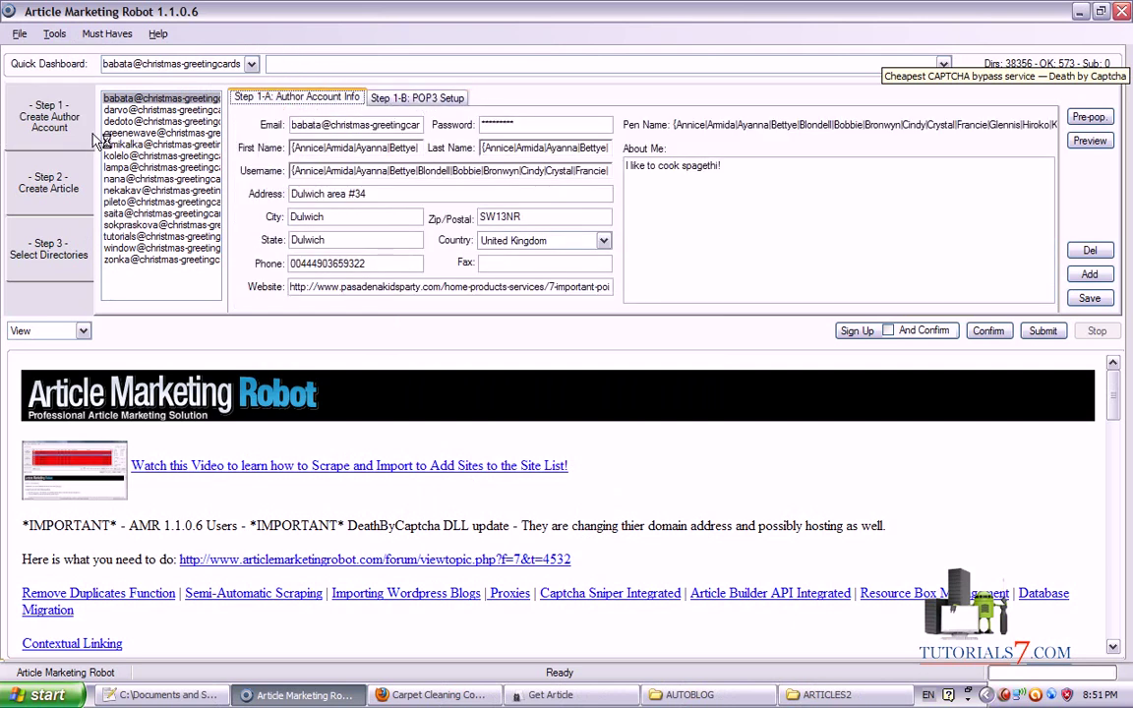
mouse_move(79, 91)
left_mouse_down()
mouse_move(43, 97)
mouse_move(40, 135)
mouse_move(78, 86)
left_mouse_up()
left_click(46, 124)
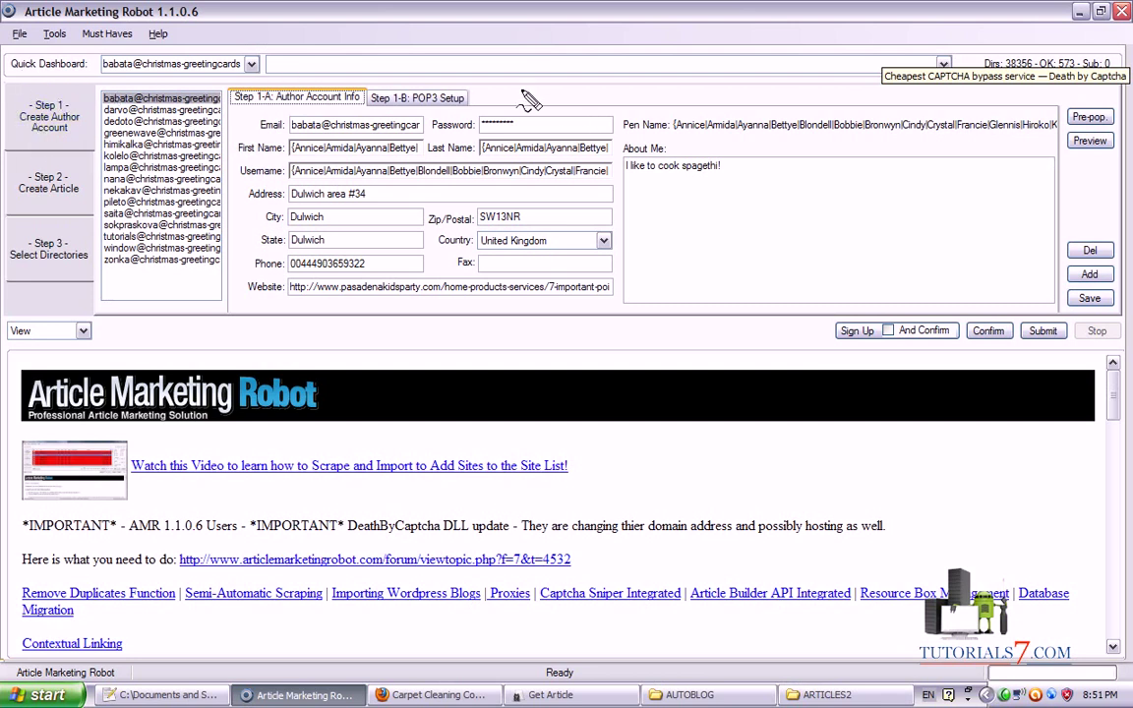
mouse_move(514, 84)
left_mouse_down()
mouse_move(855, 199)
mouse_move(1042, 227)
mouse_move(1078, 293)
mouse_move(1072, 279)
mouse_move(1097, 263)
left_mouse_up()
key("Escape")
left_click(1090, 275)
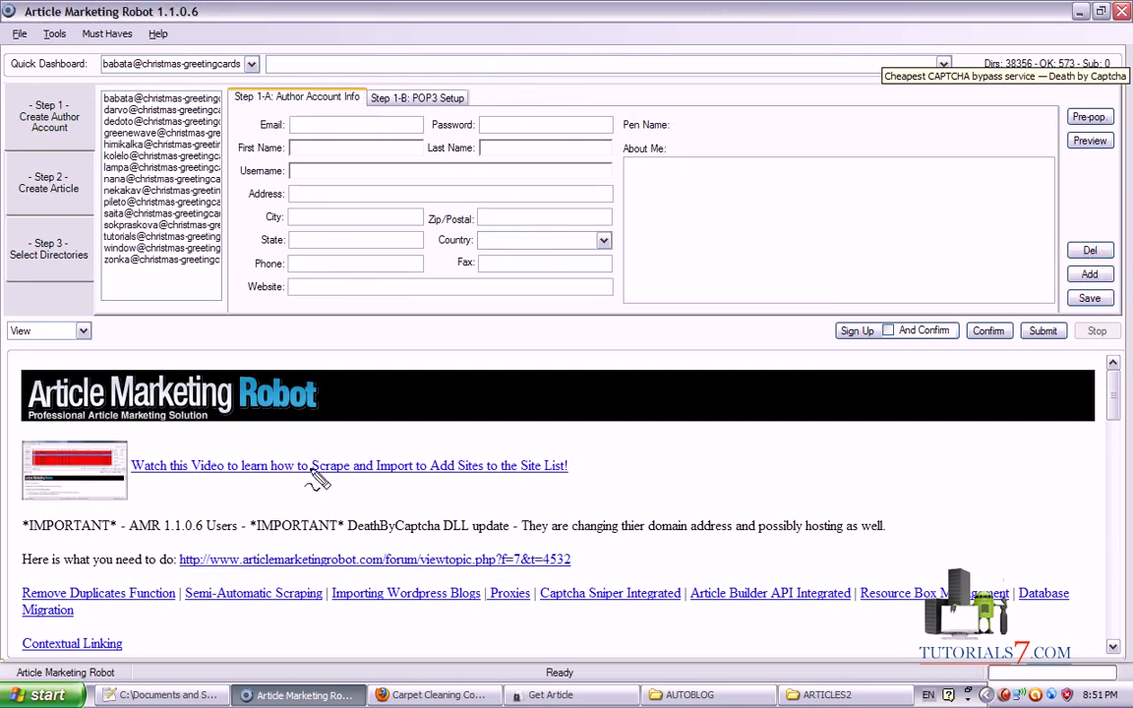
left_click_drag(313, 468, 337, 147)
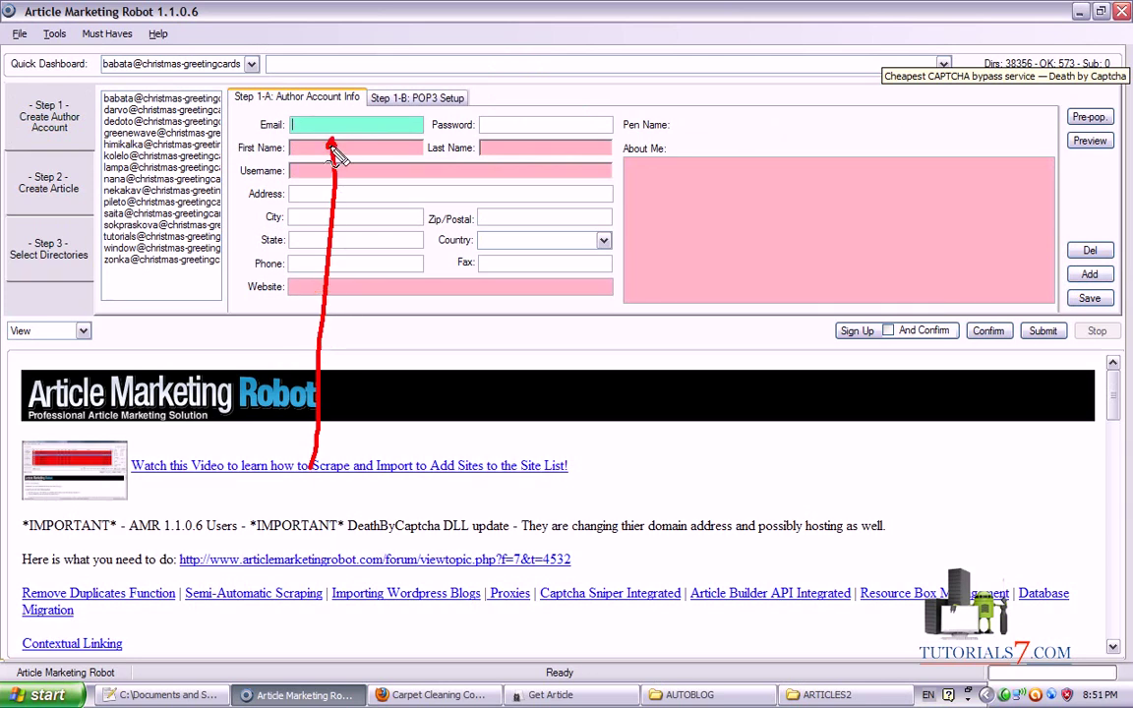
key("alt+Tab")
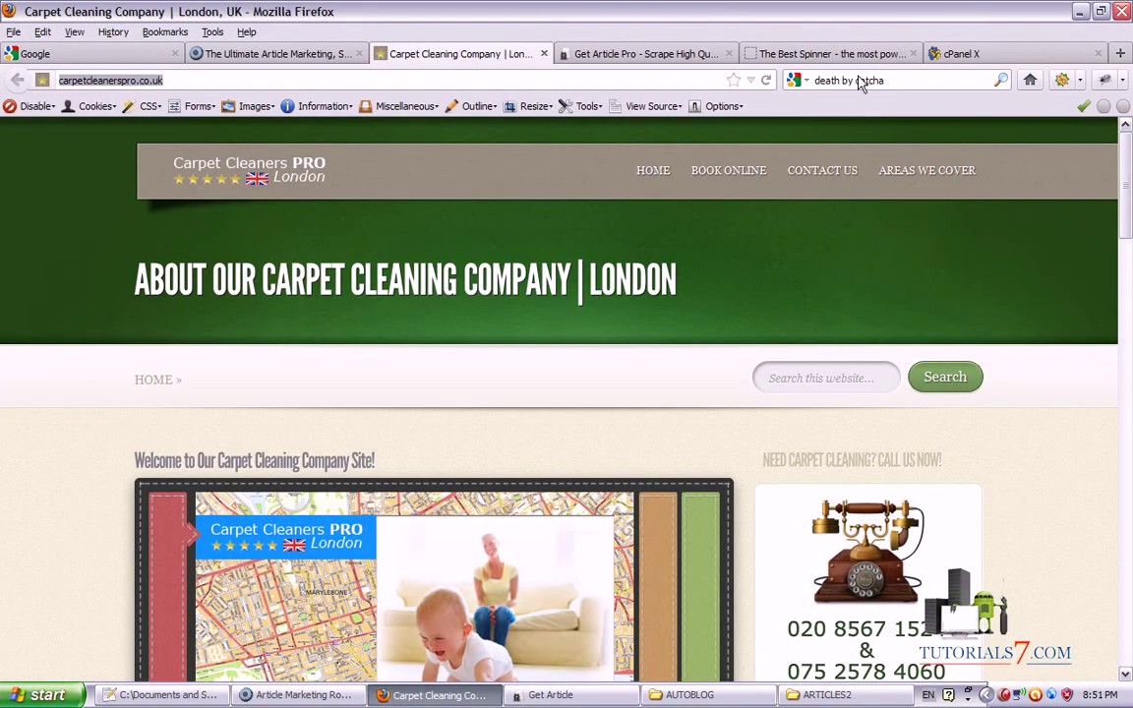
On cPanel's Email Accounts page, enter the new carpet-cleaner mailbox name
left_click(961, 53)
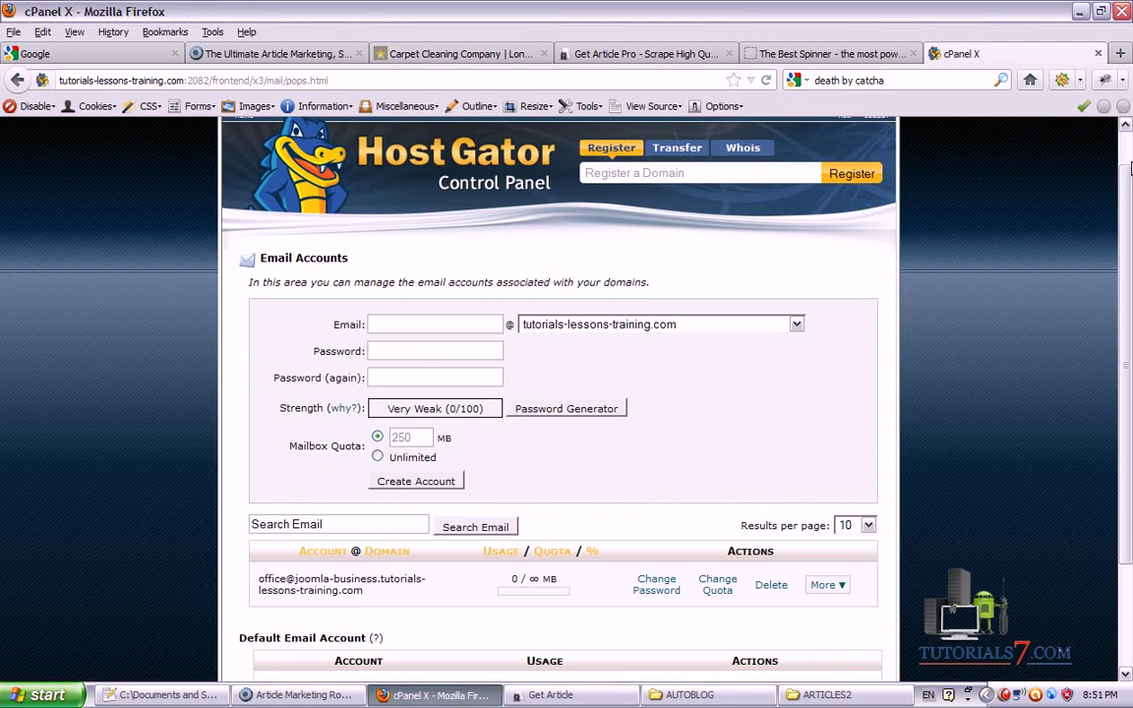
scroll(1128, 270, "down", 1)
scroll(1128, 270, "up", 2)
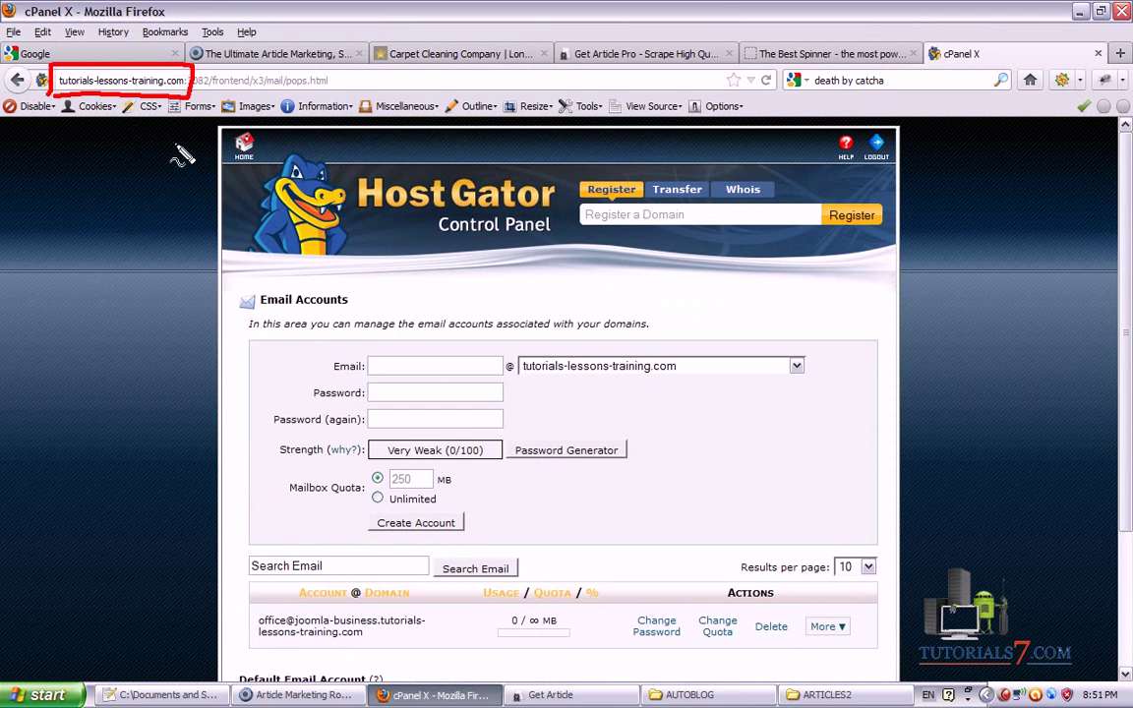
key("Escape")
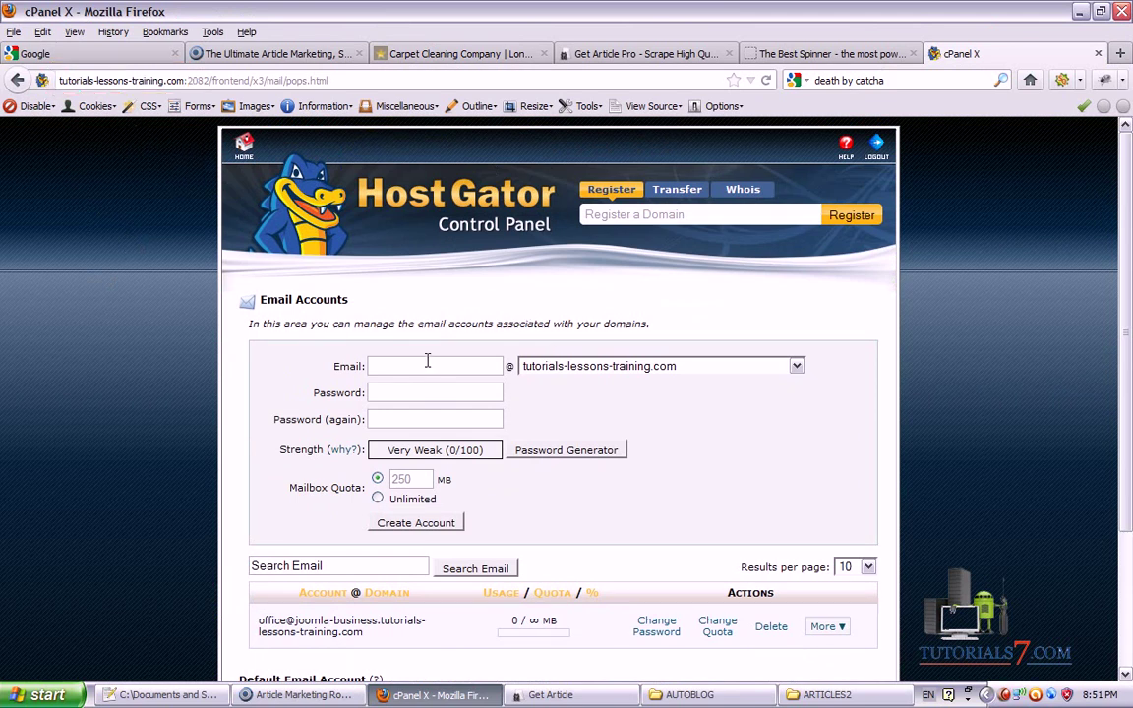
scroll(559, 393, "down", 1)
left_click(404, 301)
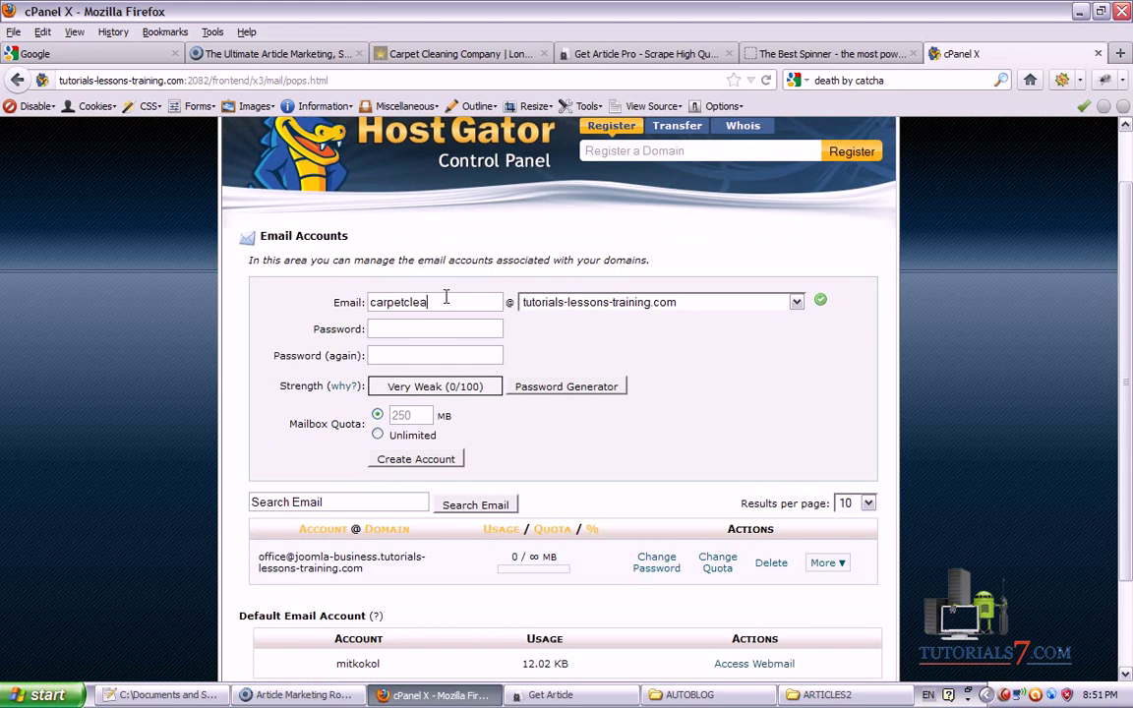
left_click_drag(453, 300, 290, 302)
key("ctrl+c")
Paste the password into both password fields, choose Unlimited quota, and create the account
left_click(427, 327)
key("ctrl+v")
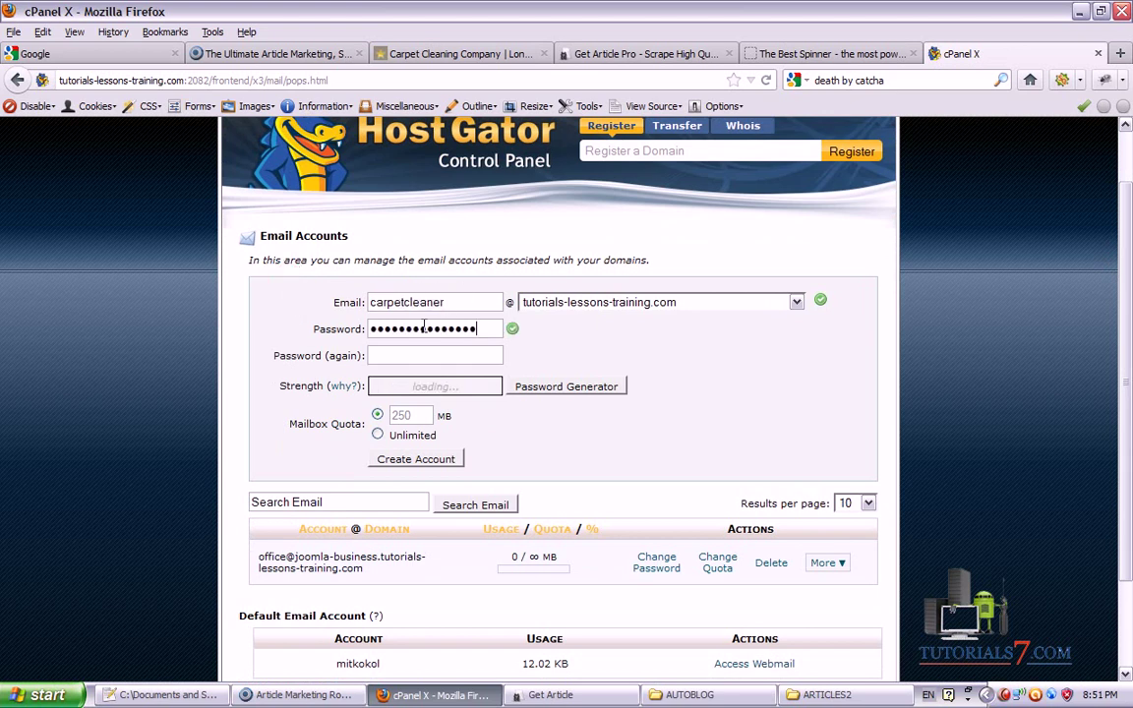
left_click(404, 354)
key("ctrl+v")
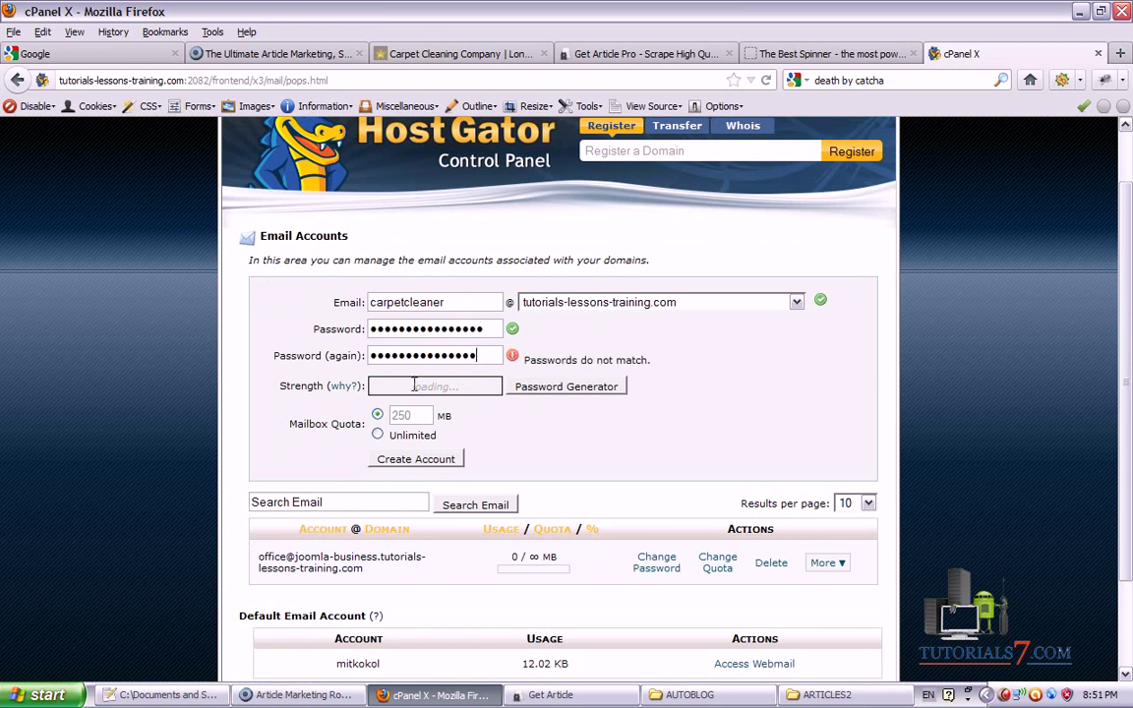
left_click(377, 434)
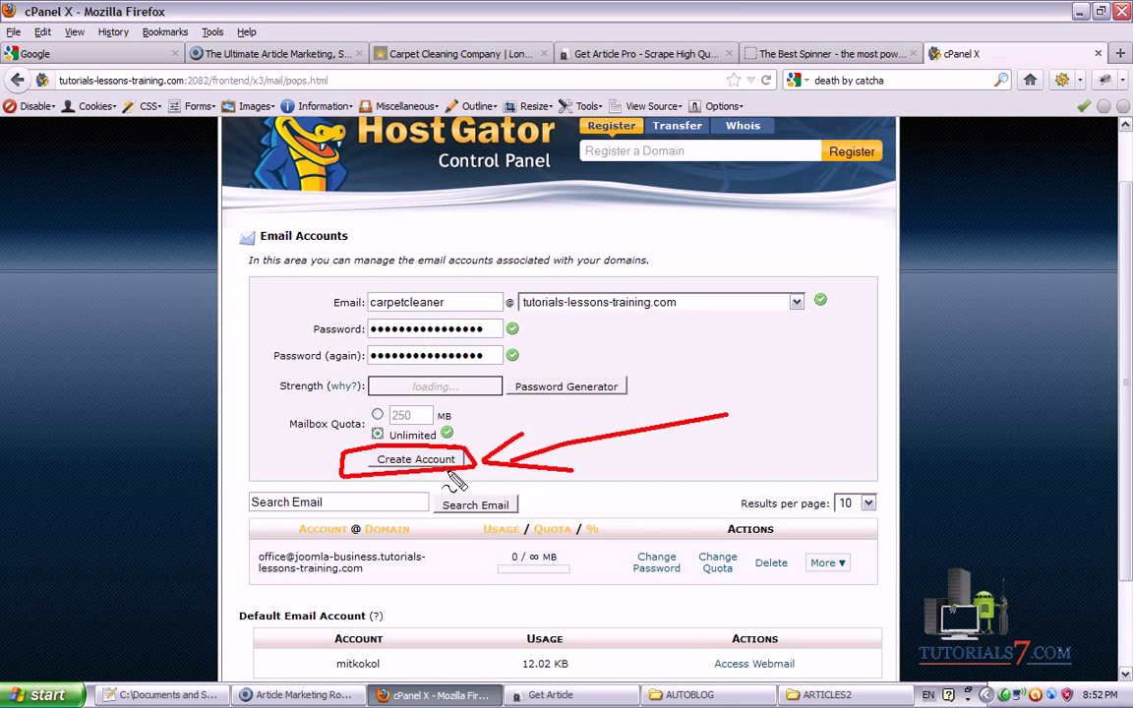
left_click(417, 460)
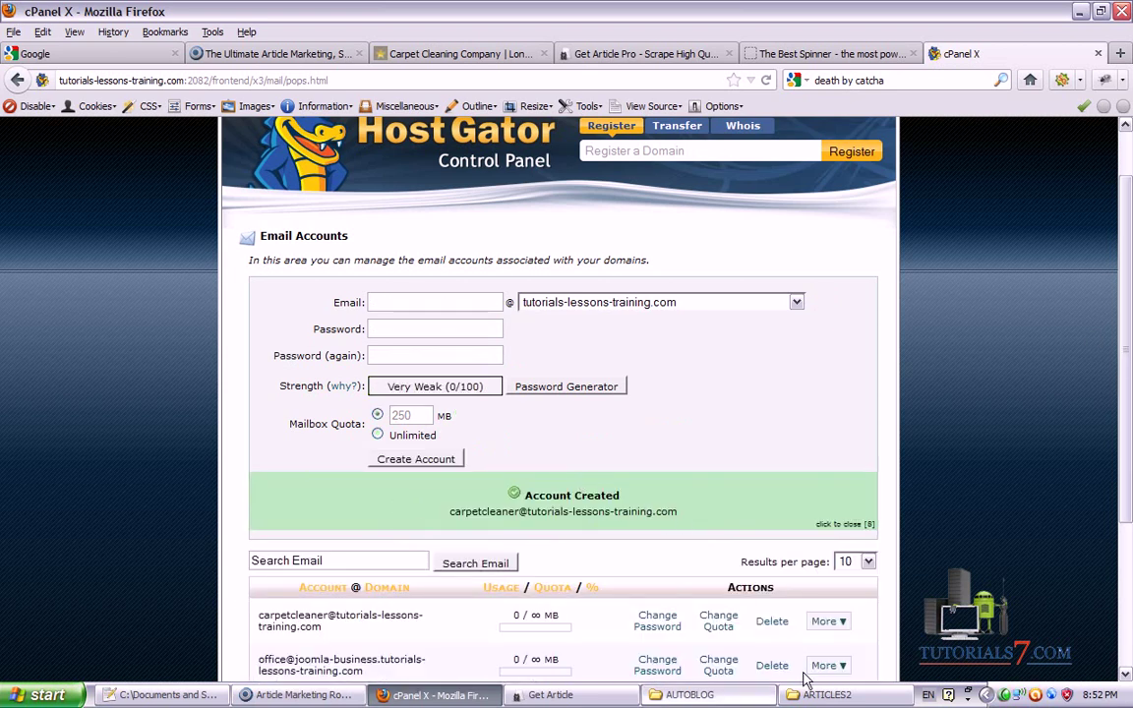
Start the author's email with the new carpet-cleaner mailbox name
left_click(286, 697)
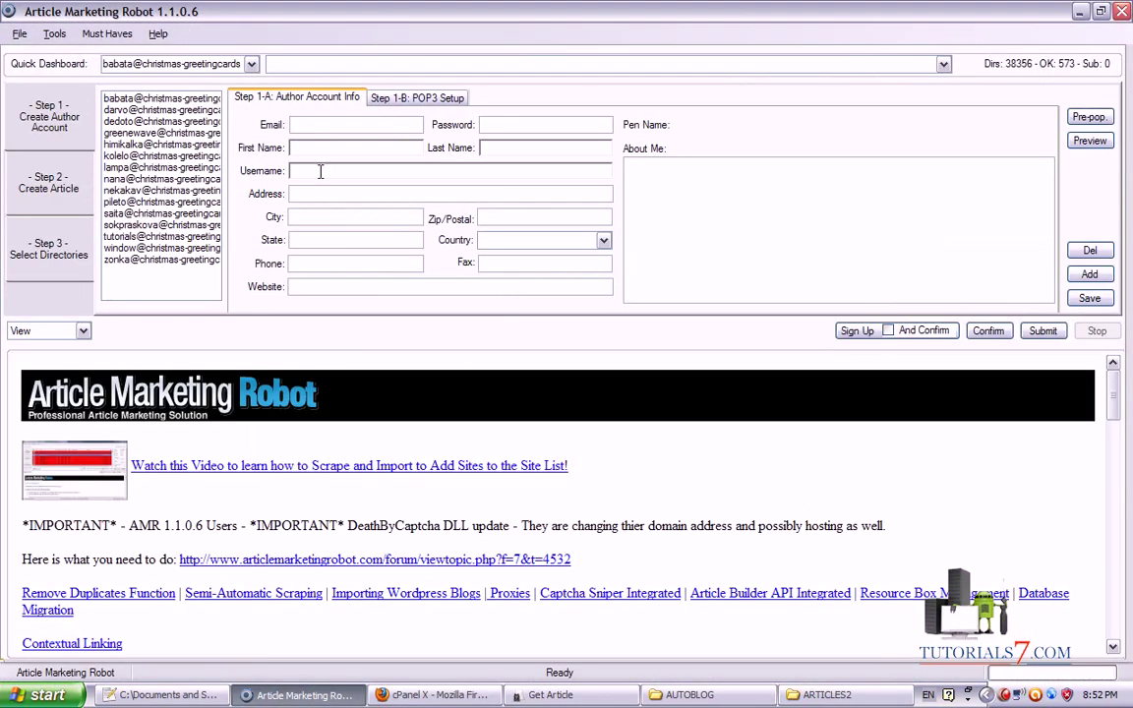
key("ctrl+v")
left_click(167, 695)
left_click(440, 696)
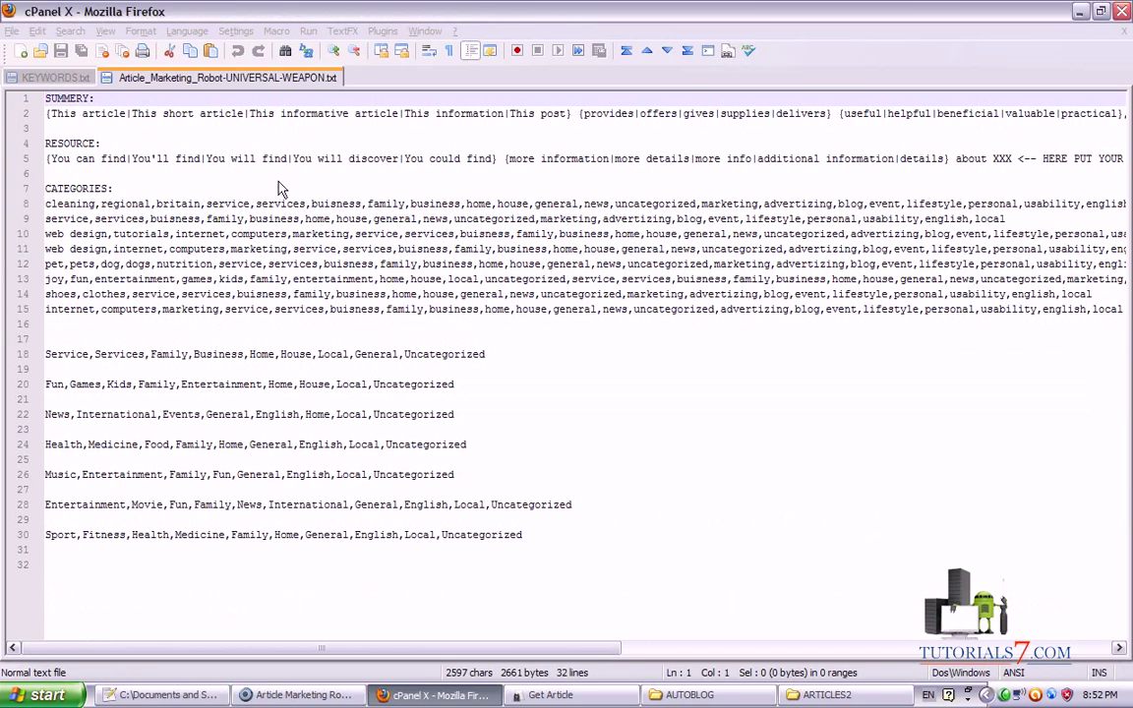
left_click_drag(179, 81, 59, 81)
left_click(288, 697)
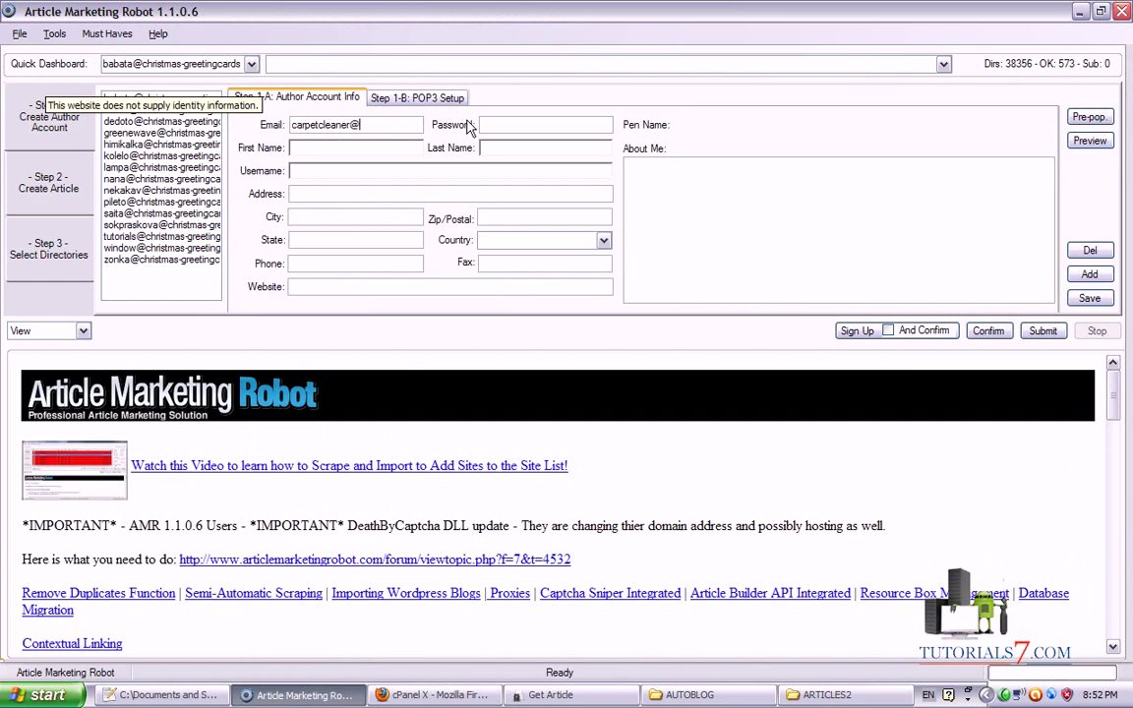
left_click(433, 695)
left_click(189, 79)
left_click_drag(184, 77, 4, 76)
key("ctrl+c")
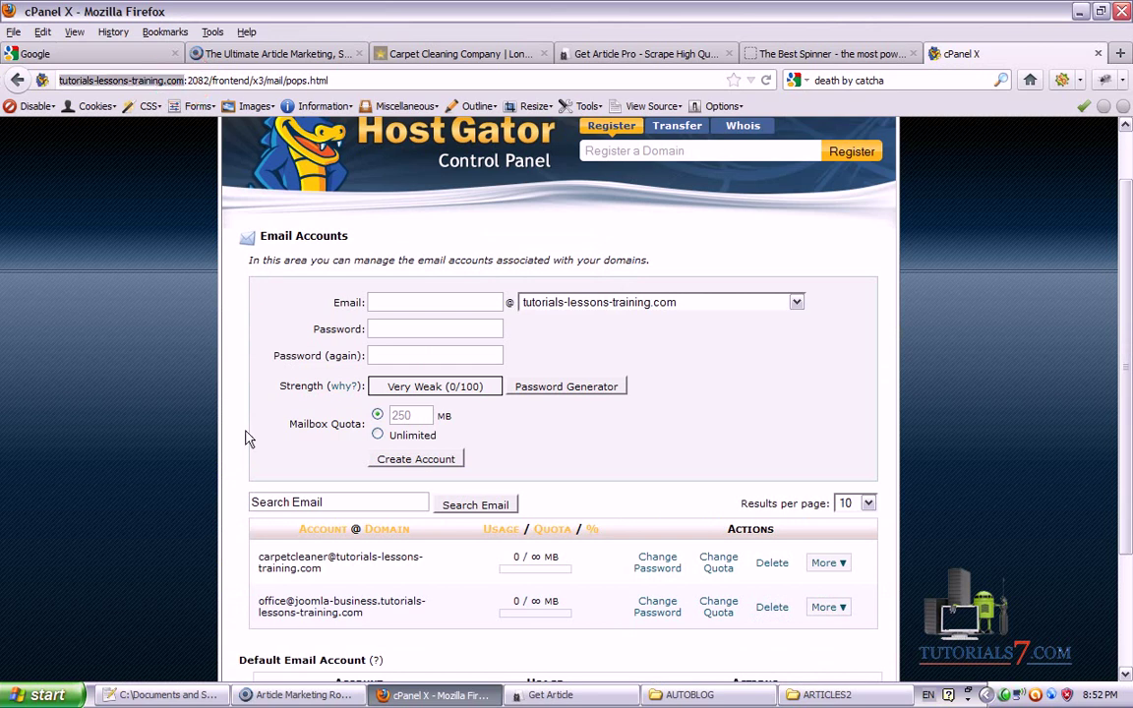
left_click(303, 696)
double_click(360, 126)
key("ctrl+v")
double_click(303, 126)
left_click(373, 125)
left_click_drag(331, 126, 250, 133)
left_click(495, 120)
key("ctrl+v")
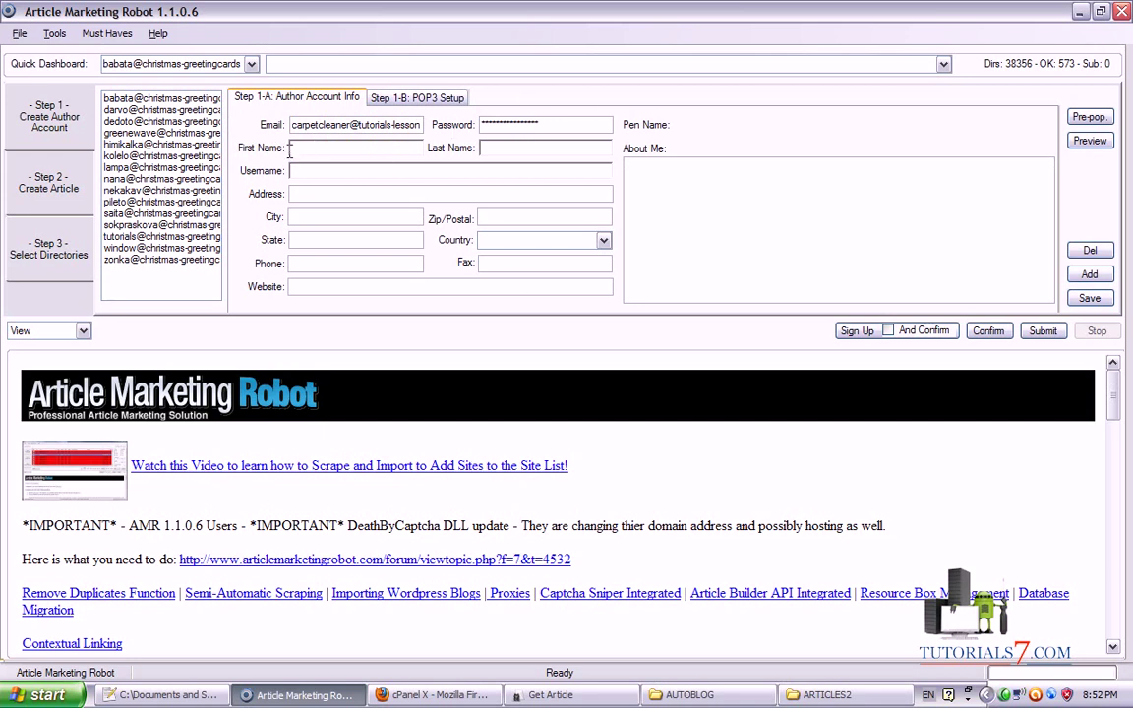
Use Pre-pop to fill first name, last name, username and pen name with spun names, accepting the append-numbers prompt
mouse_move(475, 147)
left_mouse_down()
mouse_move(328, 152)
mouse_move(354, 192)
mouse_move(679, 182)
mouse_move(340, 153)
mouse_move(625, 149)
mouse_move(657, 177)
mouse_move(1055, 140)
mouse_move(1099, 107)
mouse_move(1050, 108)
left_mouse_up()
key("Escape")
left_click(1088, 117)
key("Return")
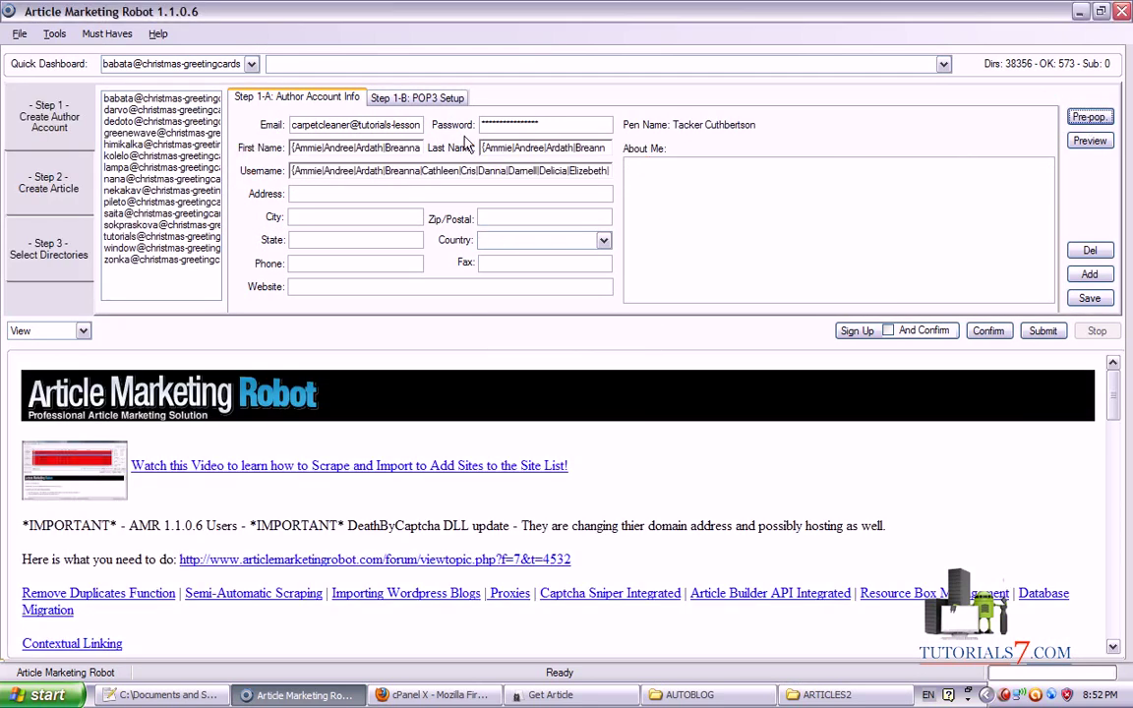
mouse_move(672, 226)
left_mouse_down()
mouse_move(731, 220)
mouse_move(789, 240)
mouse_move(885, 177)
mouse_move(871, 222)
left_mouse_up()
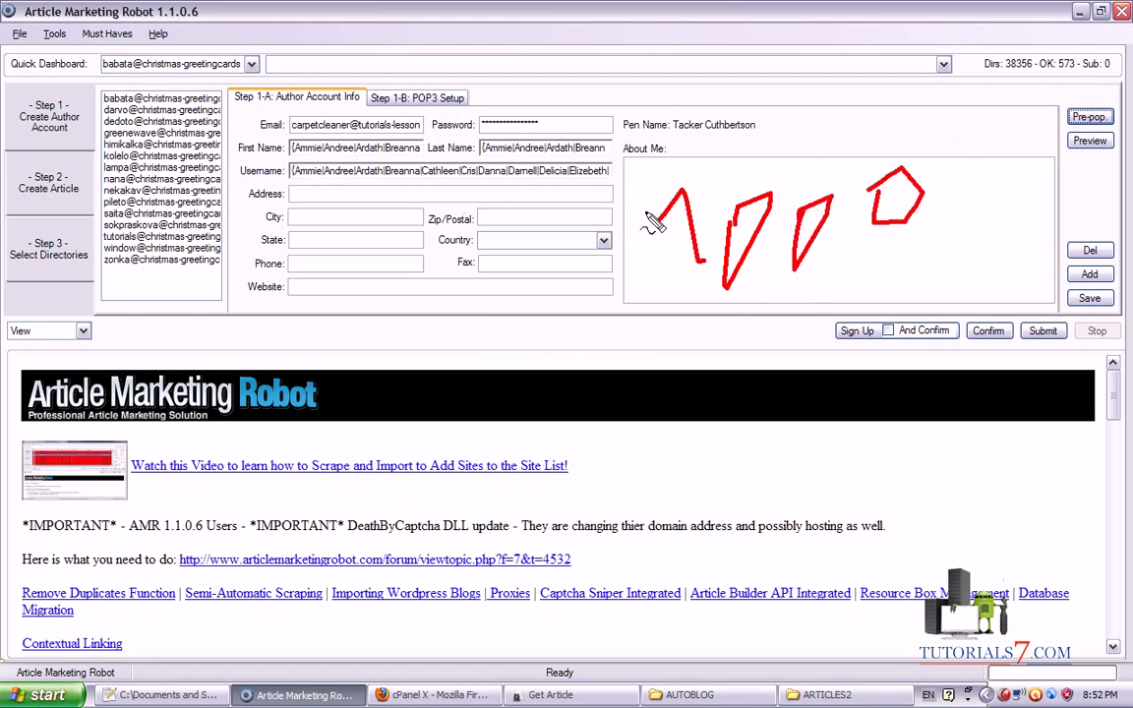
left_click_drag(600, 163, 602, 196)
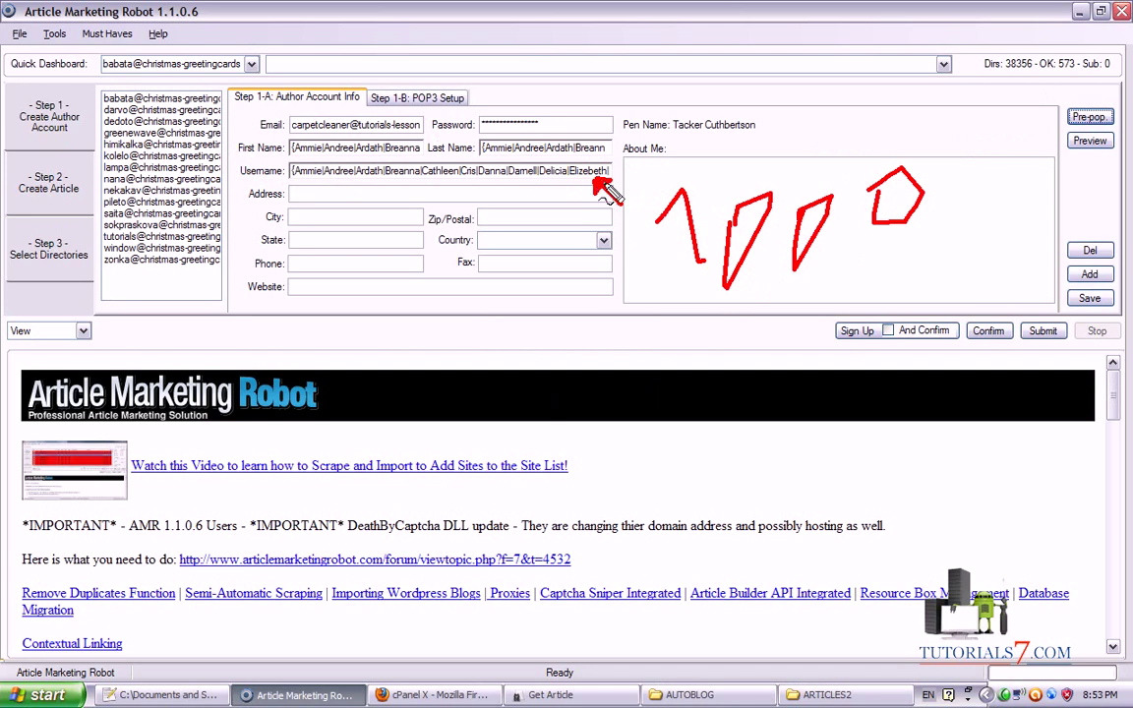
key("Escape")
mouse_move(568, 173)
left_mouse_down()
mouse_move(553, 173)
mouse_move(594, 174)
left_mouse_up()
left_click(706, 185)
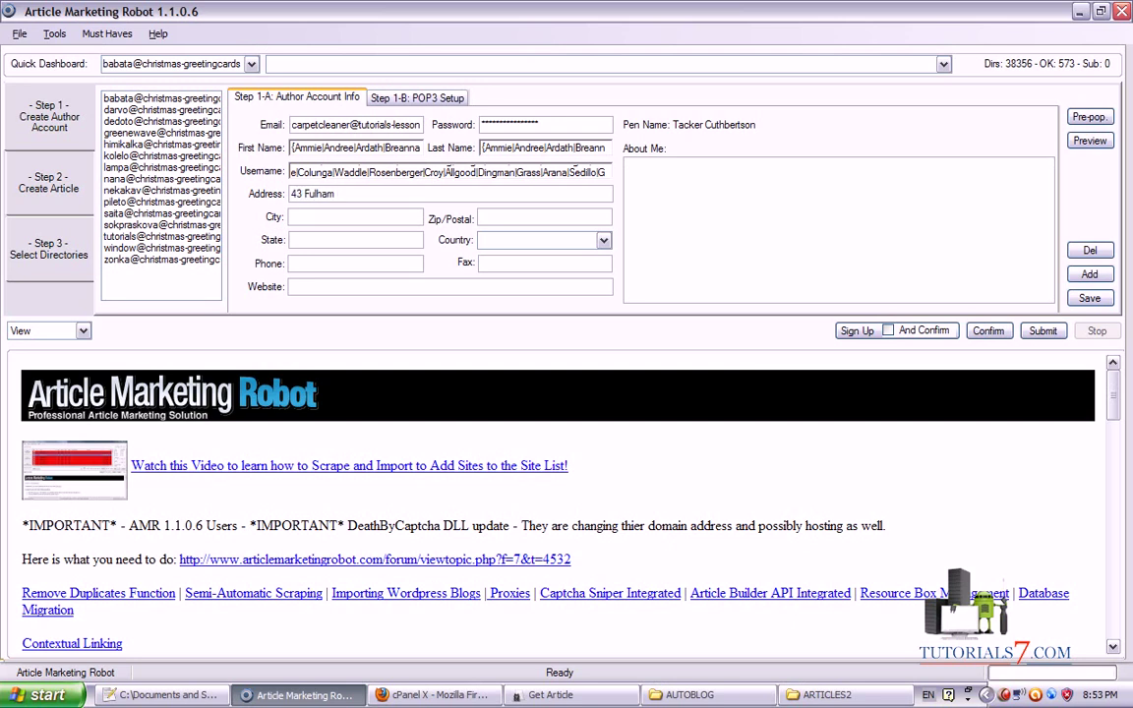
Enter London as the author's city and state and set the country to United Kingdom
left_click(317, 218)
double_click(324, 216)
key("ctrl+c")
left_click(354, 240)
key("ctrl+v")
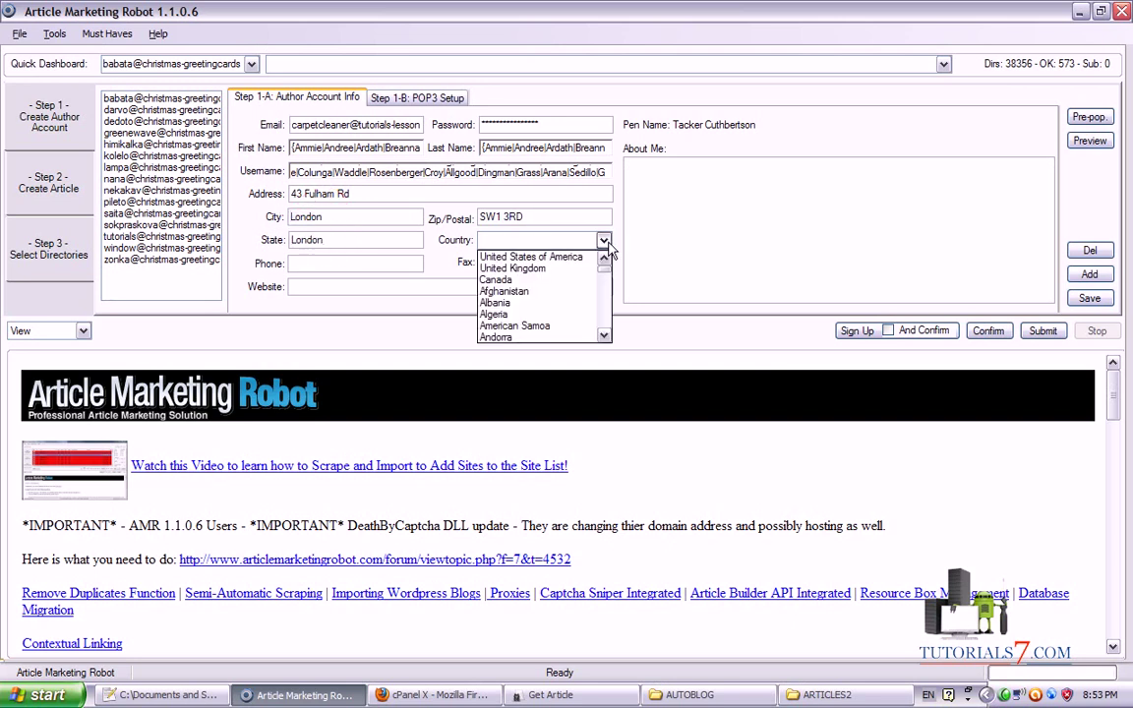
left_click(522, 268)
Enter the author's phone number and copy it into the Fax field
left_click(347, 268)
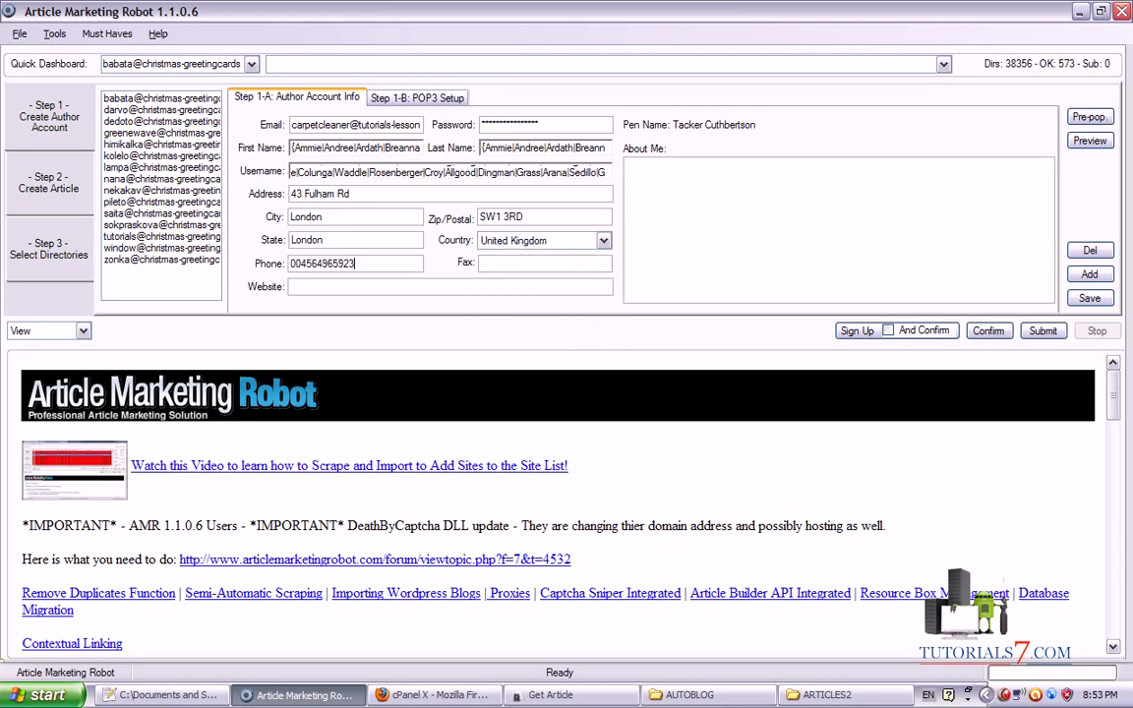
left_click_drag(384, 263, 215, 259)
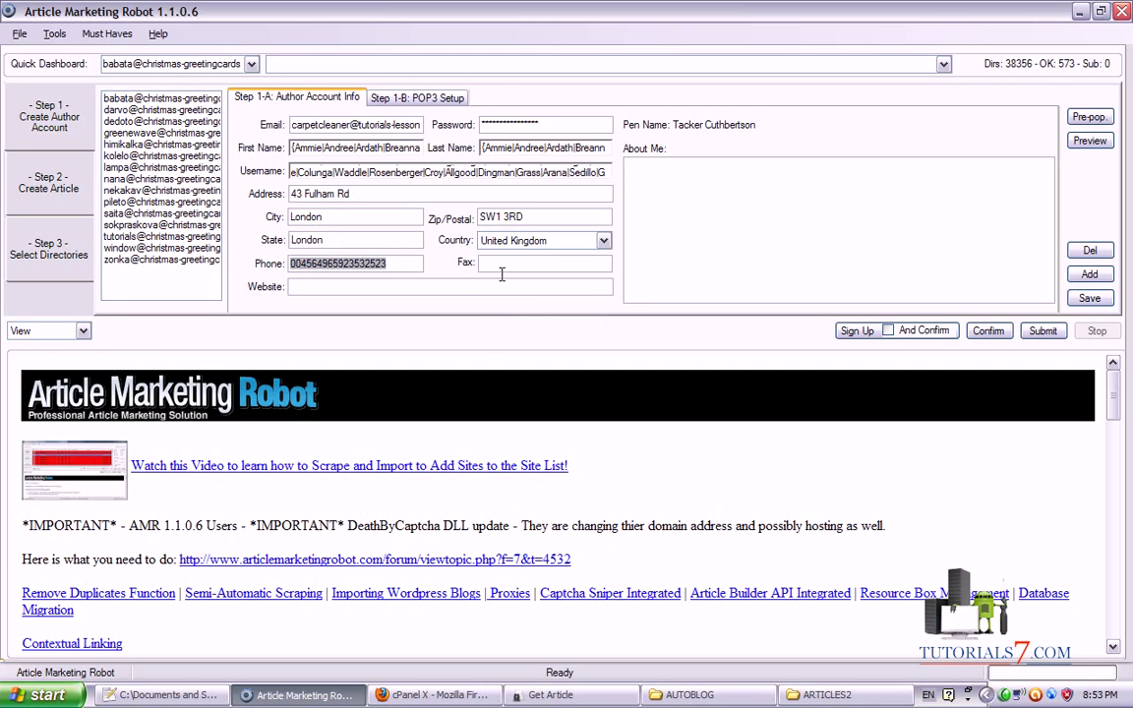
key("ctrl+c")
left_click(502, 264)
key("ctrl+v")
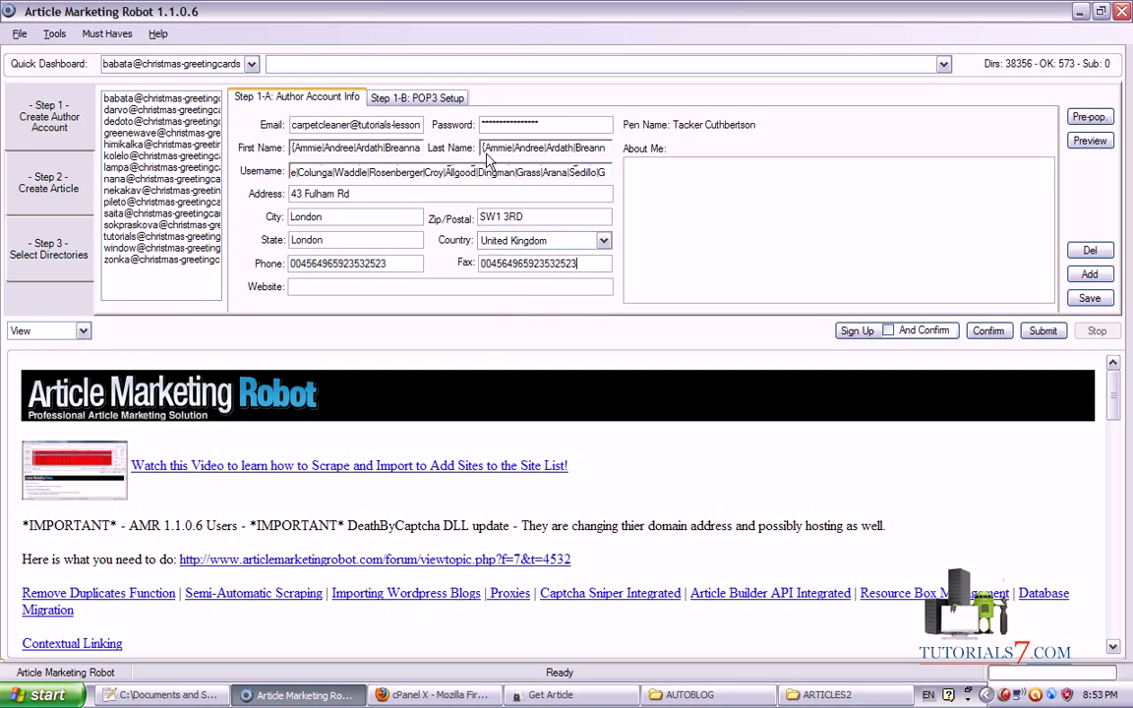
left_click(432, 694)
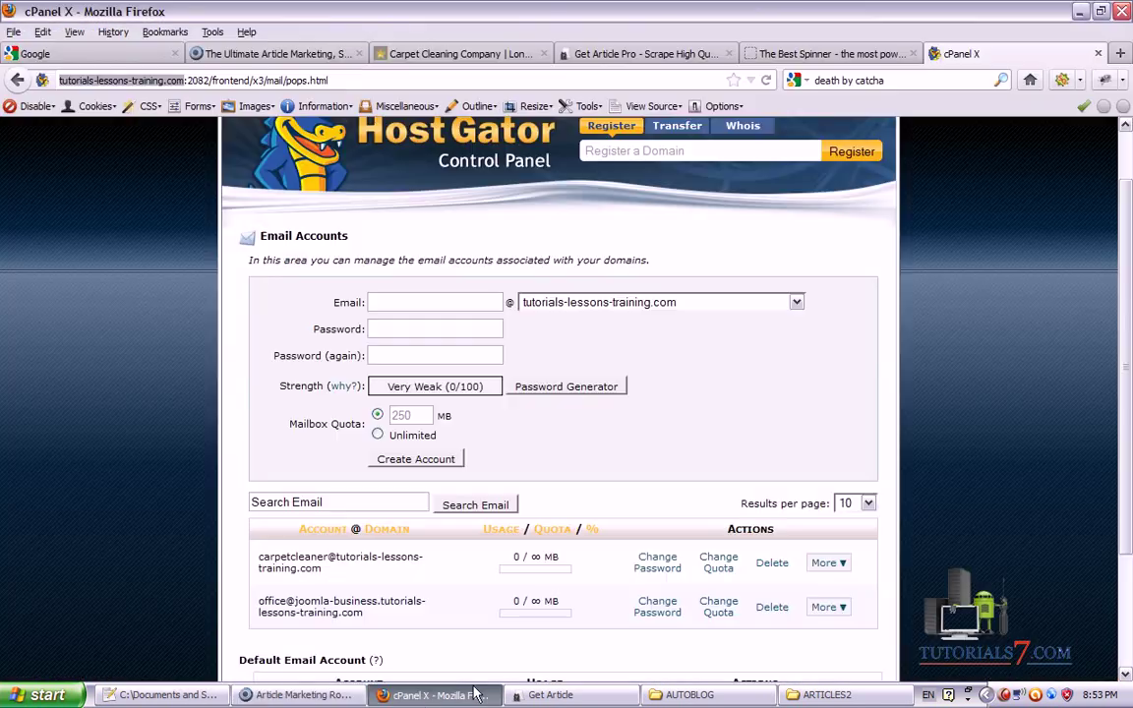
Copy the carpetcleanerspro.co.uk address from Firefox into the author's Website field
left_click(460, 54)
left_click_drag(197, 82, 17, 80)
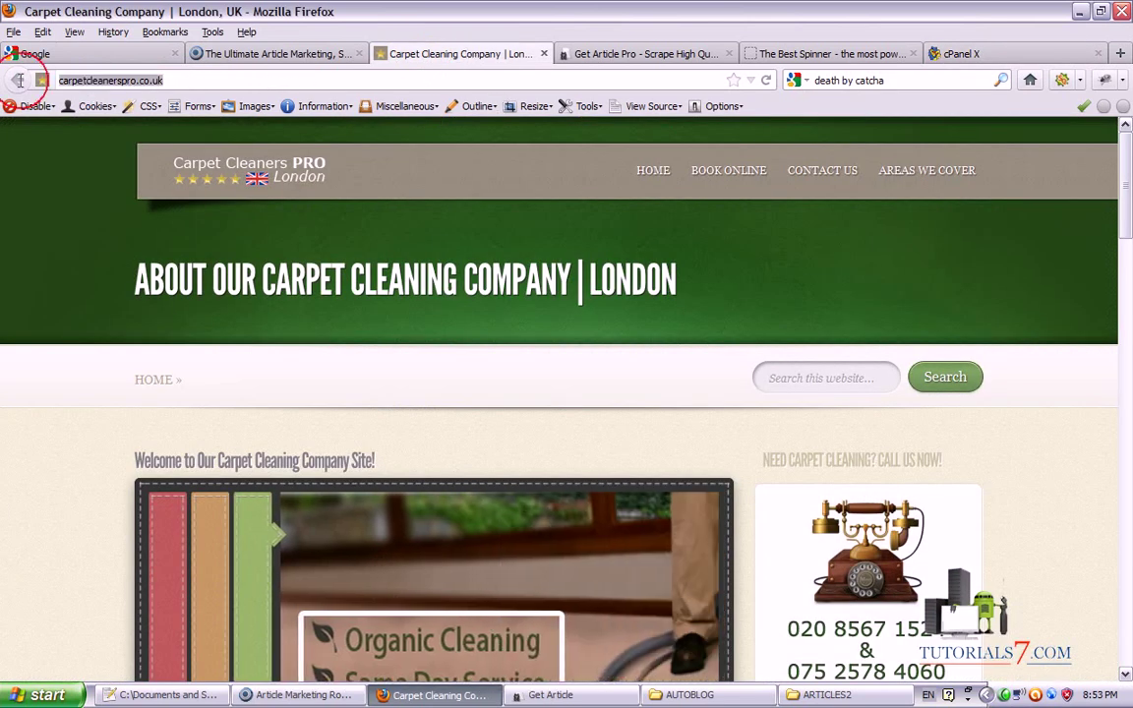
key("alt+Tab")
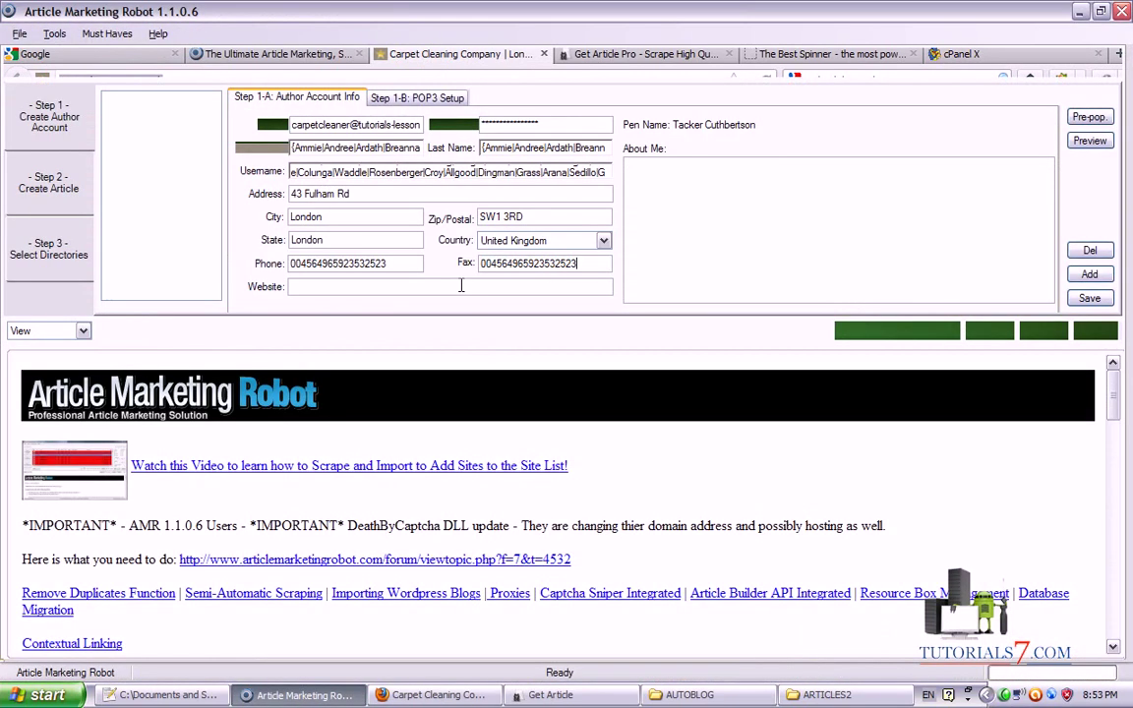
left_click(352, 287)
key("ctrl+v")
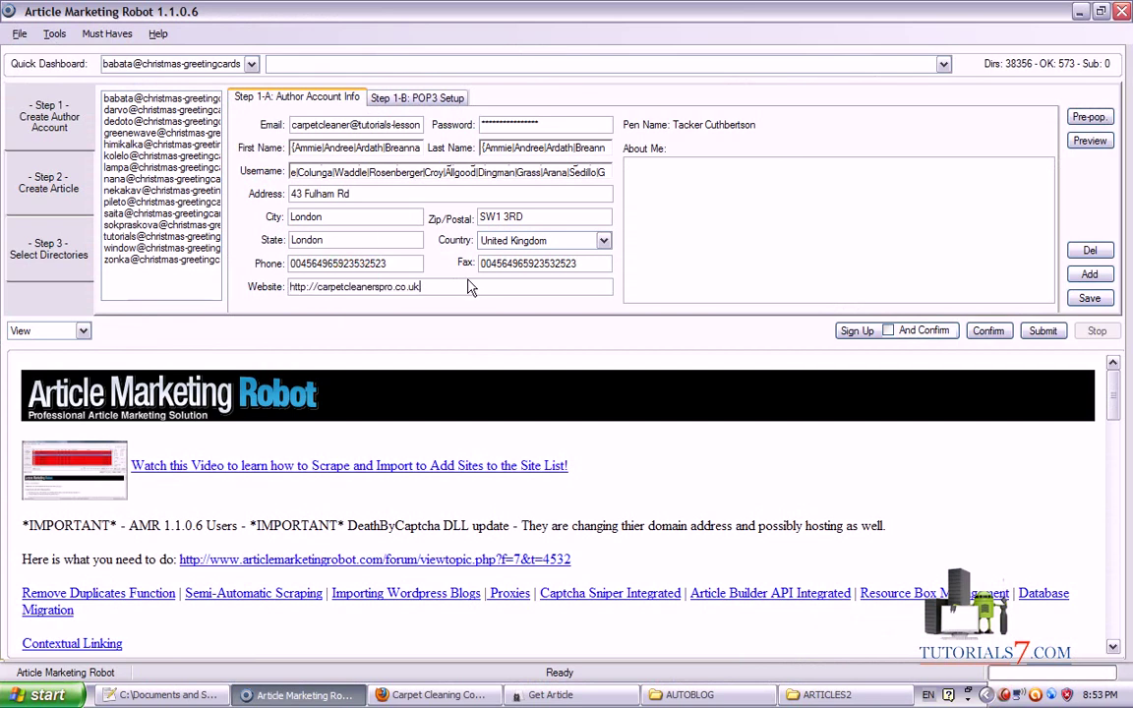
Write the About Me line about cleaning carpets in London, then select the email's username part
left_click(677, 205)
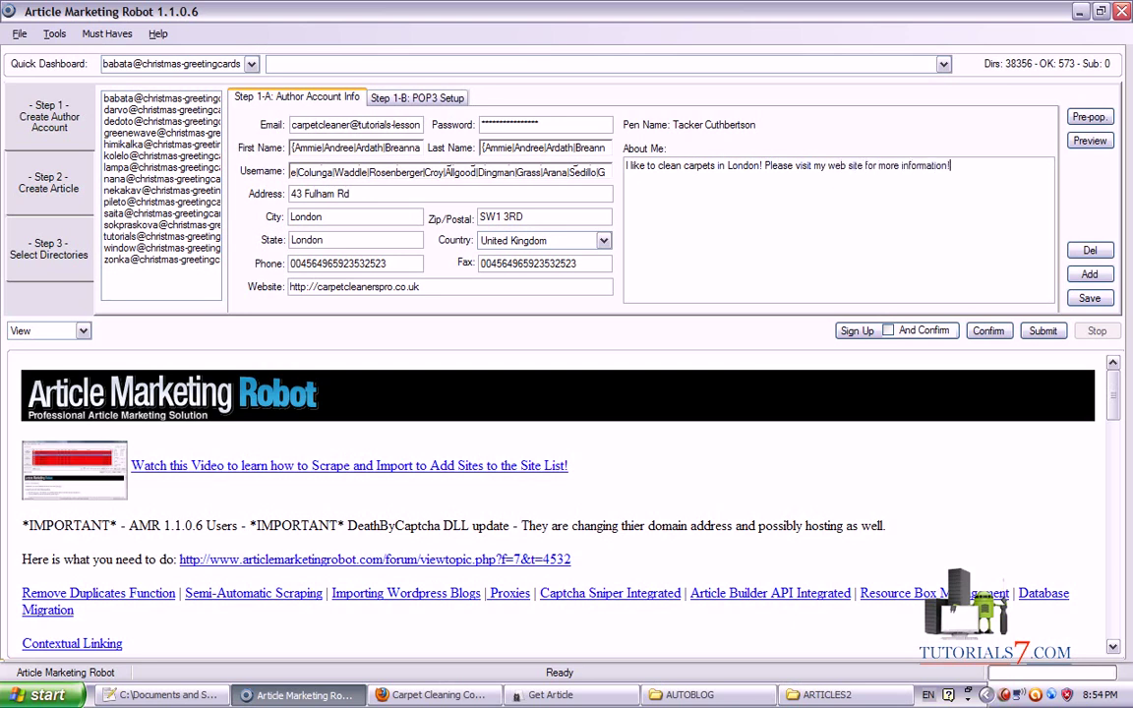
double_click(355, 125)
left_click(298, 125)
left_click_drag(298, 125, 208, 117)
left_click(348, 124)
left_click_drag(348, 125, 224, 133)
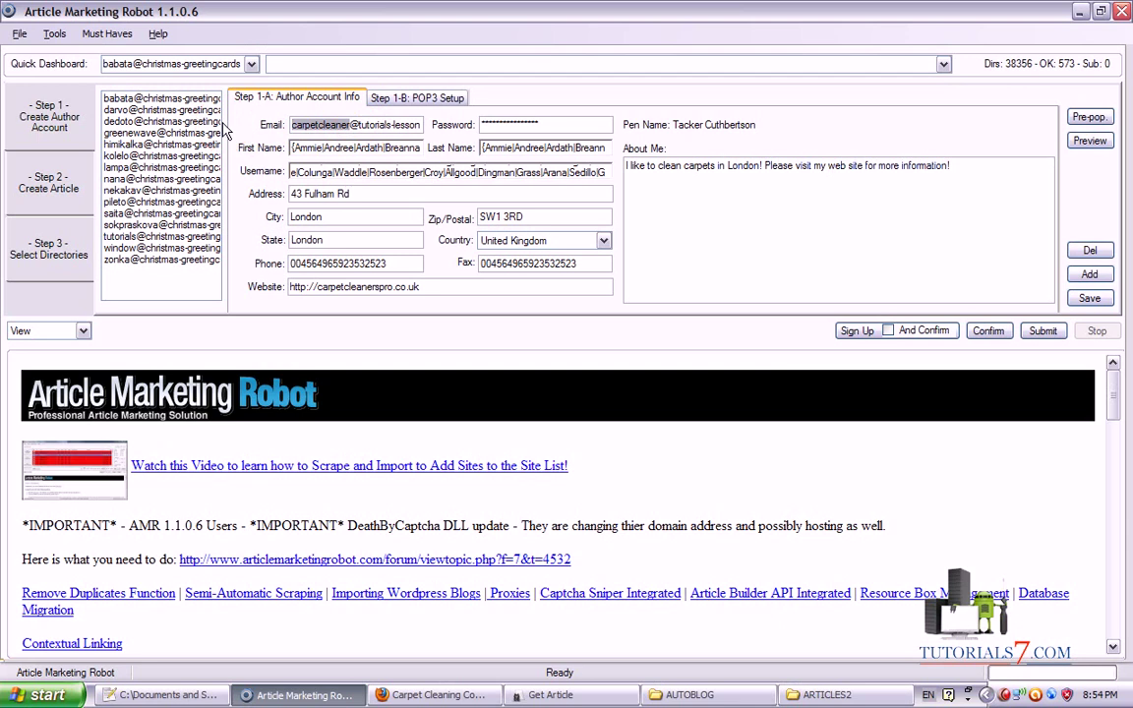
On the POP3 Setup page, choose the CPanel - nonsecure email account preset after briefly comparing Gmail
left_click(398, 97)
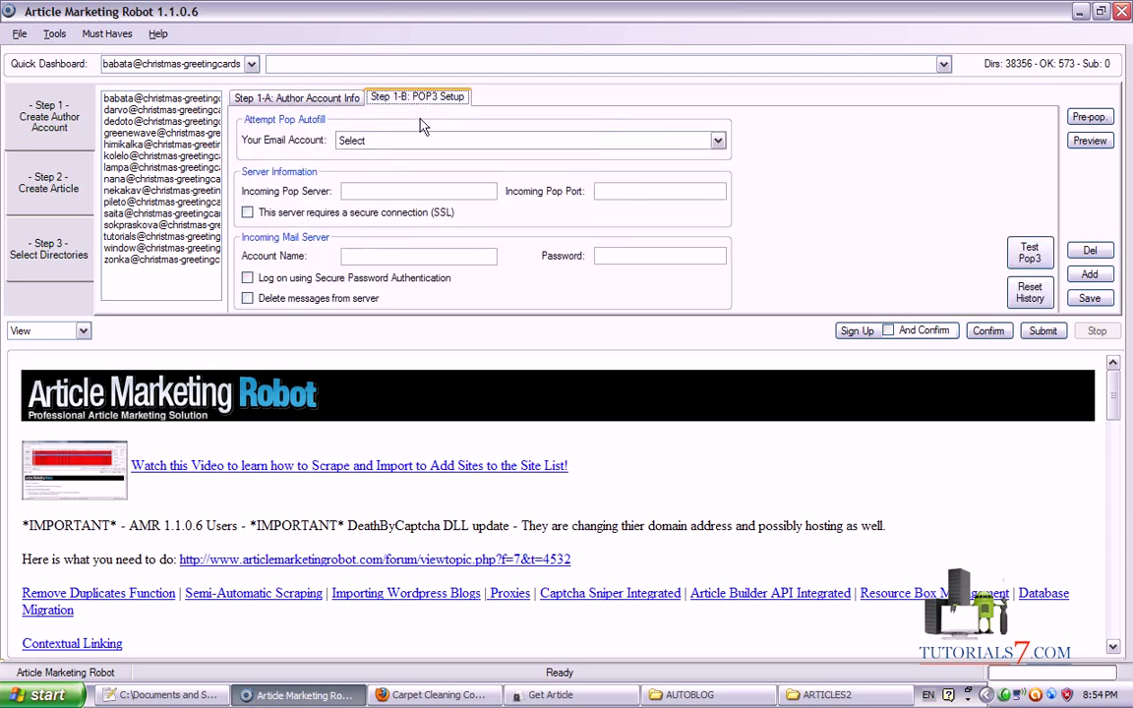
left_click(719, 141)
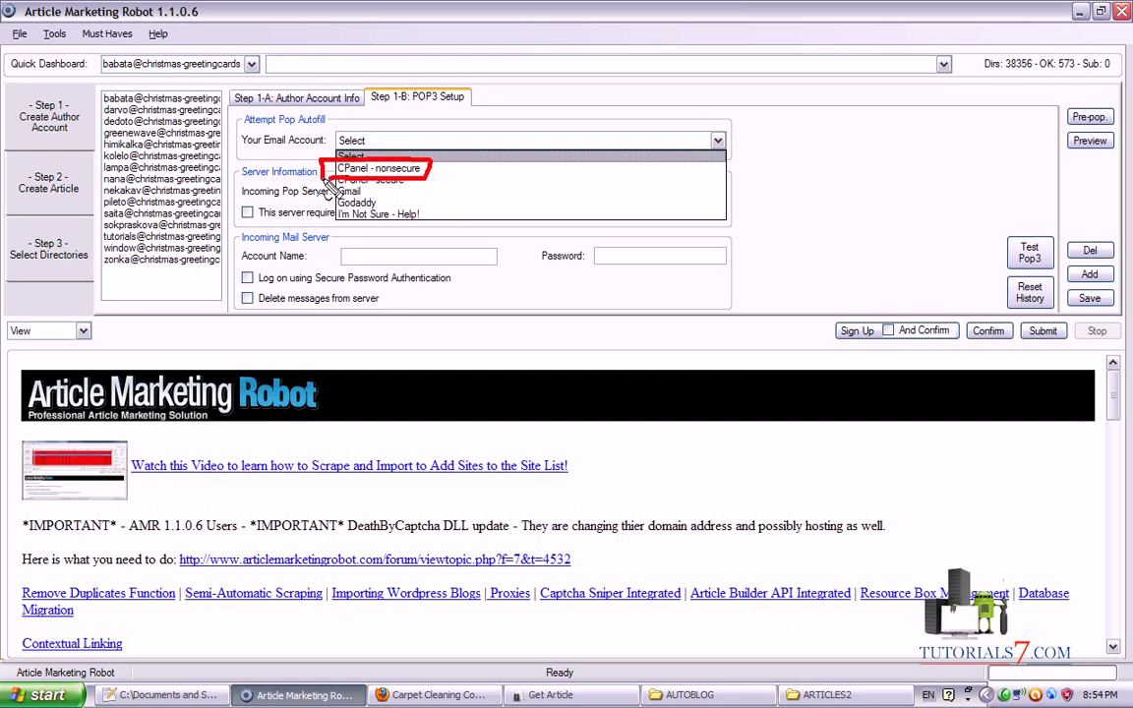
left_click(396, 145)
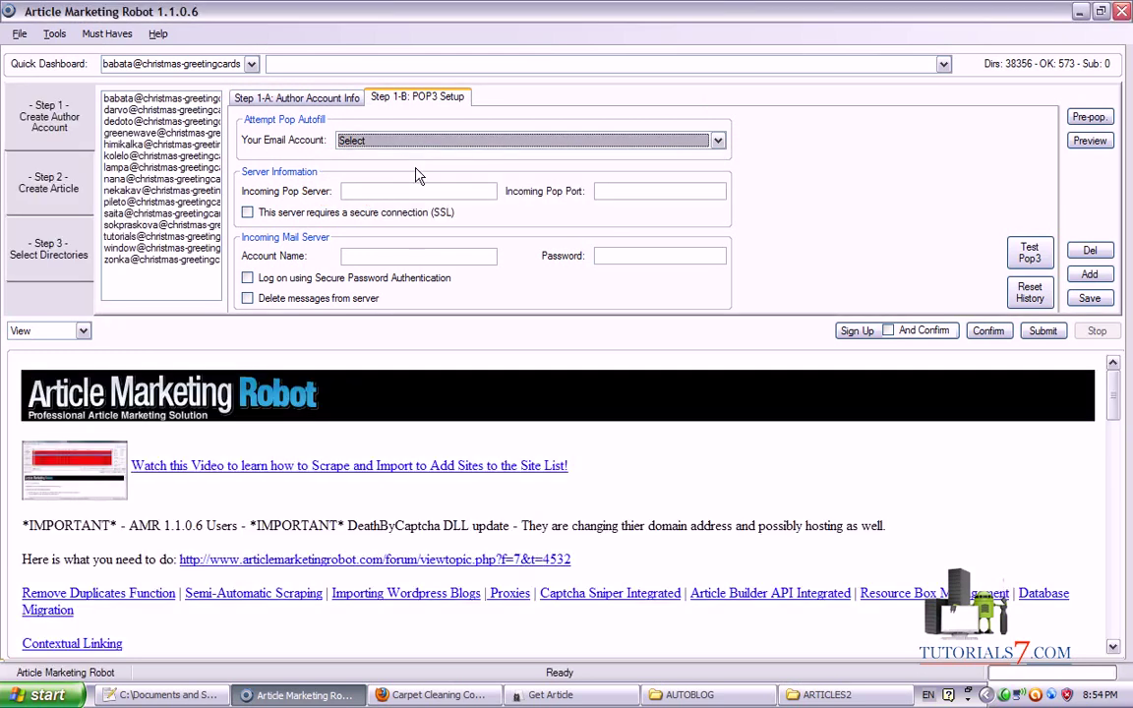
left_click(719, 142)
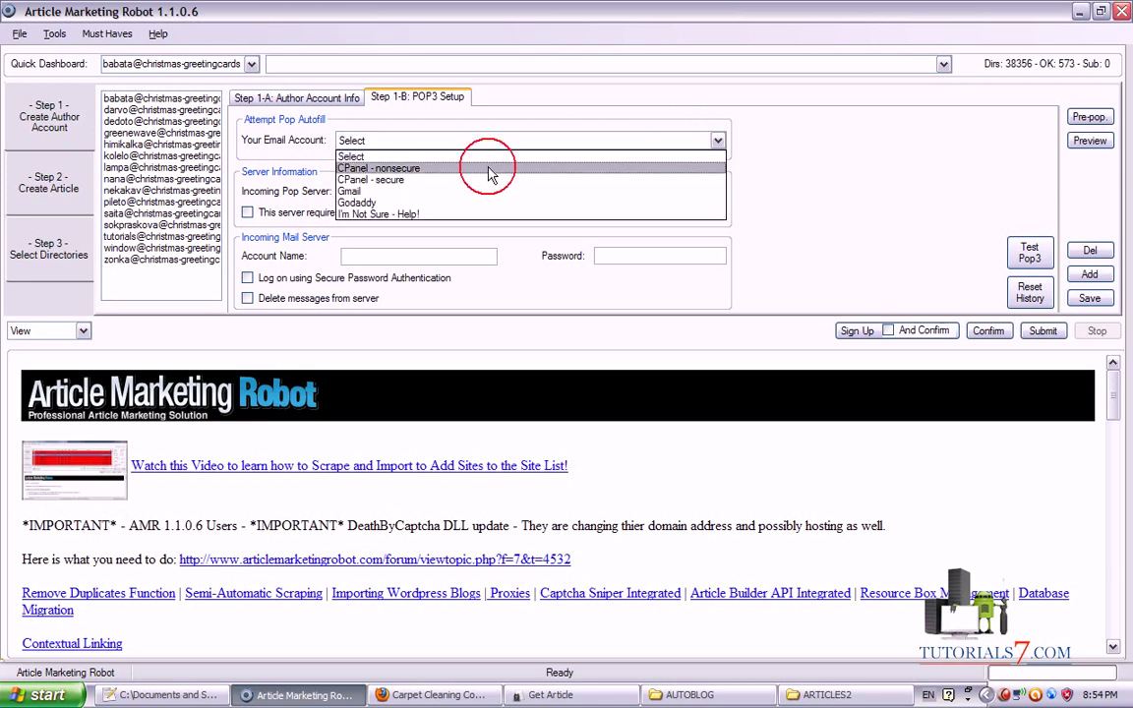
left_click(490, 170)
left_click(568, 398)
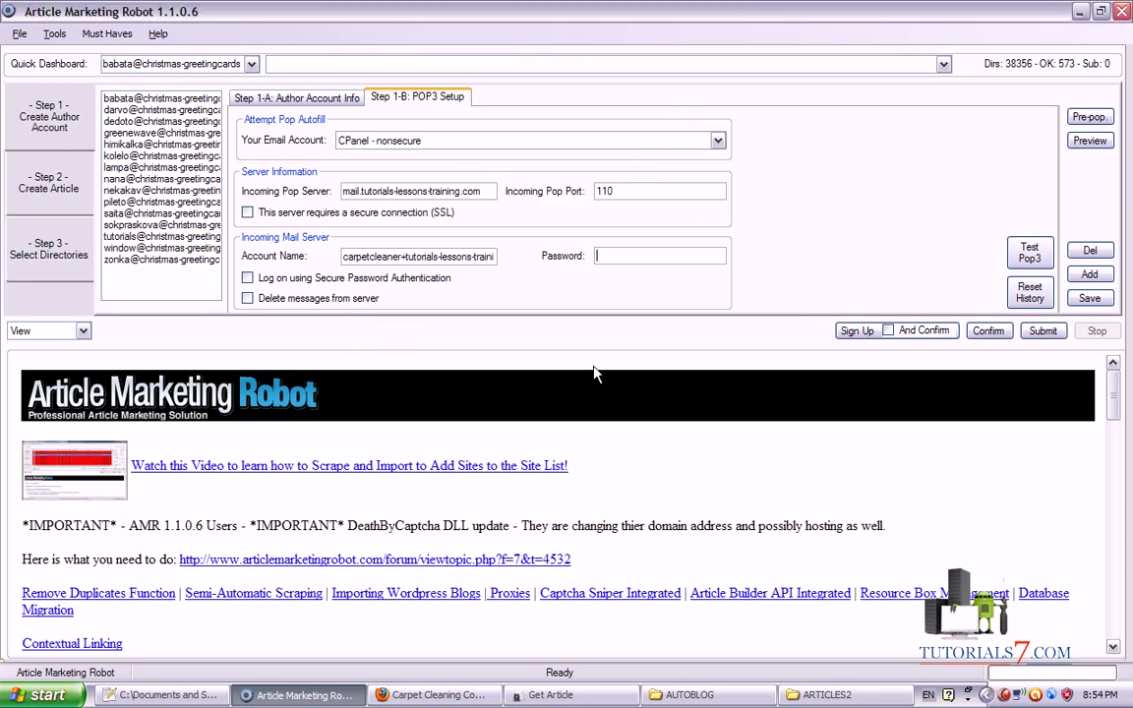
left_click(719, 142)
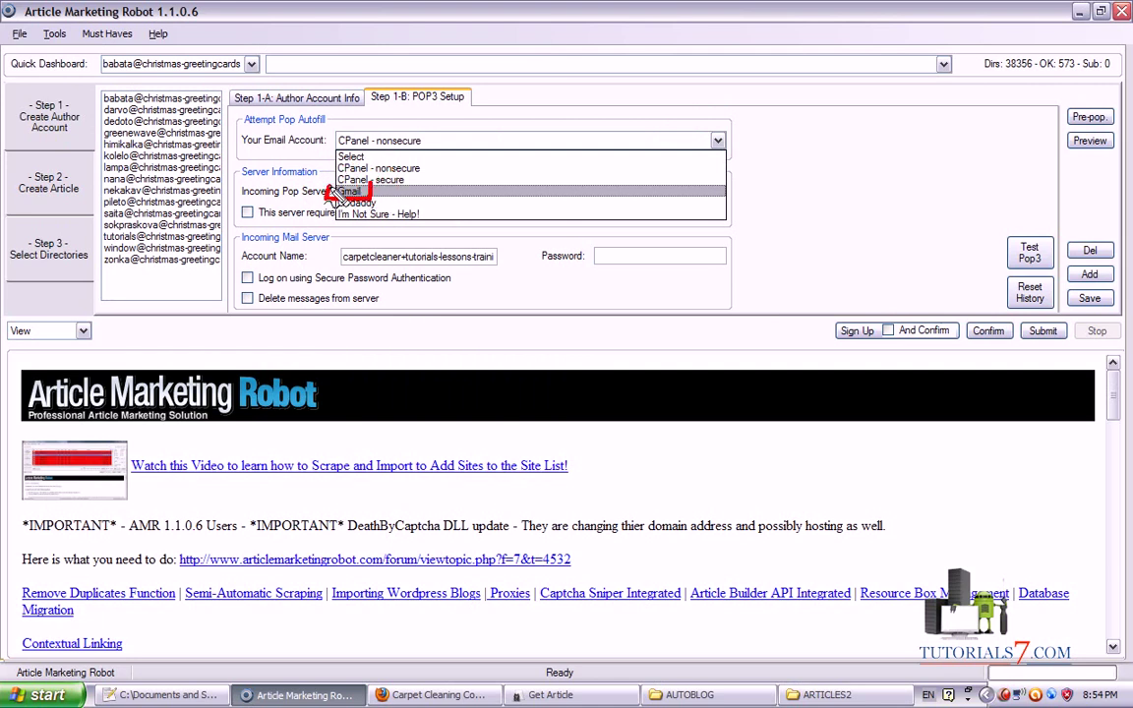
left_click(550, 191)
left_click(568, 408)
left_click(649, 141)
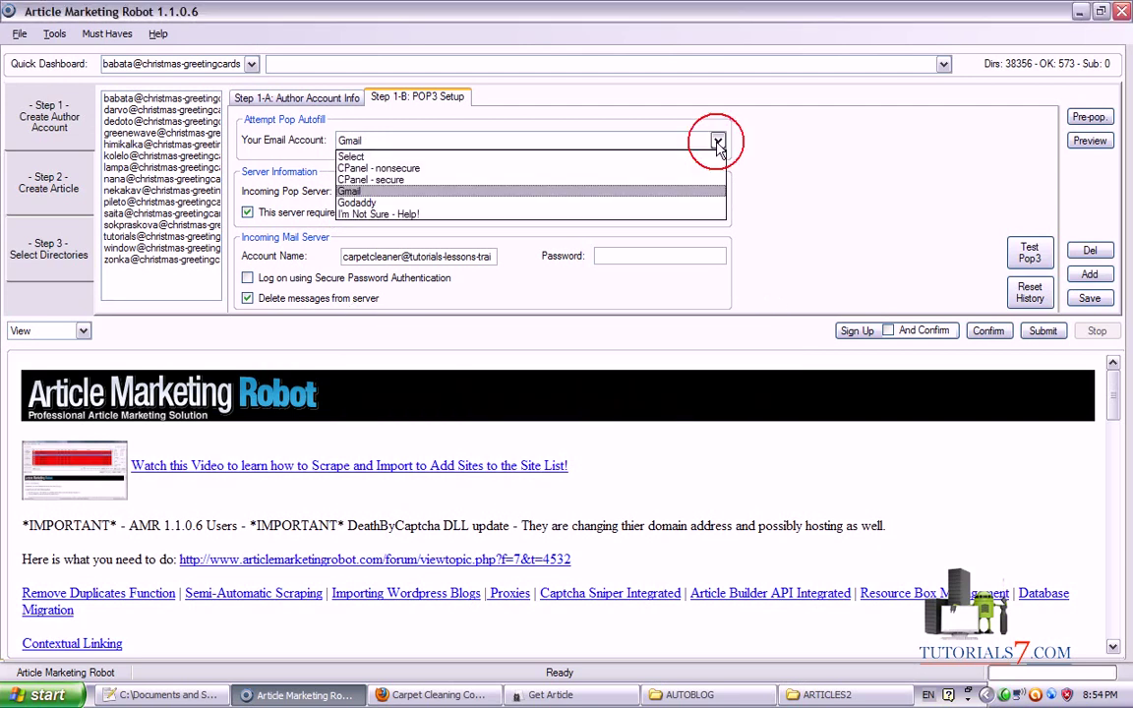
left_click(469, 178)
left_click(576, 408)
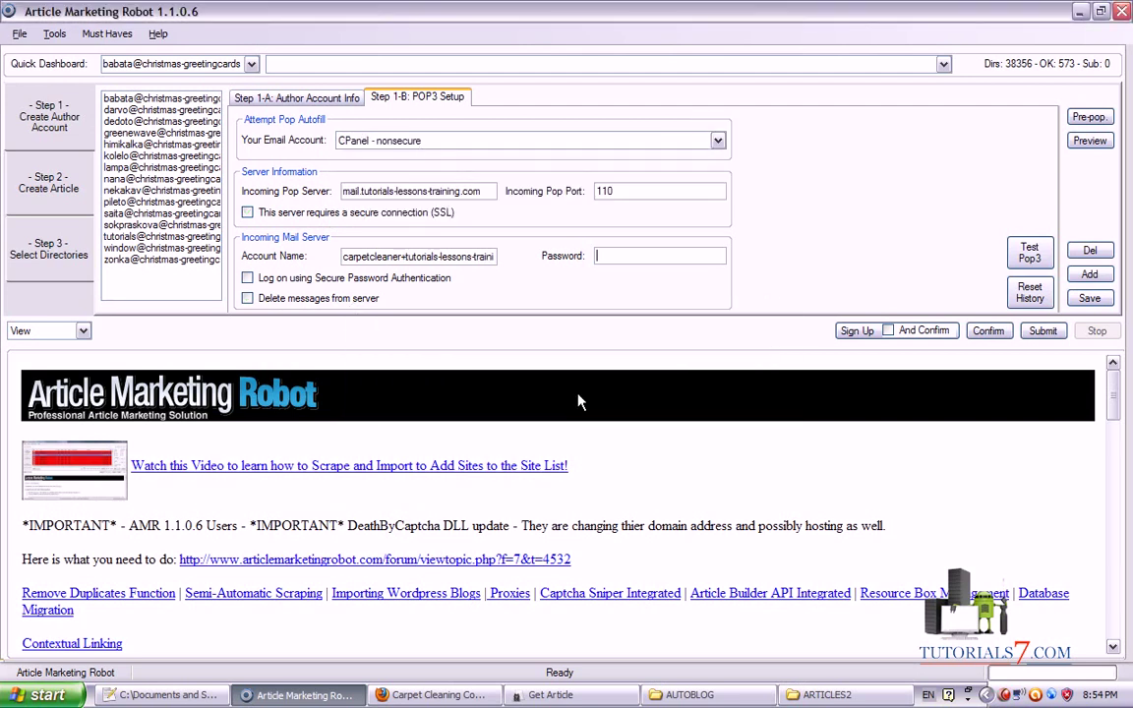
mouse_move(728, 236)
left_mouse_down()
mouse_move(549, 248)
mouse_move(716, 301)
mouse_move(723, 246)
left_mouse_up()
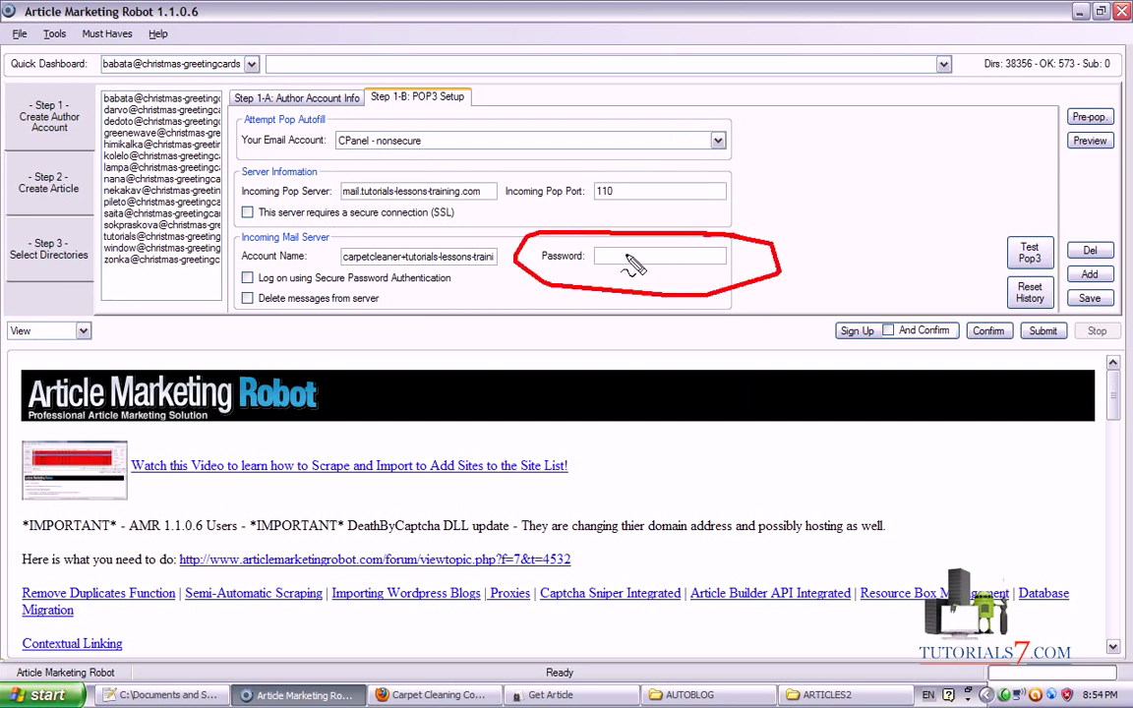
Check the cPanel email accounts page in Firefox, then switch on Delete messages from server
left_click(393, 693)
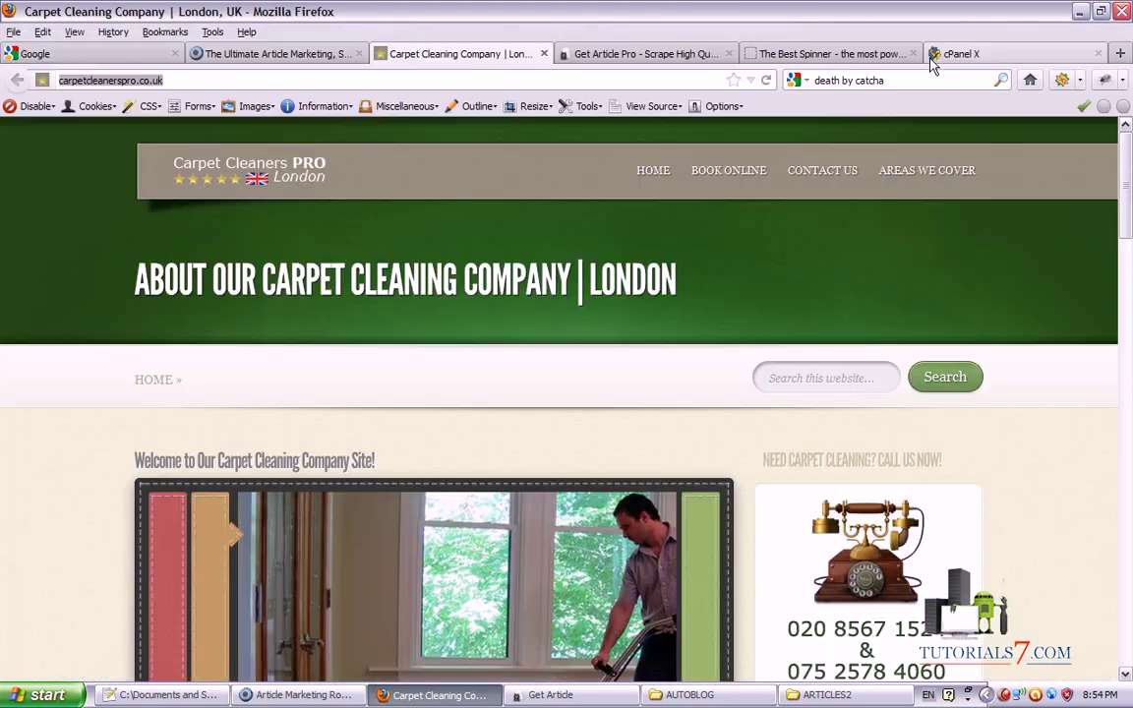
left_click(959, 54)
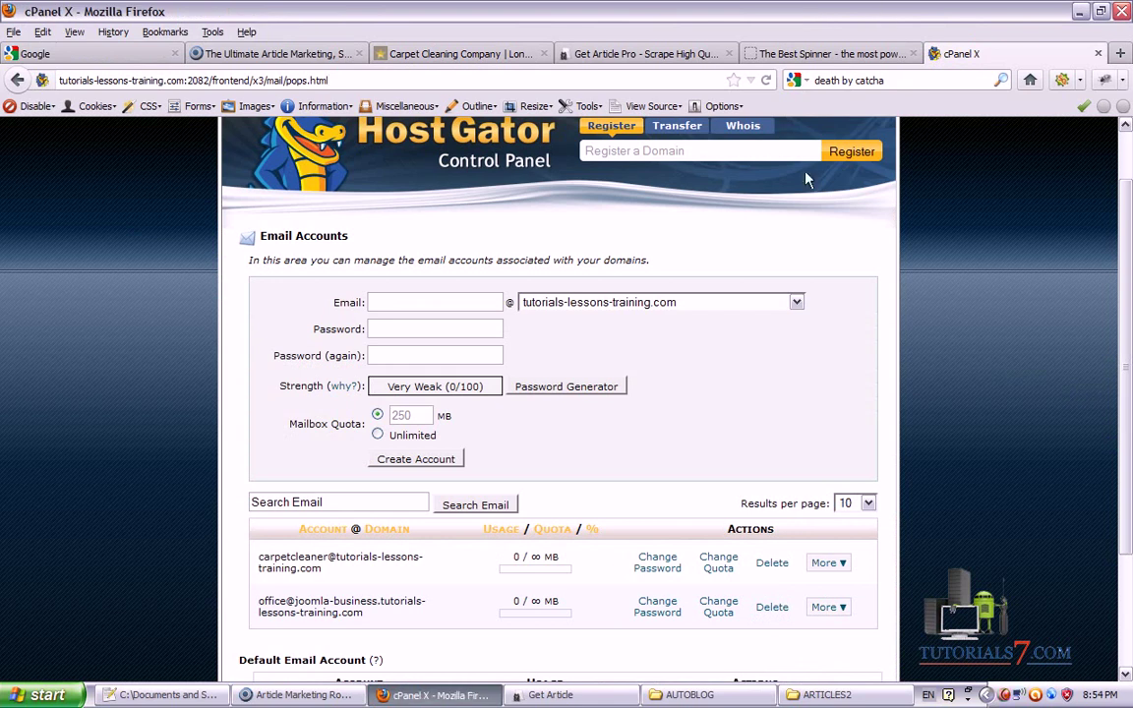
left_click(300, 694)
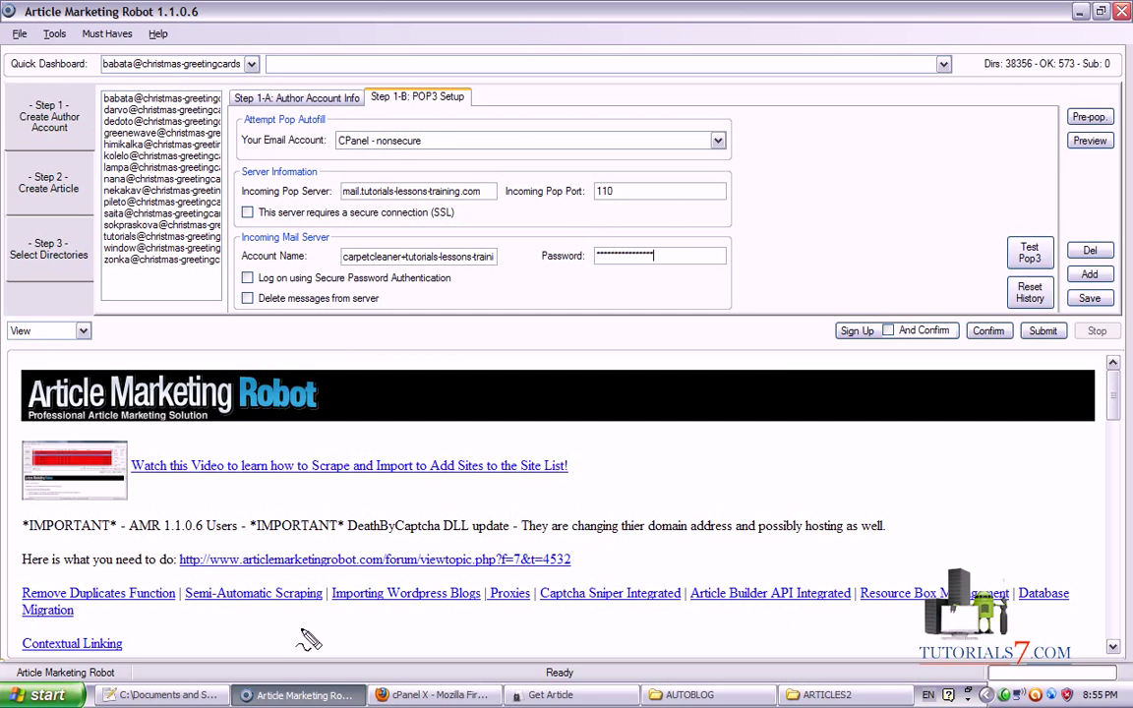
mouse_move(300, 629)
left_mouse_down()
mouse_move(230, 303)
mouse_move(251, 339)
mouse_move(398, 267)
mouse_move(201, 277)
left_mouse_up()
key("Escape")
left_click(246, 299)
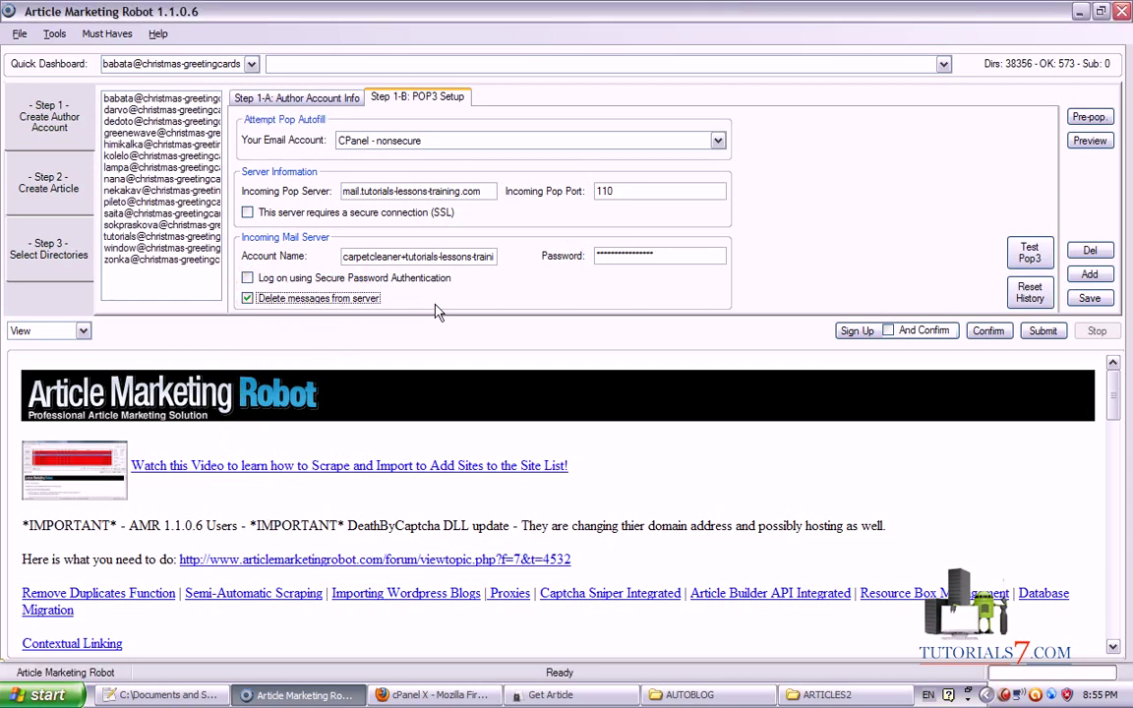
Test the POP3 mail connection and dismiss the success message
mouse_move(1067, 224)
left_mouse_down()
mouse_move(979, 260)
mouse_move(1082, 248)
left_mouse_up()
left_click_drag(777, 127, 976, 230)
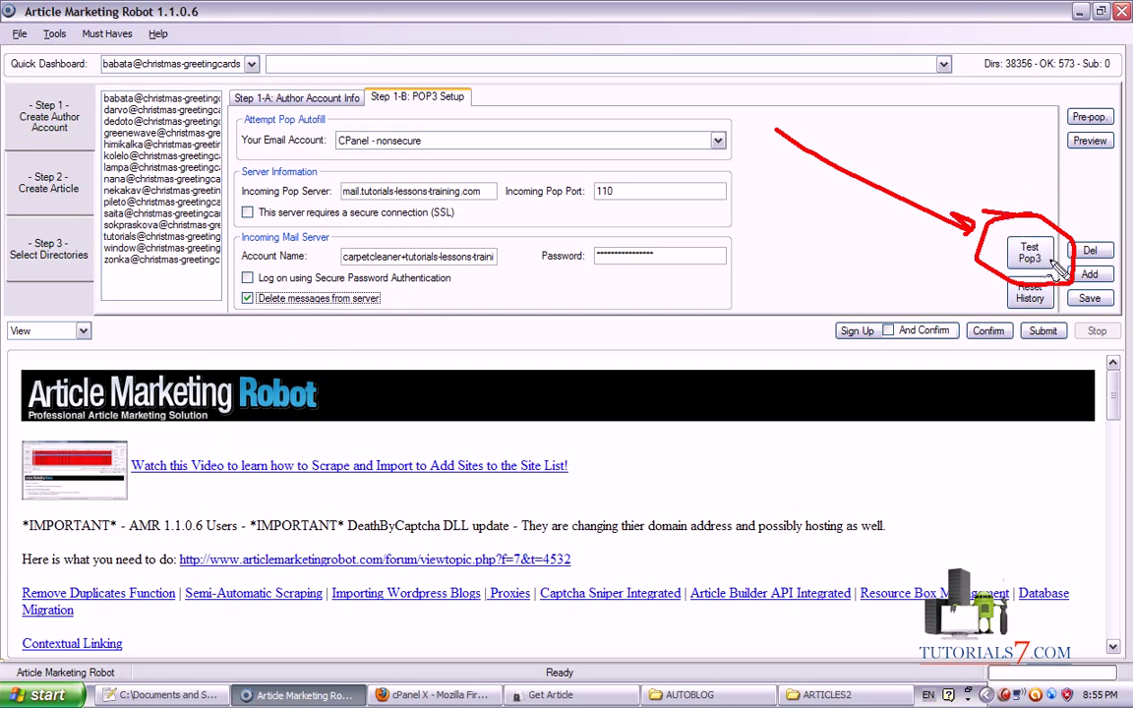
left_click(1030, 257)
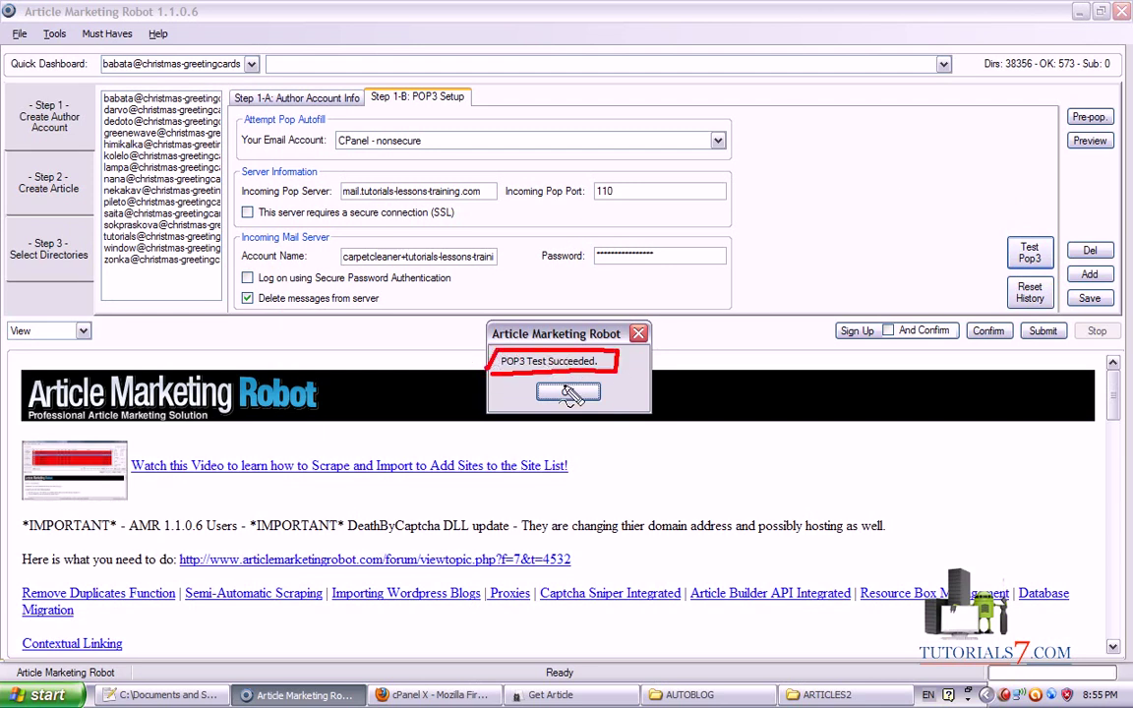
left_click(569, 392)
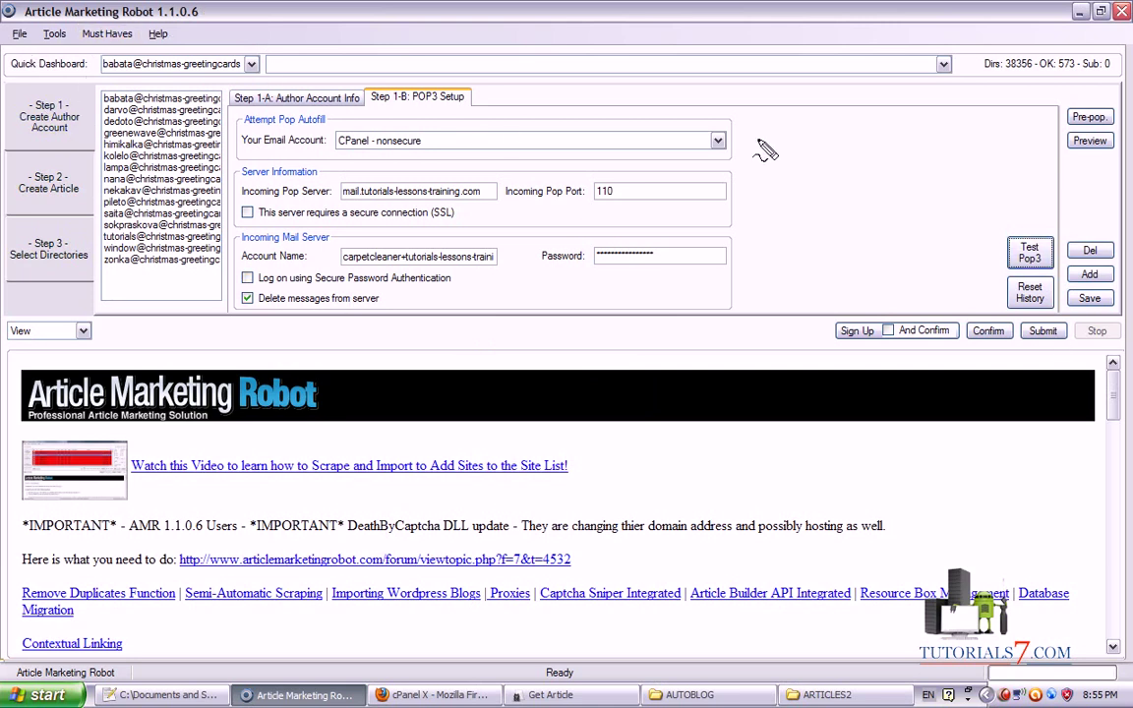
Save the new author account so it appears in the accounts list
mouse_move(708, 108)
left_mouse_down()
mouse_move(1072, 275)
mouse_move(1085, 331)
mouse_move(1082, 313)
left_mouse_up()
key("Escape")
left_click(1089, 298)
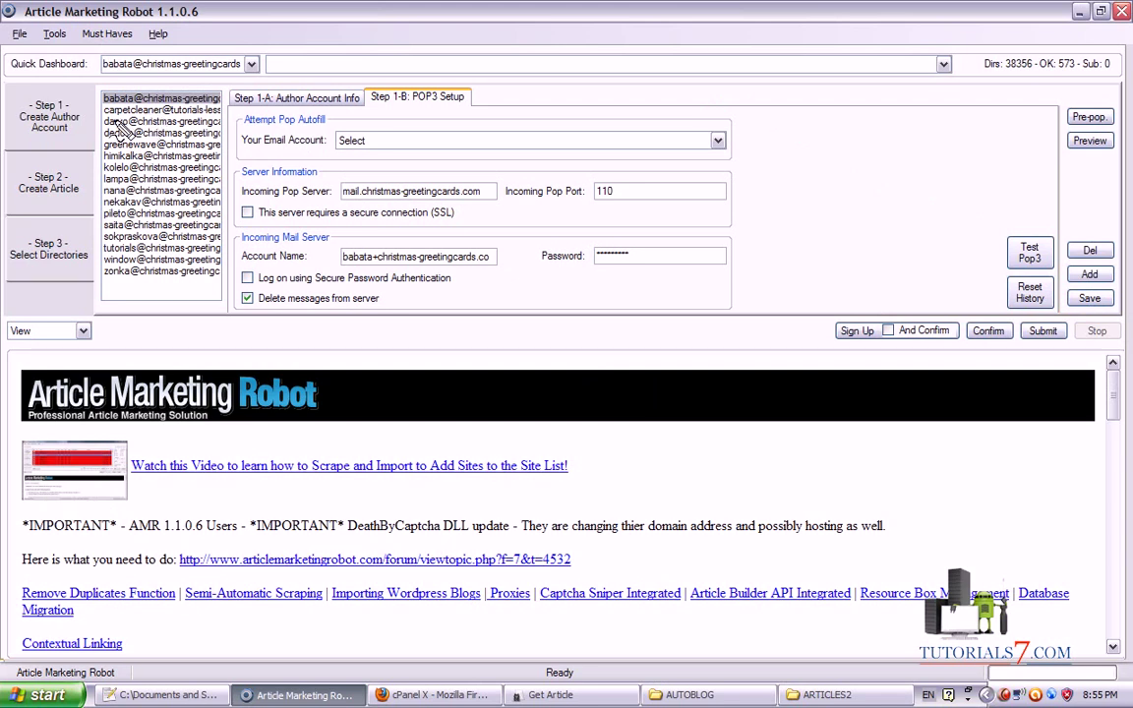
mouse_move(94, 117)
left_mouse_down()
mouse_move(240, 122)
mouse_move(181, 99)
mouse_move(91, 100)
mouse_move(94, 118)
left_mouse_up()
mouse_move(90, 203)
left_mouse_down()
mouse_move(18, 213)
mouse_move(143, 234)
mouse_move(99, 194)
left_mouse_up()
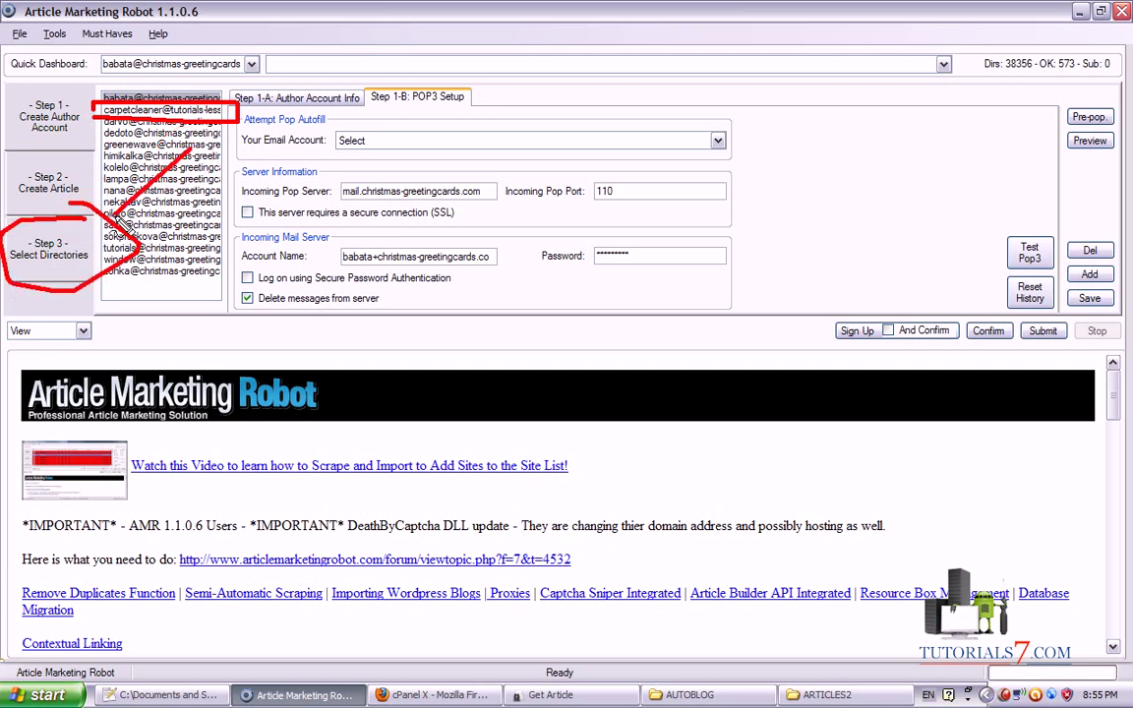
Open the directory selection page and uncheck Fail in the Submitted filter
left_click(46, 253)
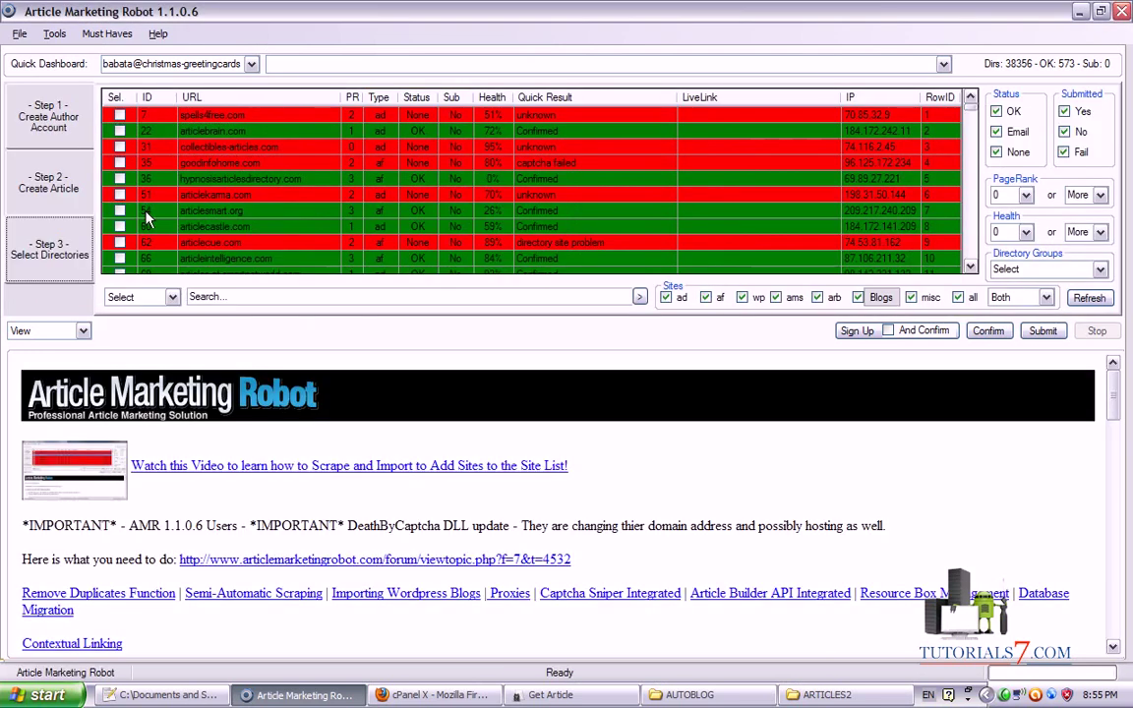
left_click(1063, 155)
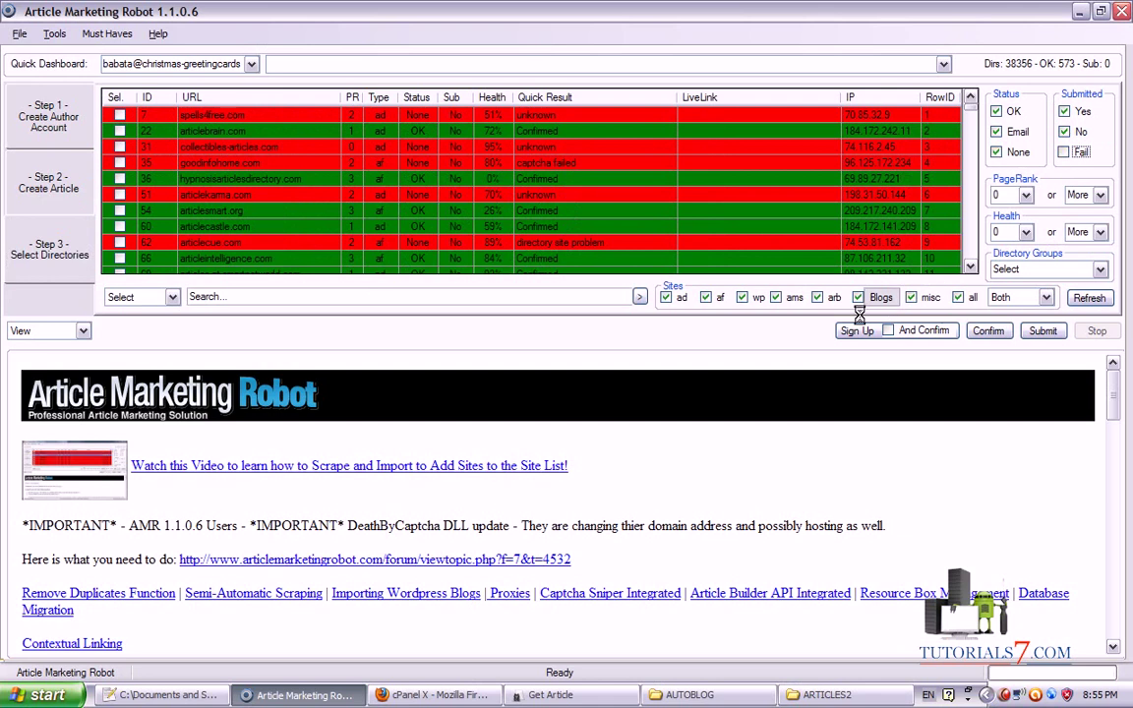
mouse_move(824, 315)
left_mouse_down()
mouse_move(829, 352)
mouse_move(967, 360)
mouse_move(968, 317)
mouse_move(826, 317)
left_mouse_up()
mouse_move(821, 587)
left_mouse_down()
mouse_move(870, 369)
mouse_move(858, 364)
mouse_move(866, 344)
mouse_move(878, 362)
mouse_move(866, 366)
left_mouse_up()
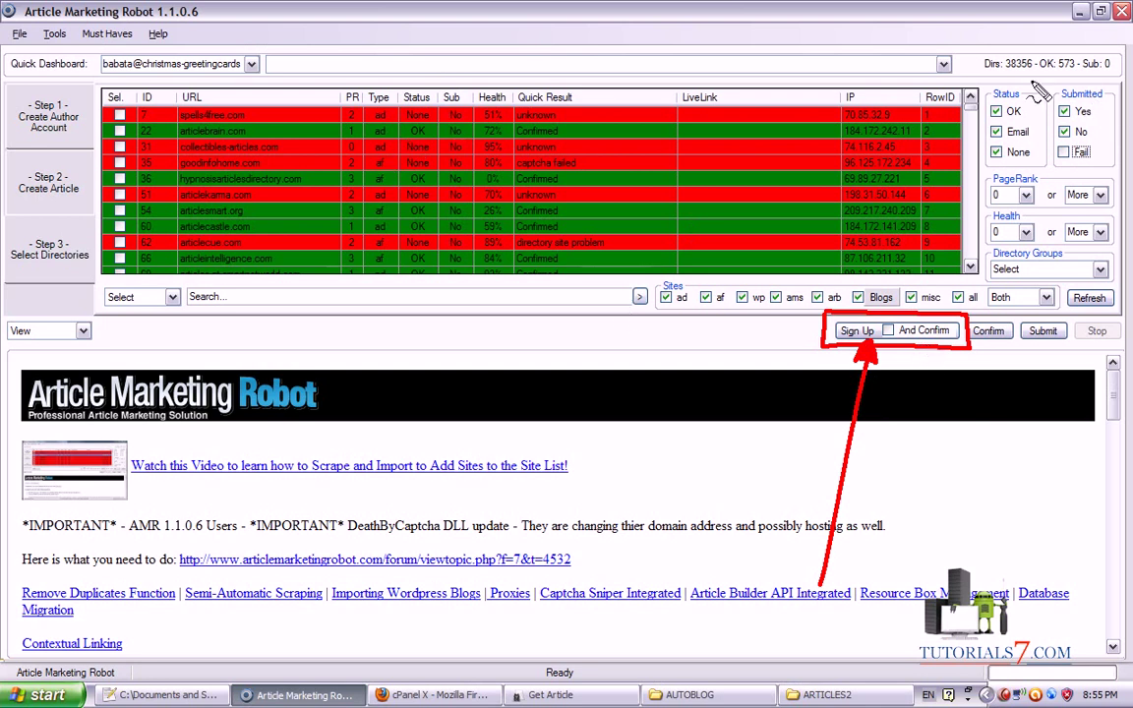
left_click_drag(1002, 71, 1040, 76)
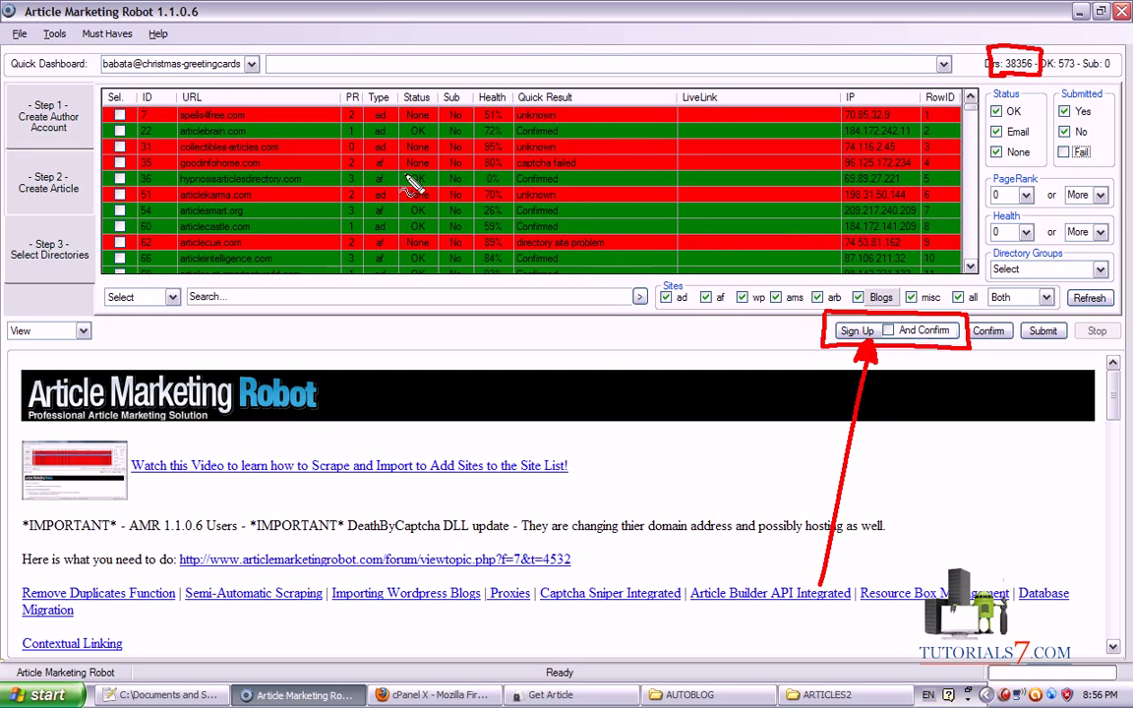
Tick And Confirm beside Sign Up so new accounts are confirmed automatically
left_click(857, 330)
left_click(888, 331)
mouse_move(970, 39)
left_mouse_down()
mouse_move(1041, 87)
mouse_move(992, 44)
mouse_move(973, 43)
left_mouse_up()
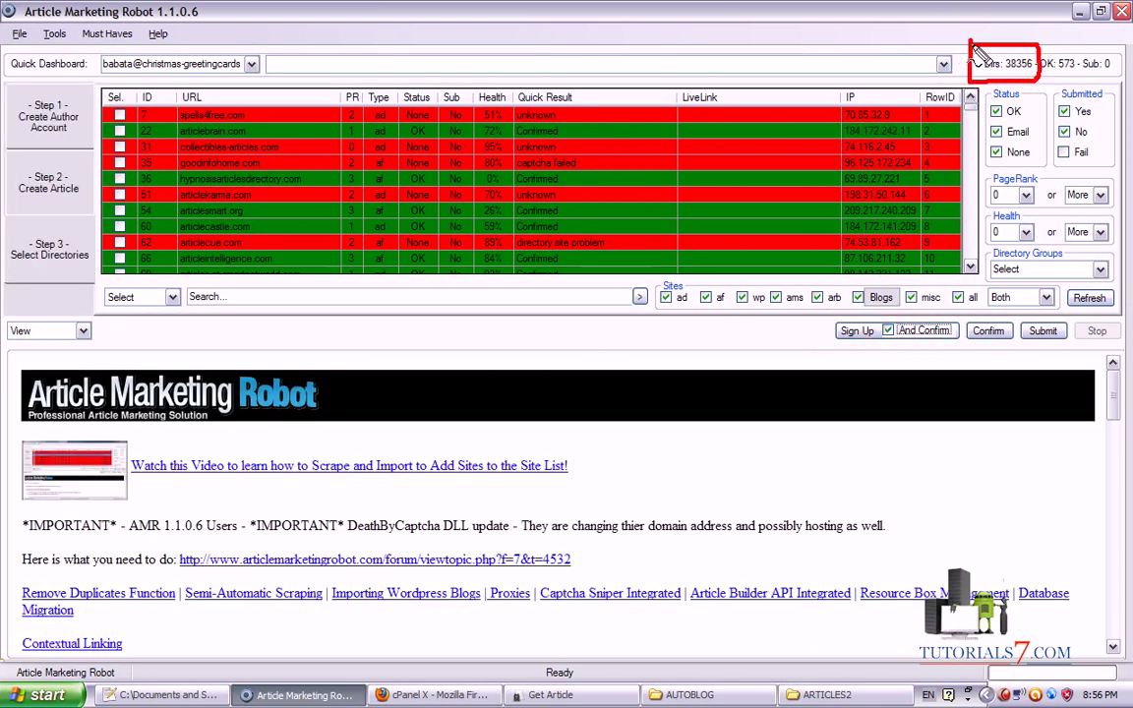
mouse_move(598, 516)
left_mouse_down()
mouse_move(969, 86)
mouse_move(949, 99)
mouse_move(974, 87)
left_mouse_up()
mouse_move(673, 28)
left_mouse_down()
mouse_move(726, 48)
mouse_move(733, 69)
left_mouse_up()
mouse_move(753, 28)
left_mouse_down()
mouse_move(797, 63)
mouse_move(791, 74)
left_mouse_up()
mouse_move(802, 17)
left_mouse_down()
mouse_move(642, 34)
mouse_move(777, 98)
mouse_move(798, 16)
left_mouse_up()
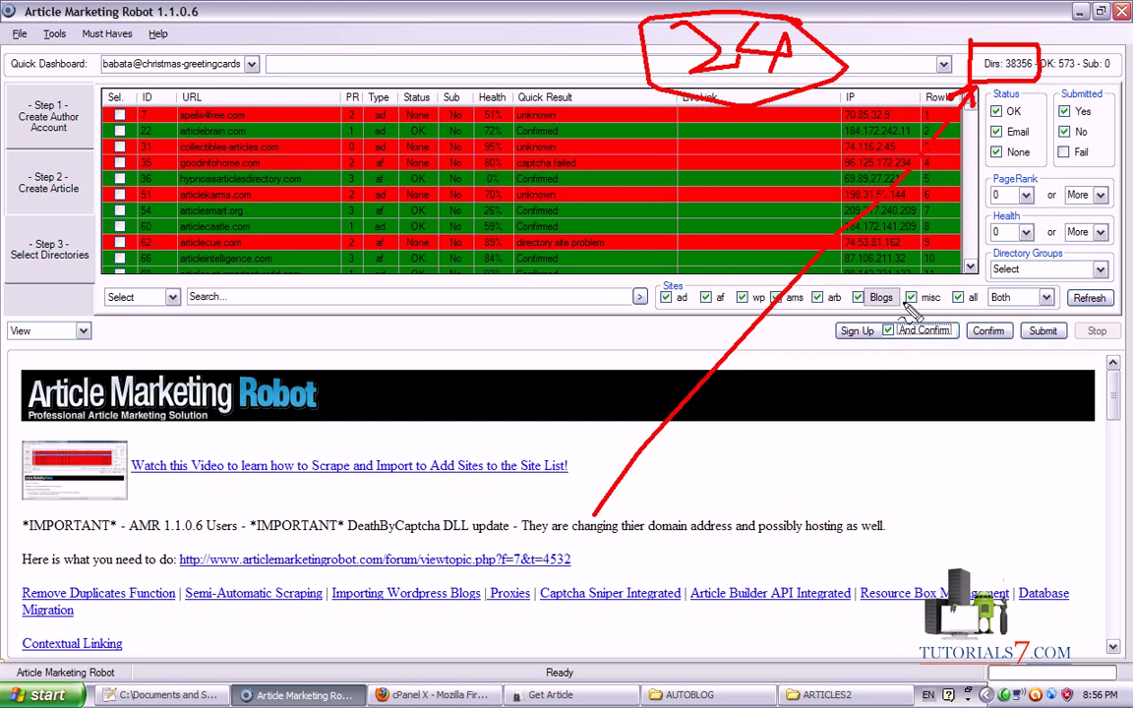
key("Escape")
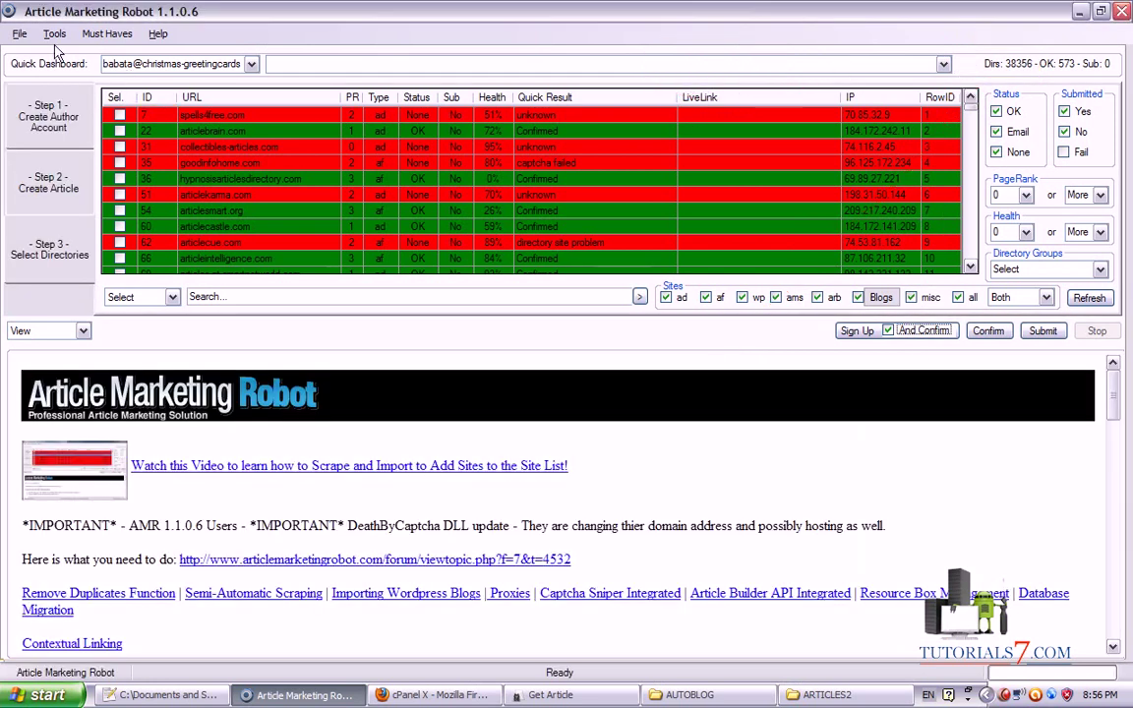
left_click(53, 35)
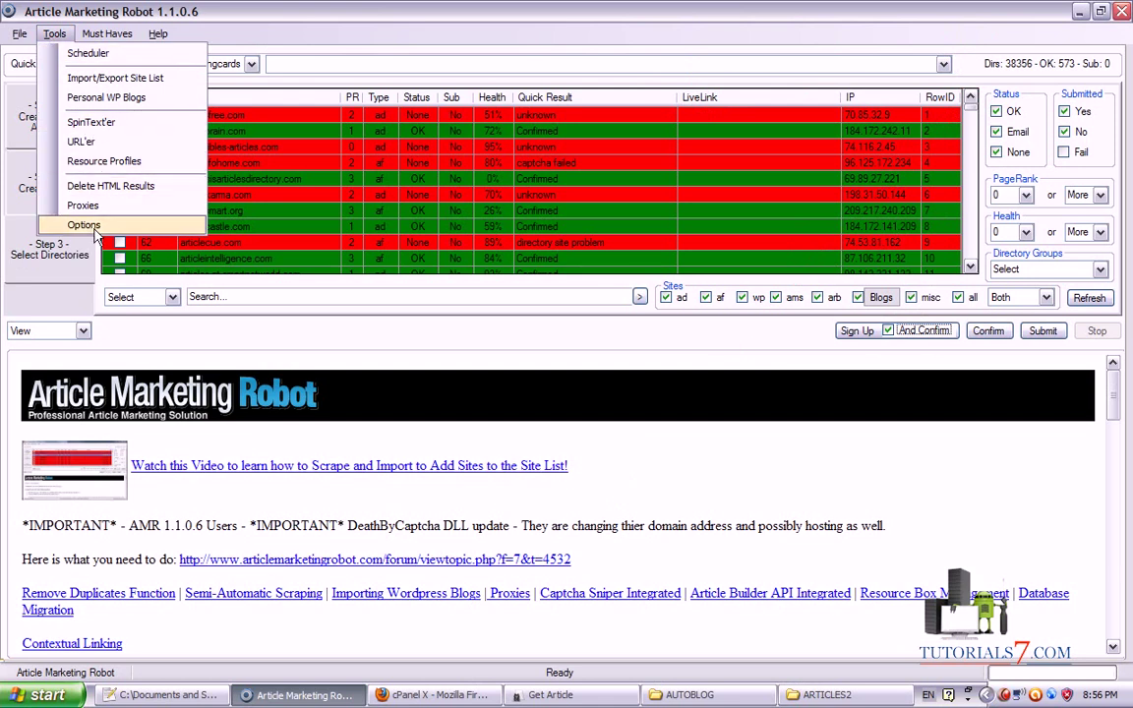
left_click(90, 224)
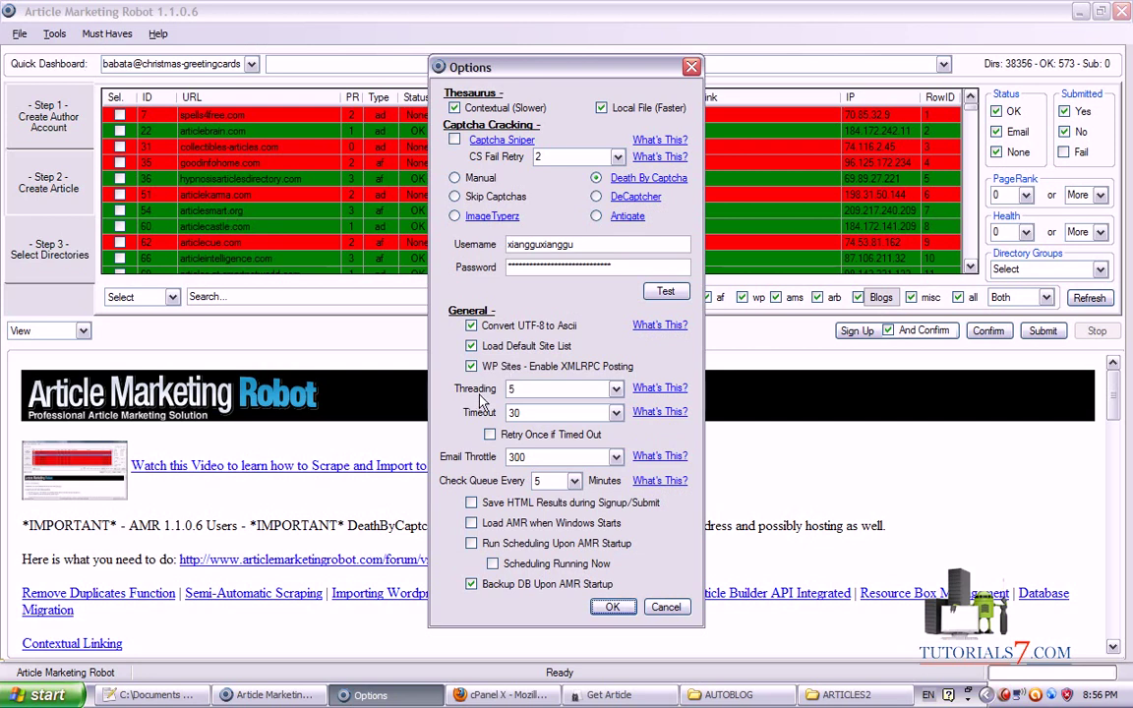
mouse_move(454, 396)
left_mouse_down()
mouse_move(693, 408)
mouse_move(610, 365)
mouse_move(463, 378)
mouse_move(629, 403)
mouse_move(698, 378)
left_mouse_up()
left_click(615, 388)
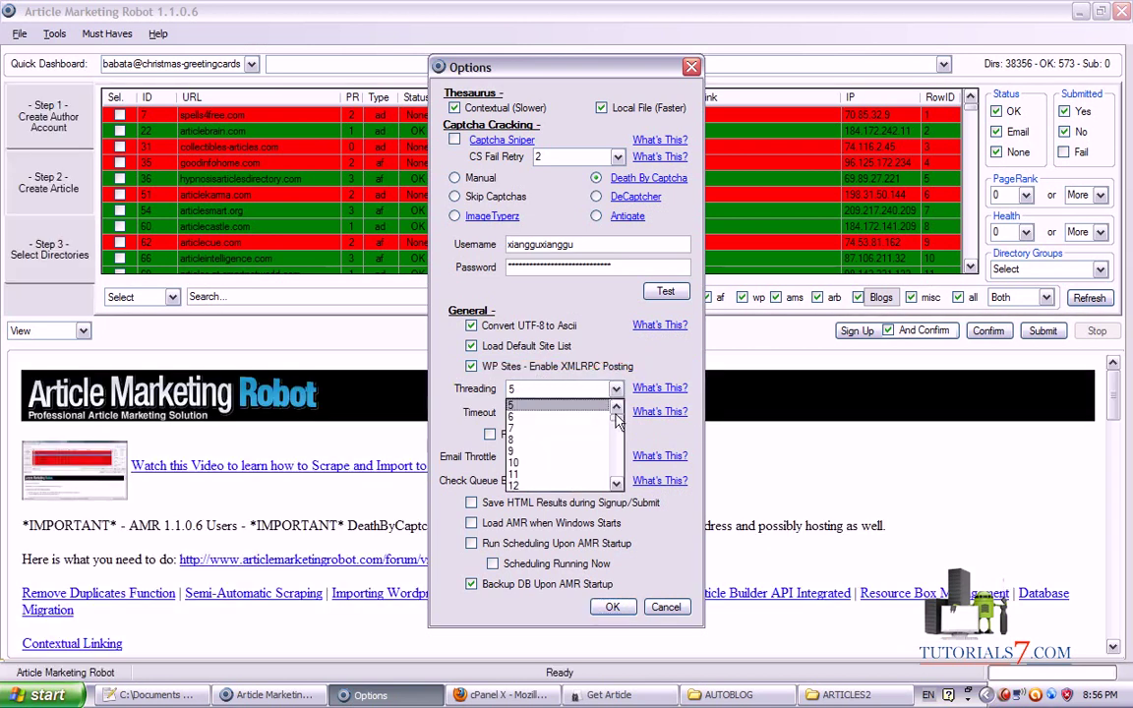
left_click_drag(617, 420, 618, 487)
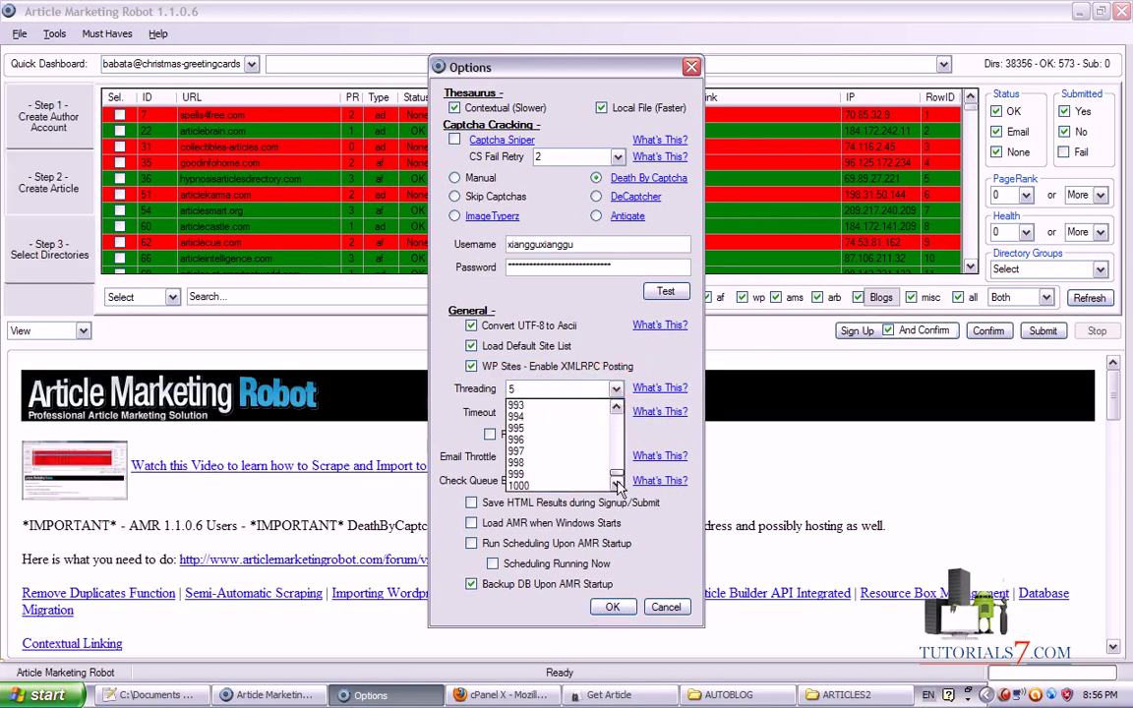
mouse_move(539, 480)
left_mouse_down()
mouse_move(511, 483)
mouse_move(545, 491)
left_mouse_up()
left_click(544, 486)
left_click(614, 388)
left_click_drag(616, 479, 616, 413)
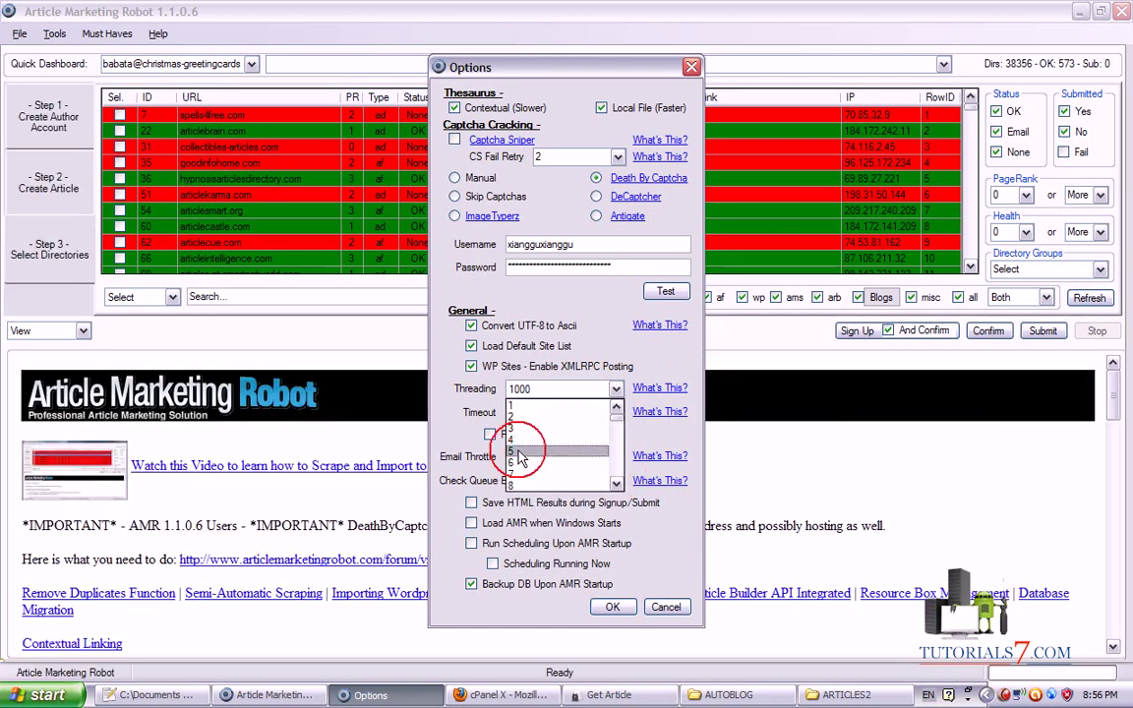
left_click(521, 453)
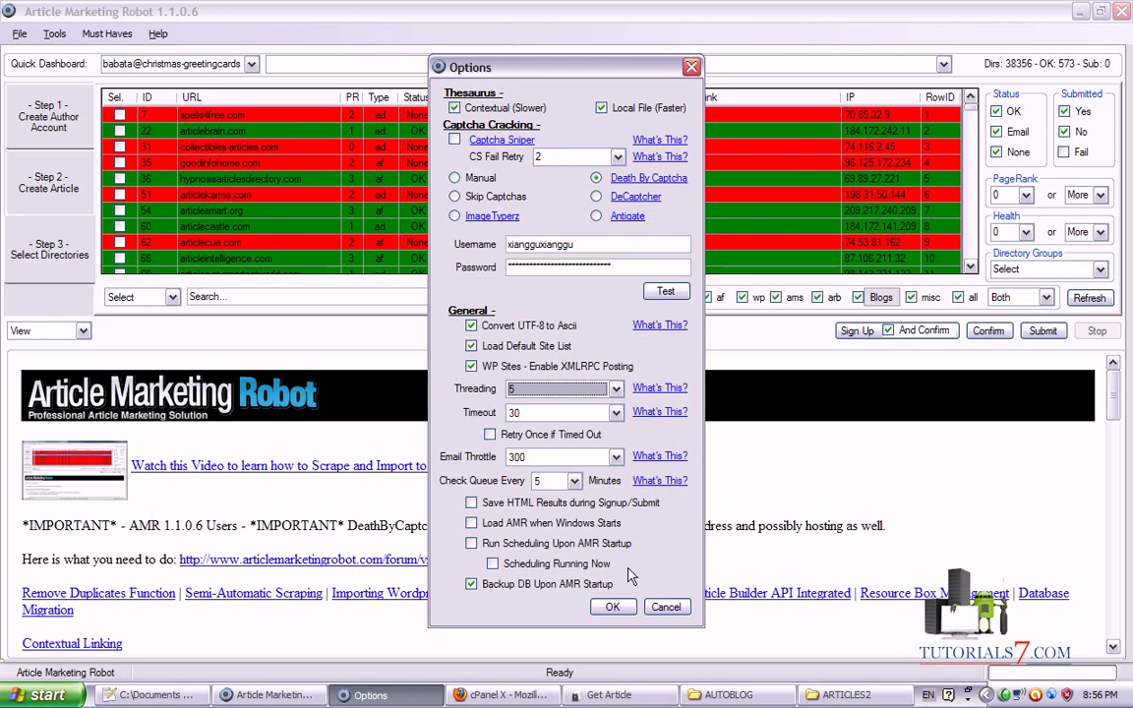
left_click(618, 607)
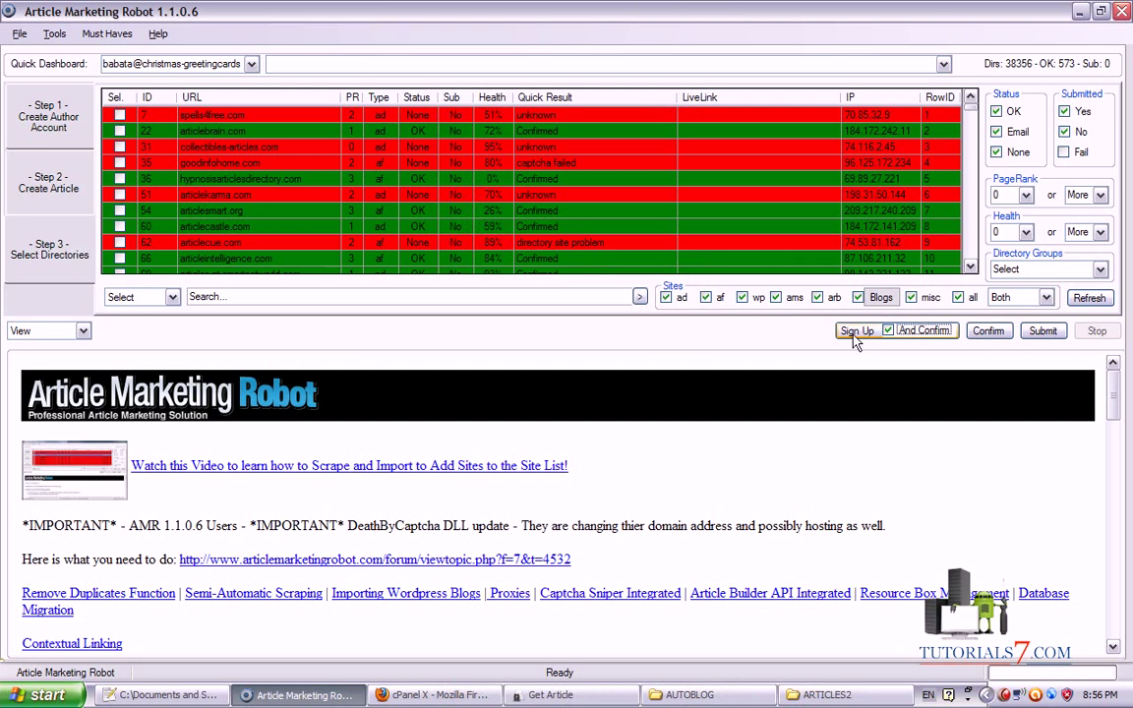
Choose All from the Select dropdown below the grid to check all 38356 directories
left_click(675, 639)
left_click_drag(676, 637, 860, 408)
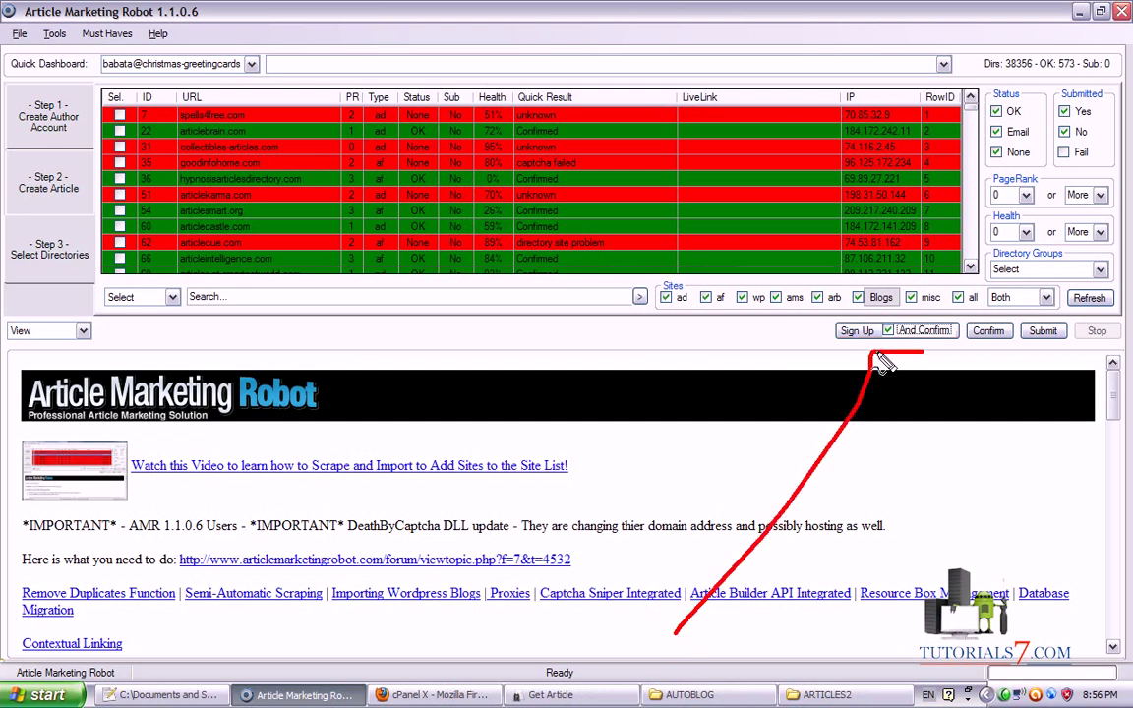
mouse_move(935, 364)
left_mouse_down()
mouse_move(915, 303)
mouse_move(797, 334)
mouse_move(866, 359)
left_mouse_up()
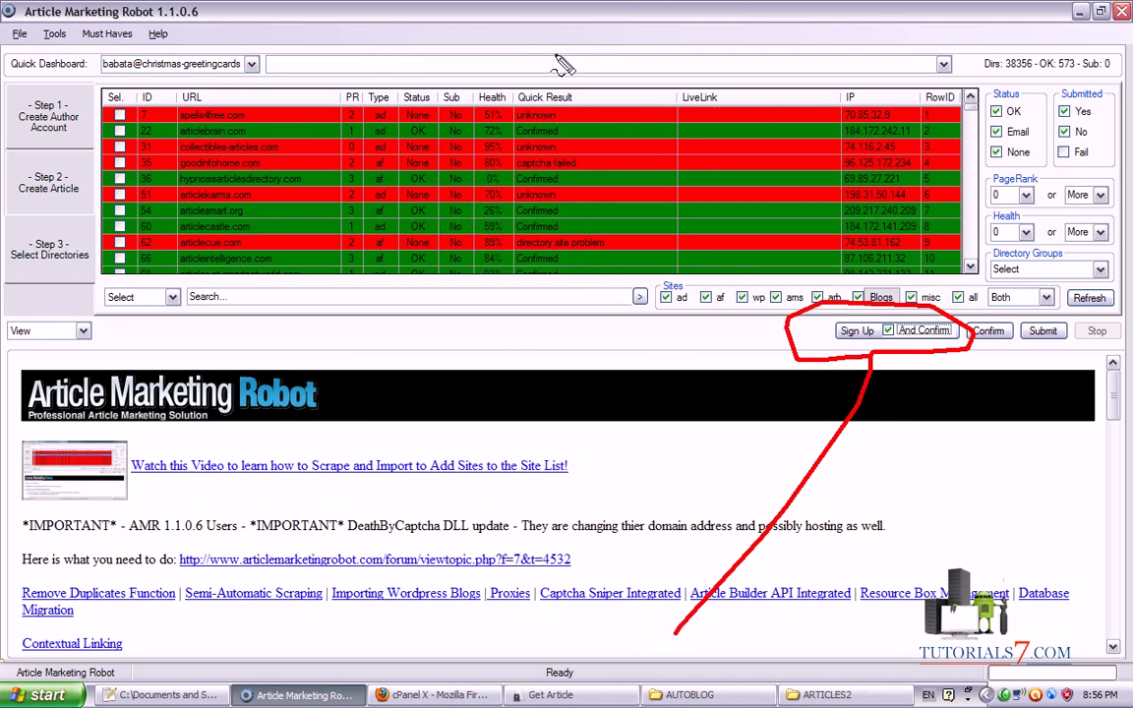
left_click(172, 297)
left_click(154, 323)
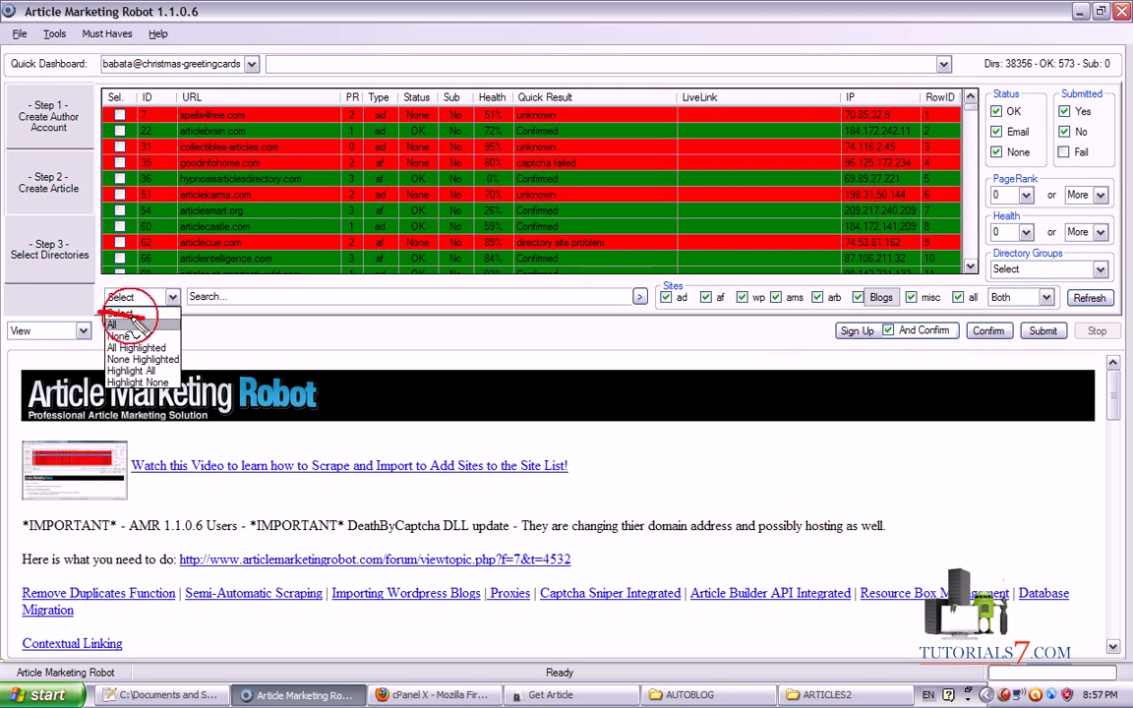
left_click(172, 297)
left_click(139, 323)
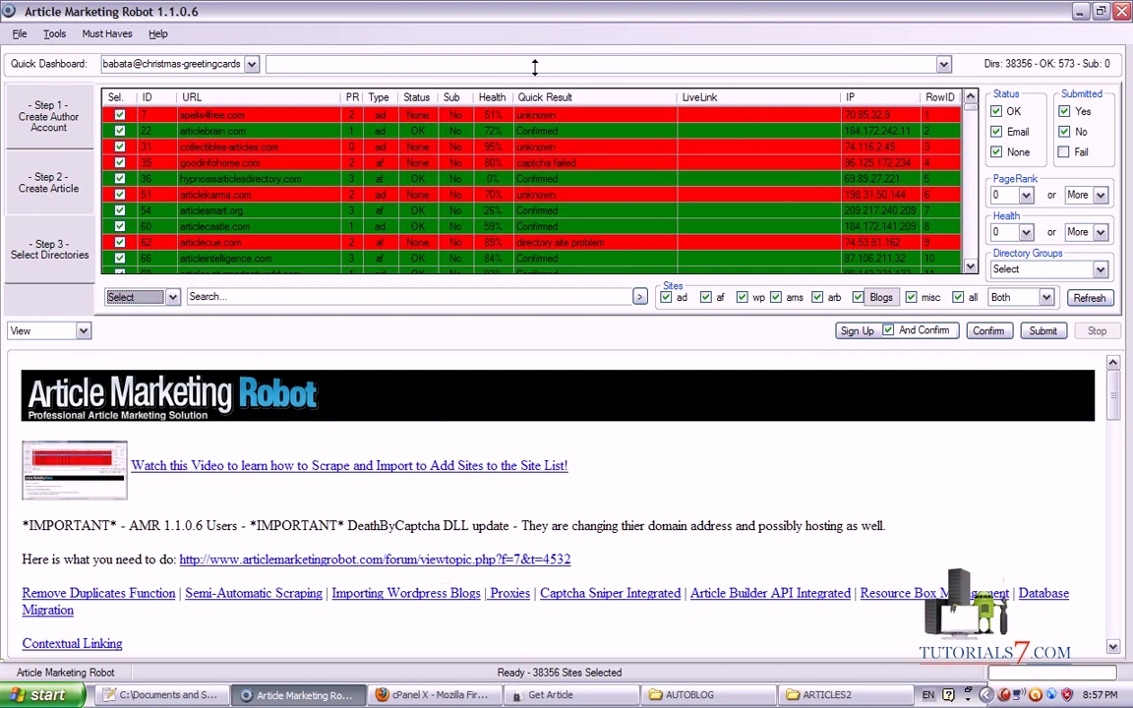
mouse_move(489, 657)
left_mouse_down()
mouse_move(498, 295)
mouse_move(477, 331)
mouse_move(489, 309)
mouse_move(499, 325)
left_mouse_up()
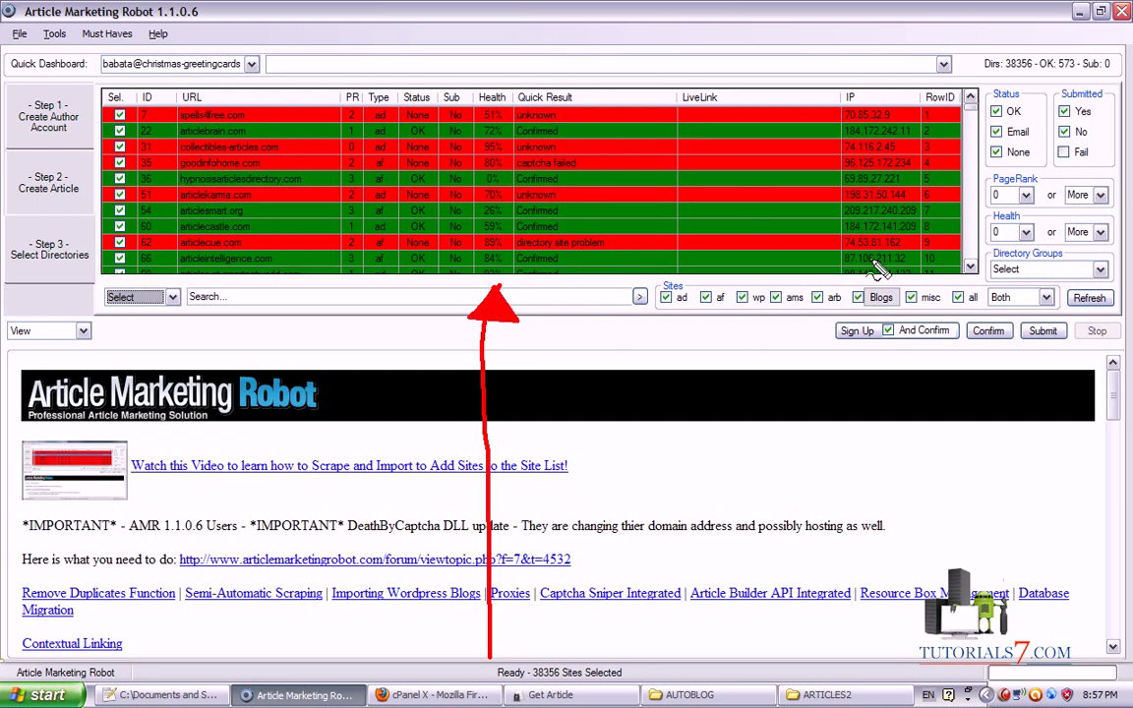
mouse_move(489, 654)
left_mouse_down()
mouse_move(872, 599)
mouse_move(888, 340)
mouse_move(895, 346)
mouse_move(877, 352)
left_mouse_up()
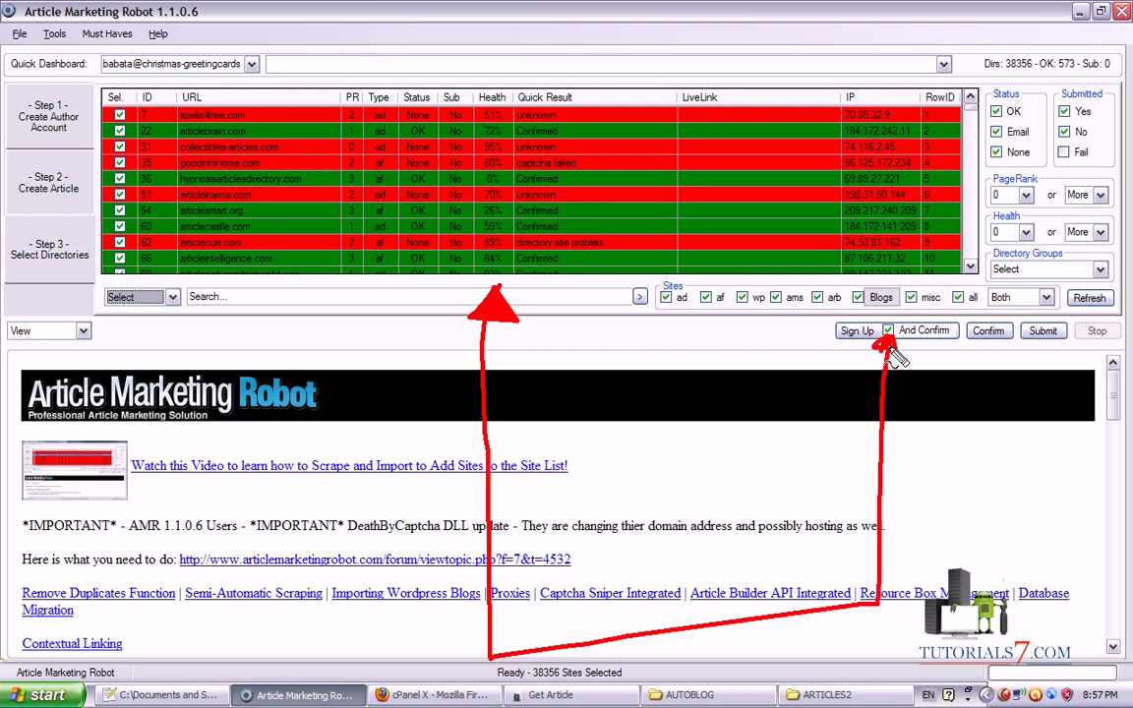
key("Escape")
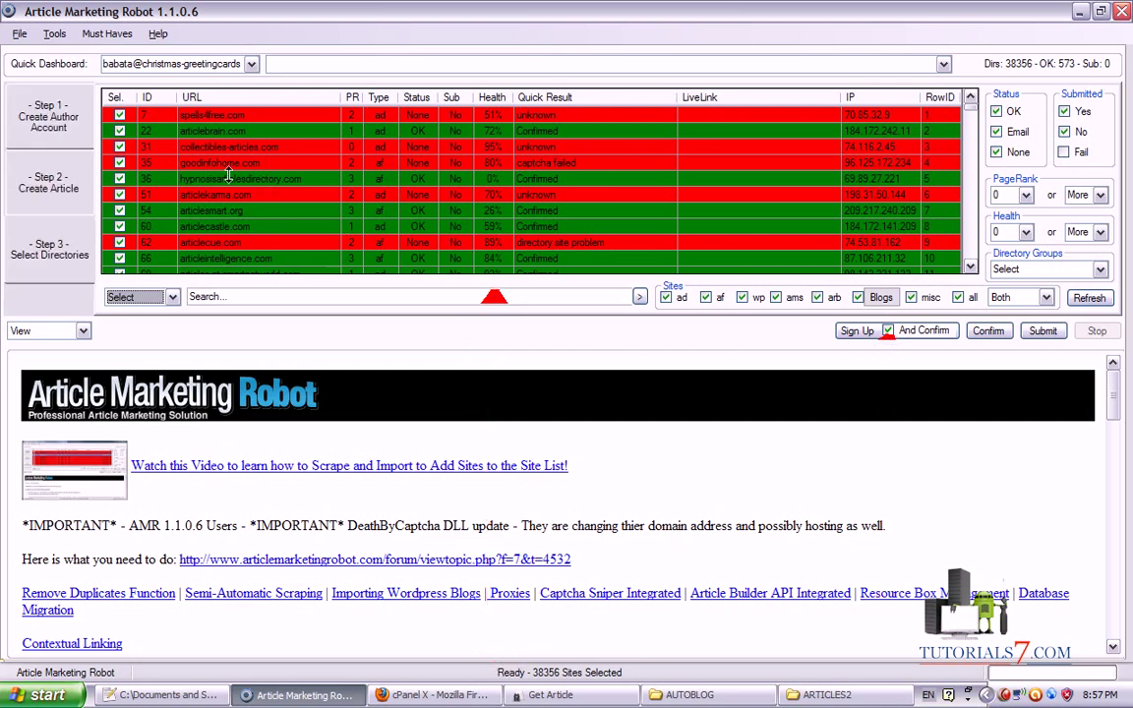
left_click(46, 196)
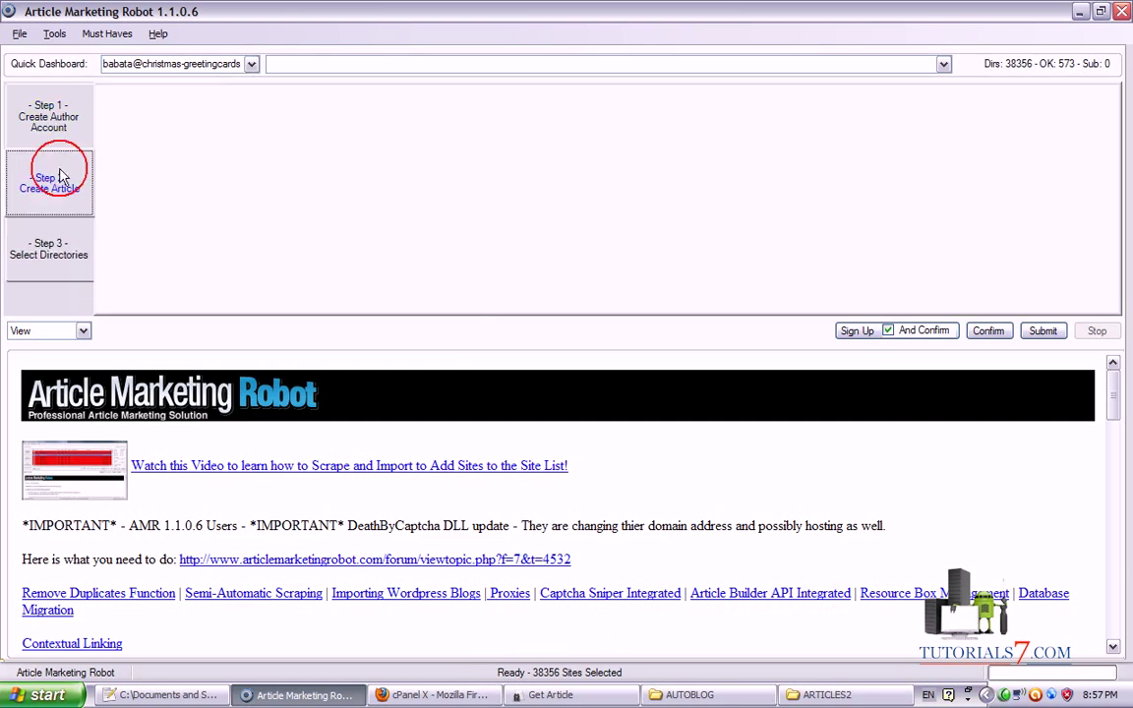
left_click(49, 116)
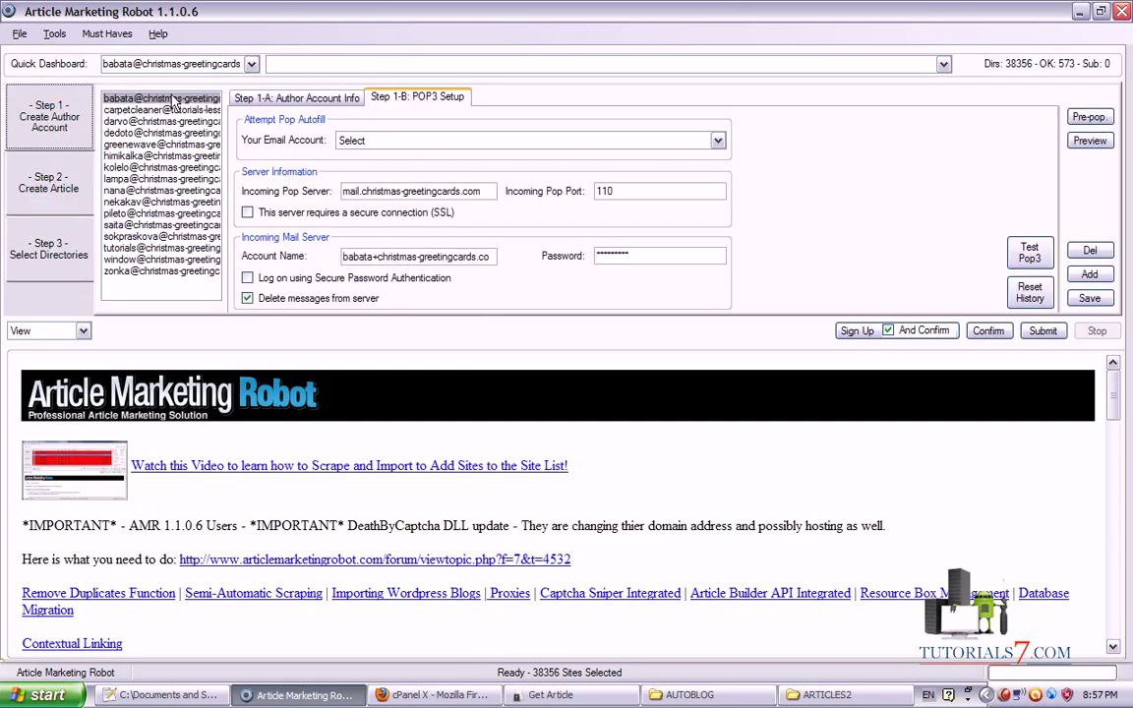
left_click_drag(157, 394, 165, 110)
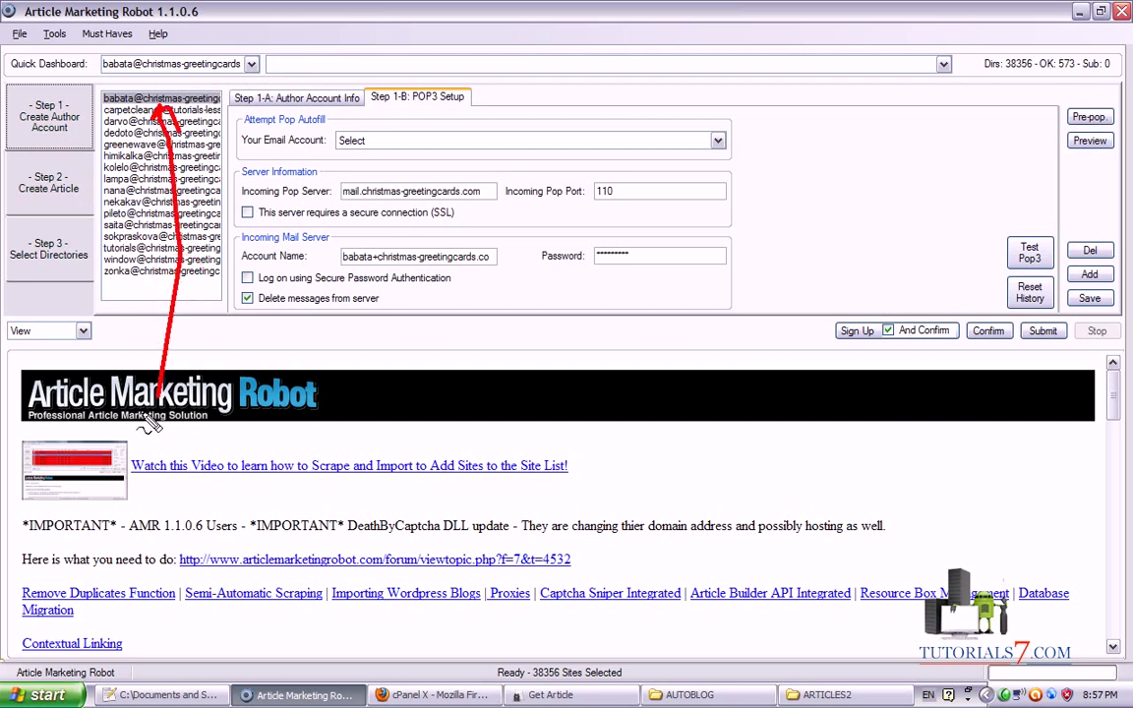
mouse_move(157, 393)
left_mouse_down()
mouse_move(67, 369)
mouse_move(45, 229)
mouse_move(67, 224)
left_mouse_up()
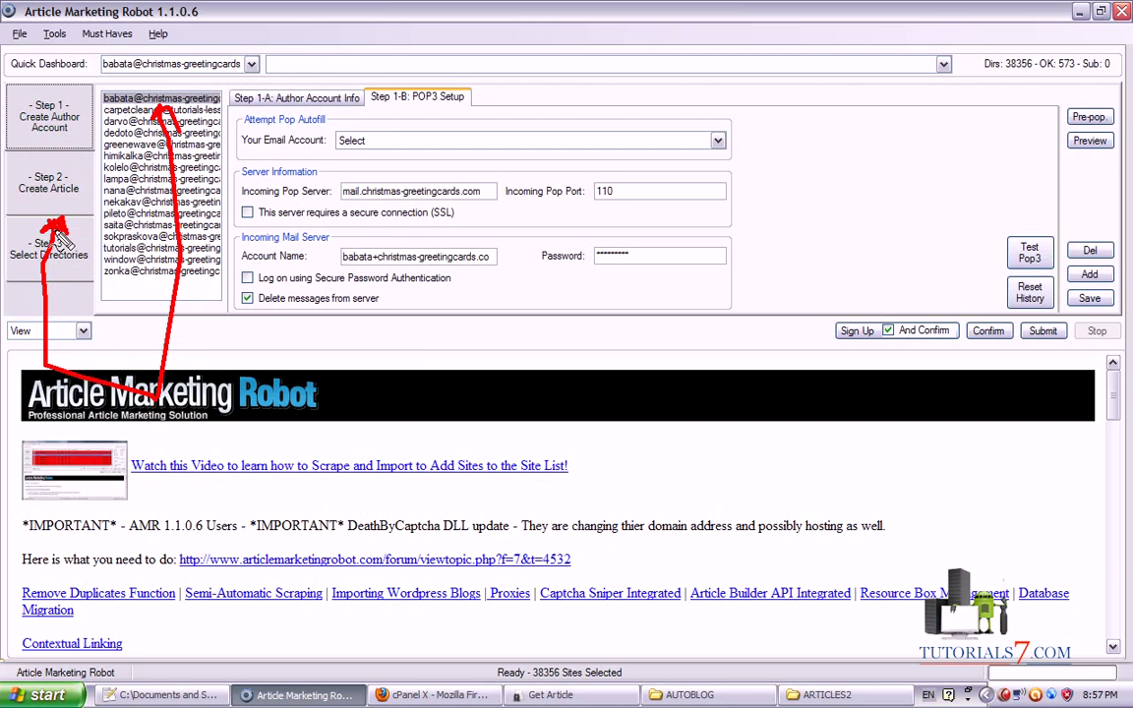
key("Escape")
left_click(39, 193)
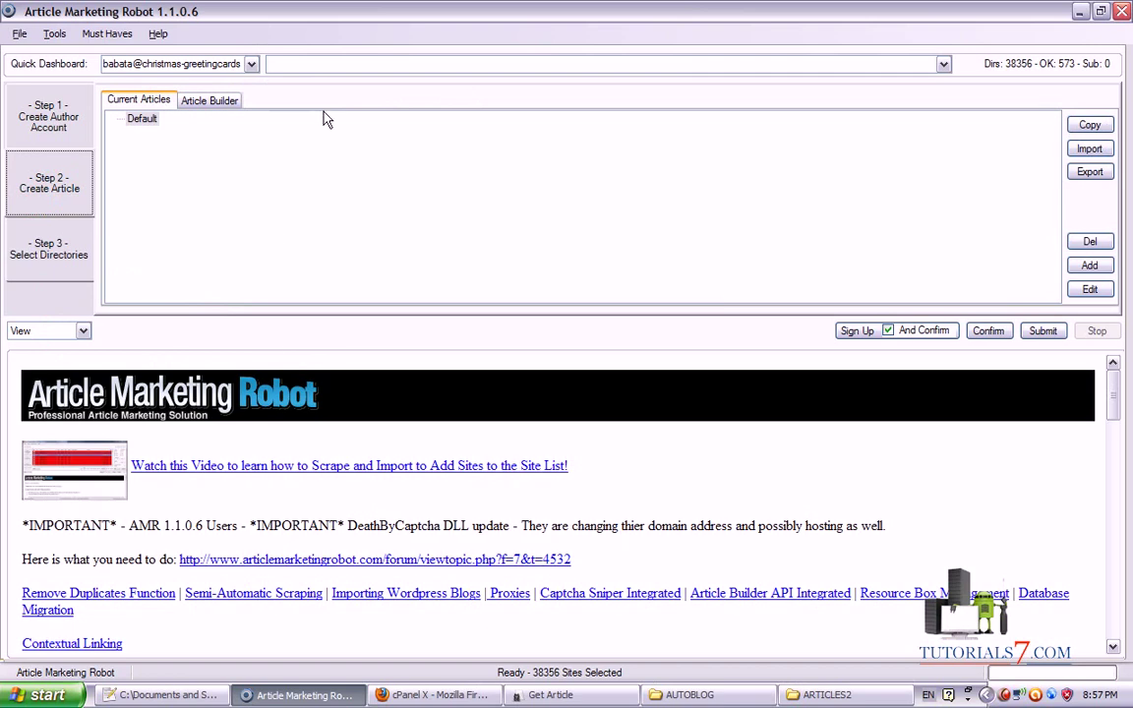
mouse_move(249, 306)
left_mouse_down()
mouse_move(332, 182)
mouse_move(367, 287)
left_mouse_up()
left_click_drag(257, 228, 389, 225)
mouse_move(435, 285)
left_mouse_down()
mouse_move(444, 162)
mouse_move(603, 210)
left_mouse_up()
left_click_drag(640, 156, 661, 323)
mouse_move(649, 157)
left_mouse_down()
mouse_move(678, 172)
mouse_move(731, 258)
left_mouse_up()
mouse_move(881, 125)
left_mouse_down()
mouse_move(844, 206)
mouse_move(905, 203)
mouse_move(902, 267)
left_mouse_up()
left_click_drag(953, 149, 950, 285)
left_click_drag(1014, 182, 948, 284)
left_click_drag(1031, 280, 983, 228)
mouse_move(1044, 160)
left_mouse_down()
mouse_move(784, 202)
mouse_move(1130, 246)
mouse_move(1025, 157)
left_mouse_up()
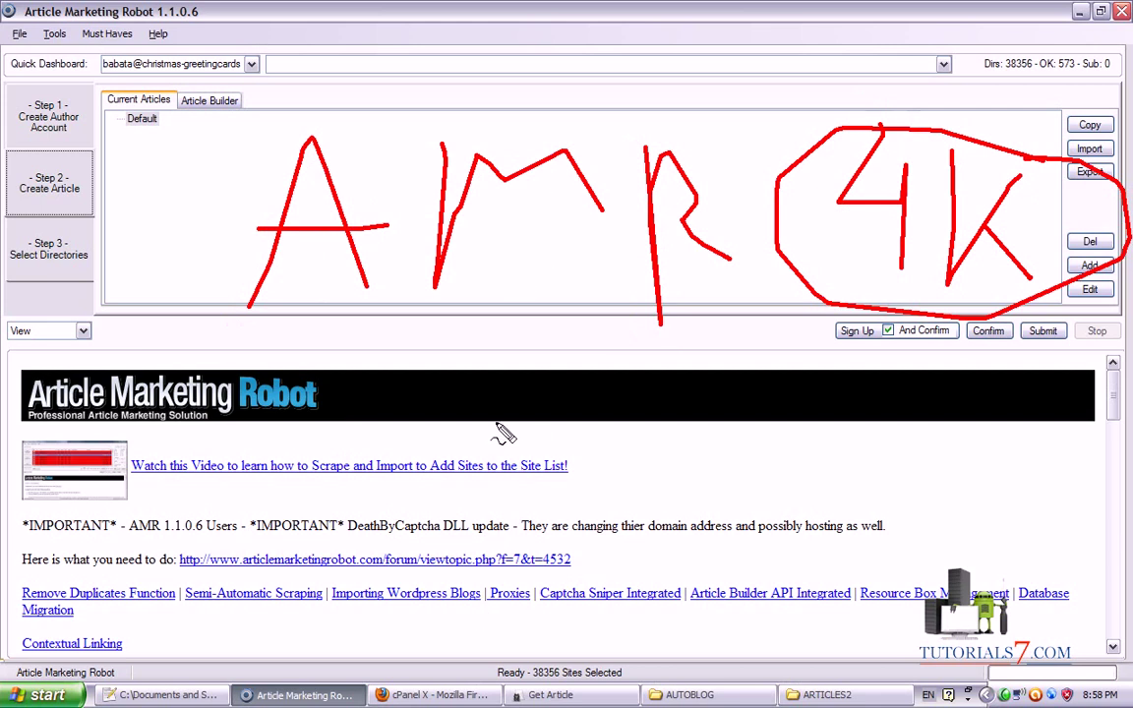
key("Escape")
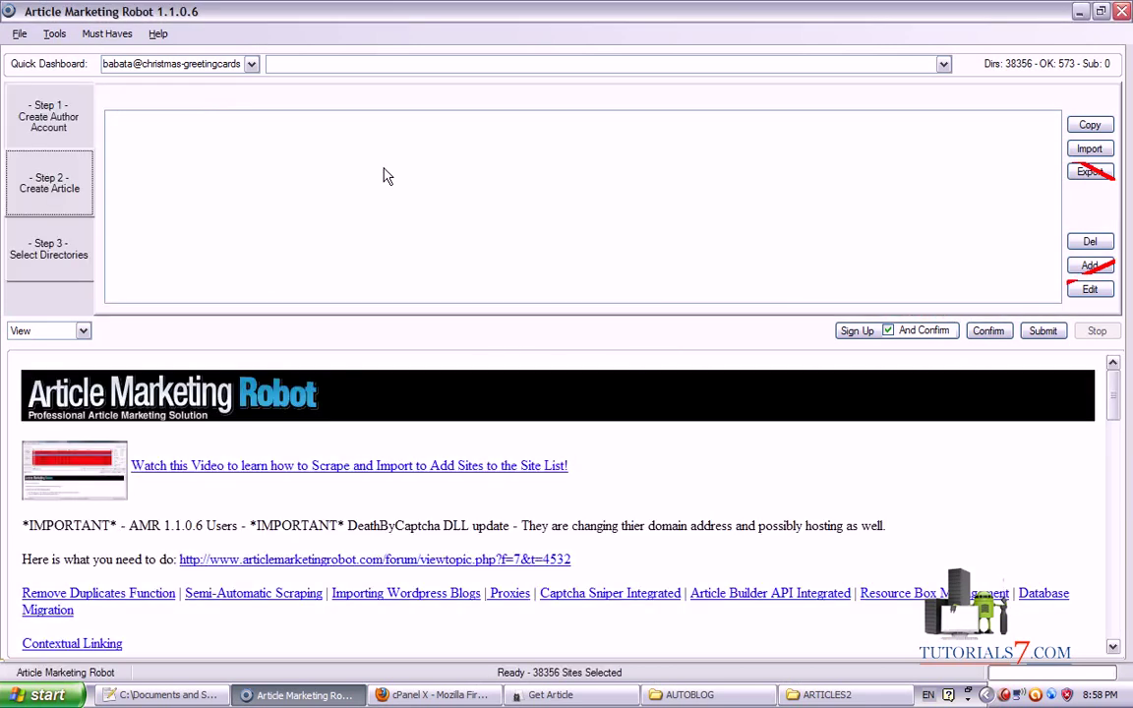
Show the desktop and point out the articles_directories.amrx file
key("super+d")
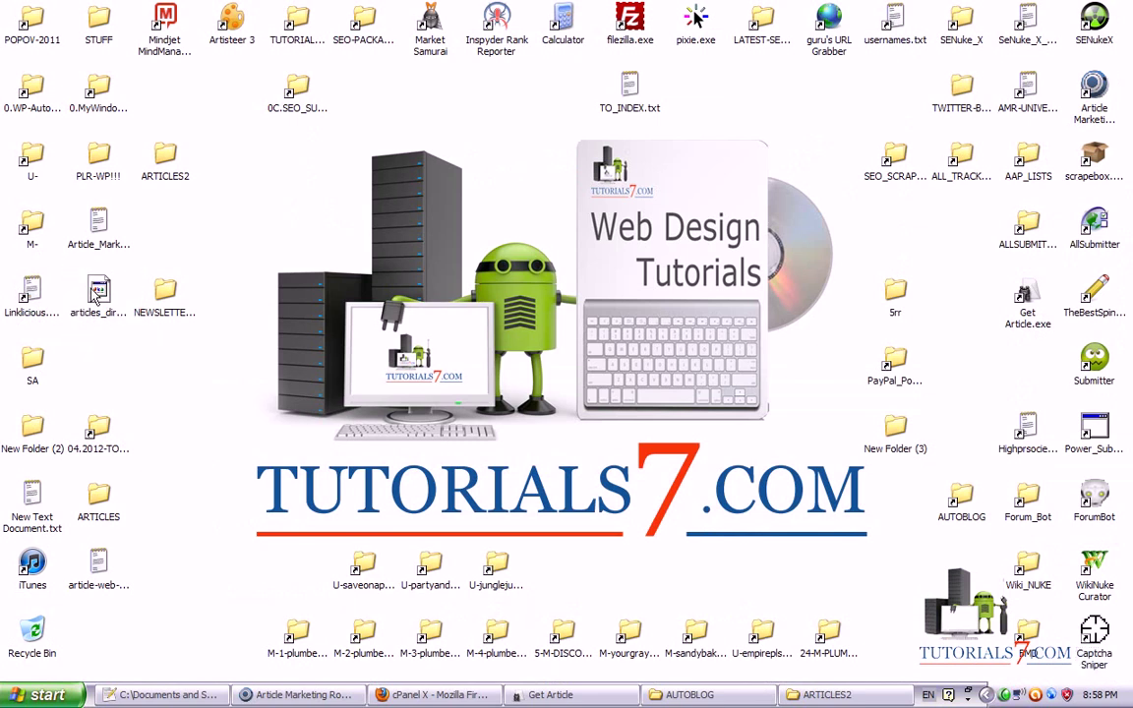
left_click(91, 290)
mouse_move(187, 472)
left_mouse_down()
mouse_move(182, 400)
mouse_move(119, 324)
mouse_move(139, 329)
mouse_move(143, 350)
left_mouse_up()
mouse_move(225, 287)
left_mouse_down()
mouse_move(201, 340)
mouse_move(250, 295)
mouse_move(236, 325)
mouse_move(365, 346)
mouse_move(359, 333)
left_mouse_up()
mouse_move(421, 293)
left_mouse_down()
mouse_move(221, 258)
mouse_move(103, 369)
mouse_move(403, 320)
left_mouse_up()
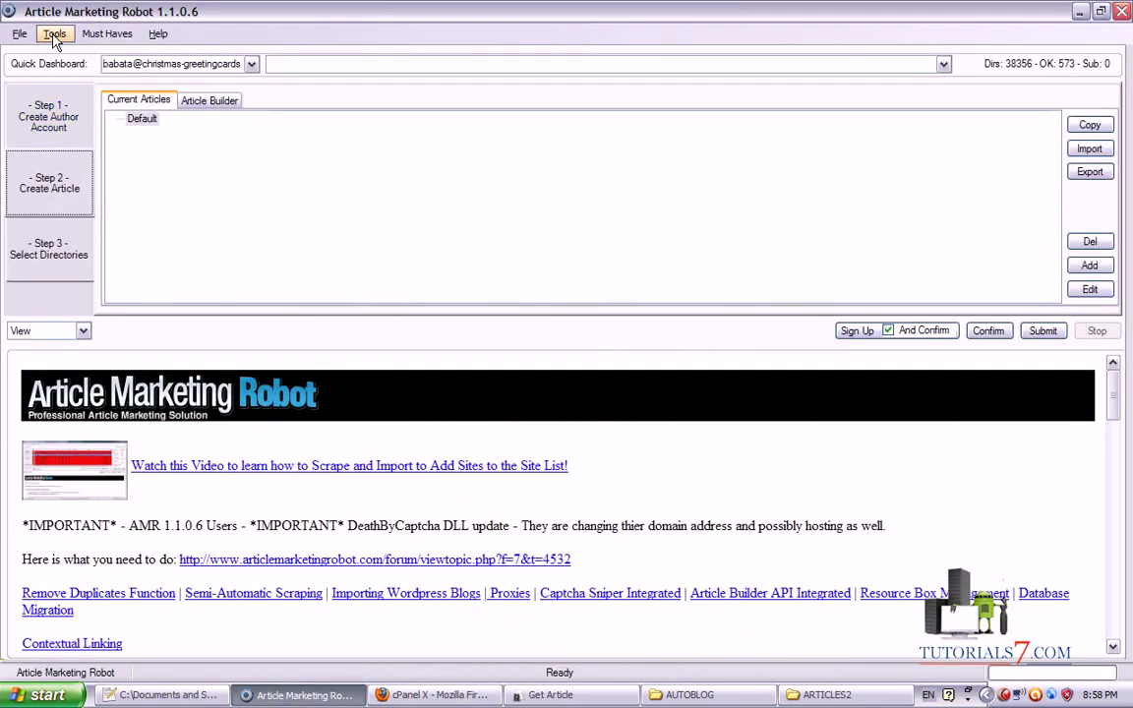
Back in AMR, choose Tools > Import/Export Site List
left_click(54, 37)
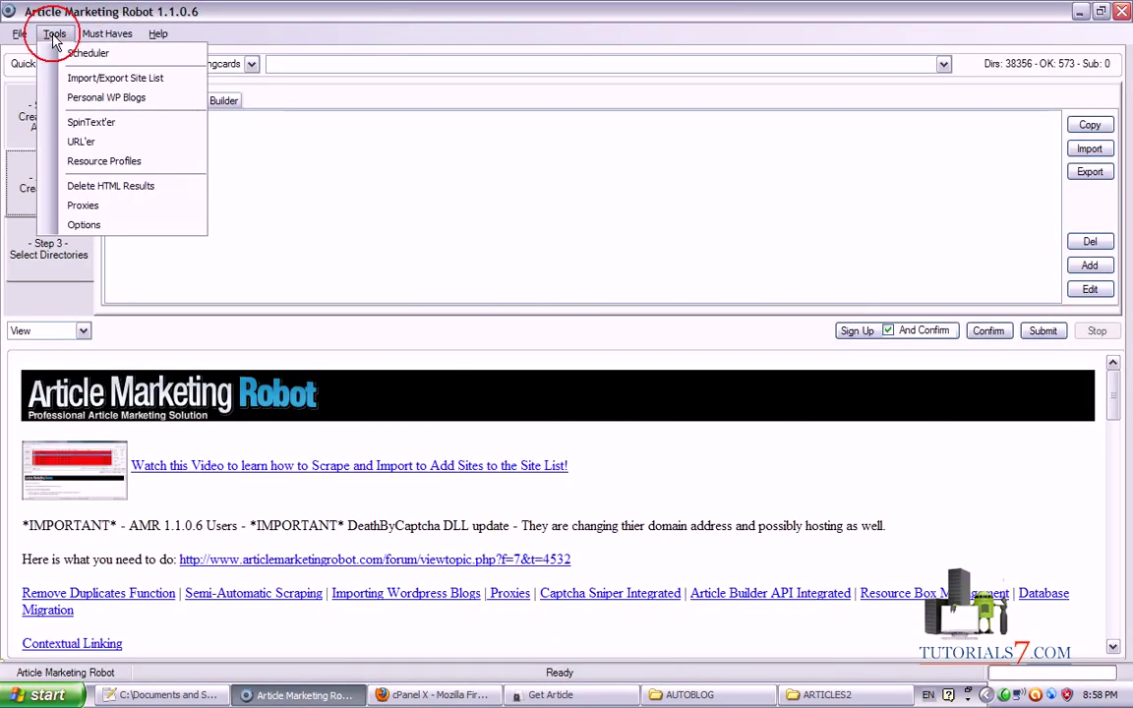
mouse_move(10, 35)
mouse_move(54, 37)
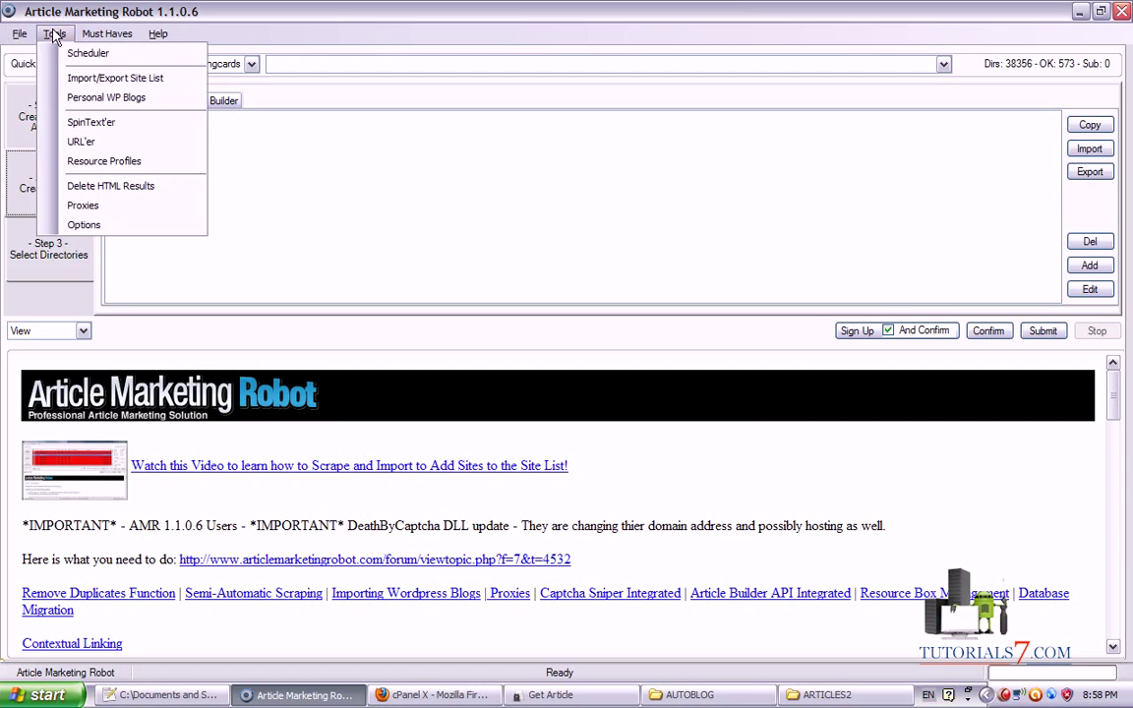
mouse_move(46, 75)
left_mouse_down()
mouse_move(46, 86)
mouse_move(113, 93)
mouse_move(189, 69)
mouse_move(98, 80)
left_mouse_up()
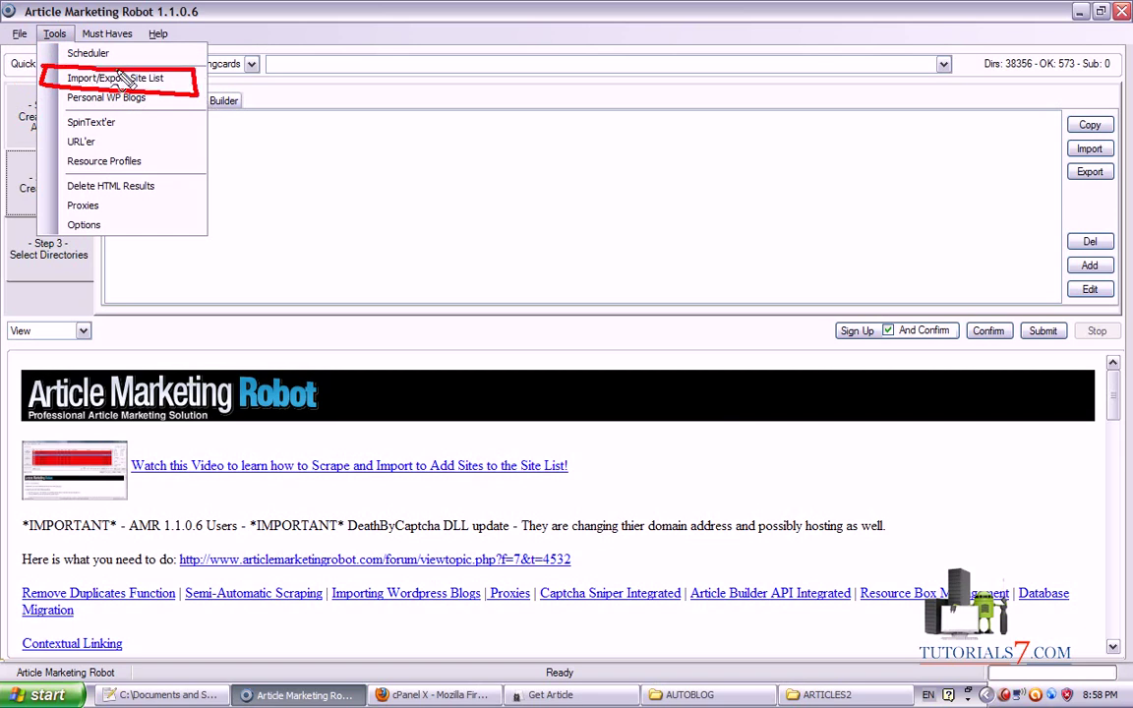
key("Escape")
left_click(55, 33)
left_click(90, 81)
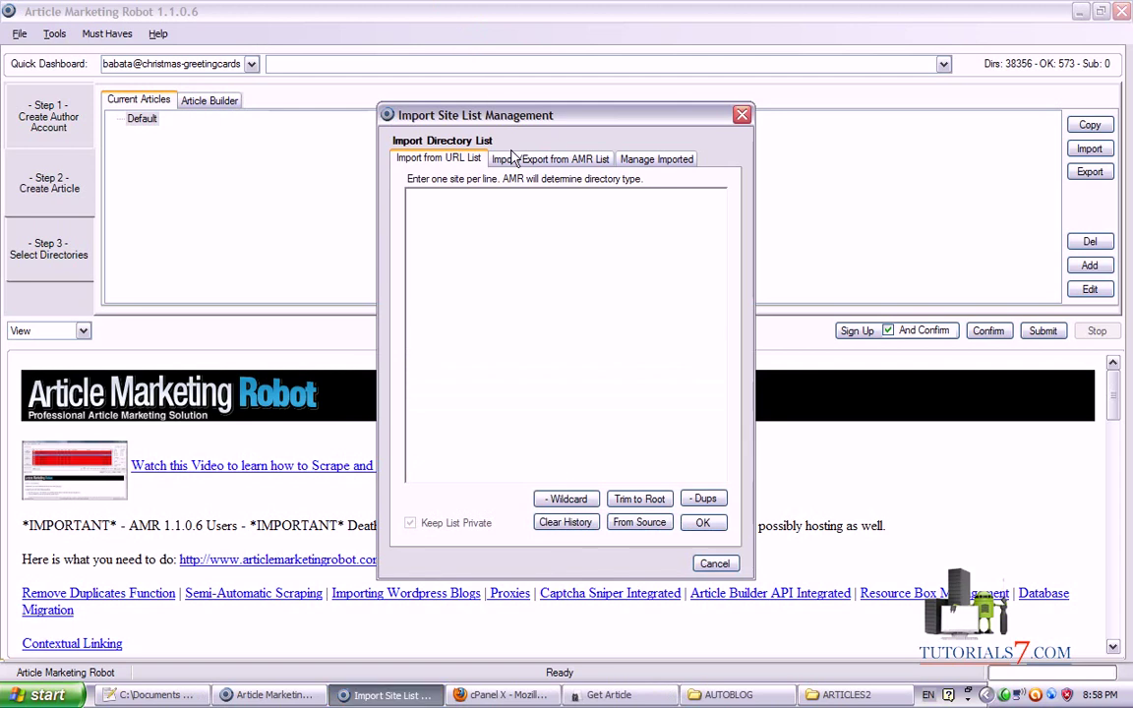
In the Import/Export from AMR List tab, browse to articles_directories.amrx on the Desktop, then cancel
left_click_drag(449, 120, 381, 120)
left_click(458, 157)
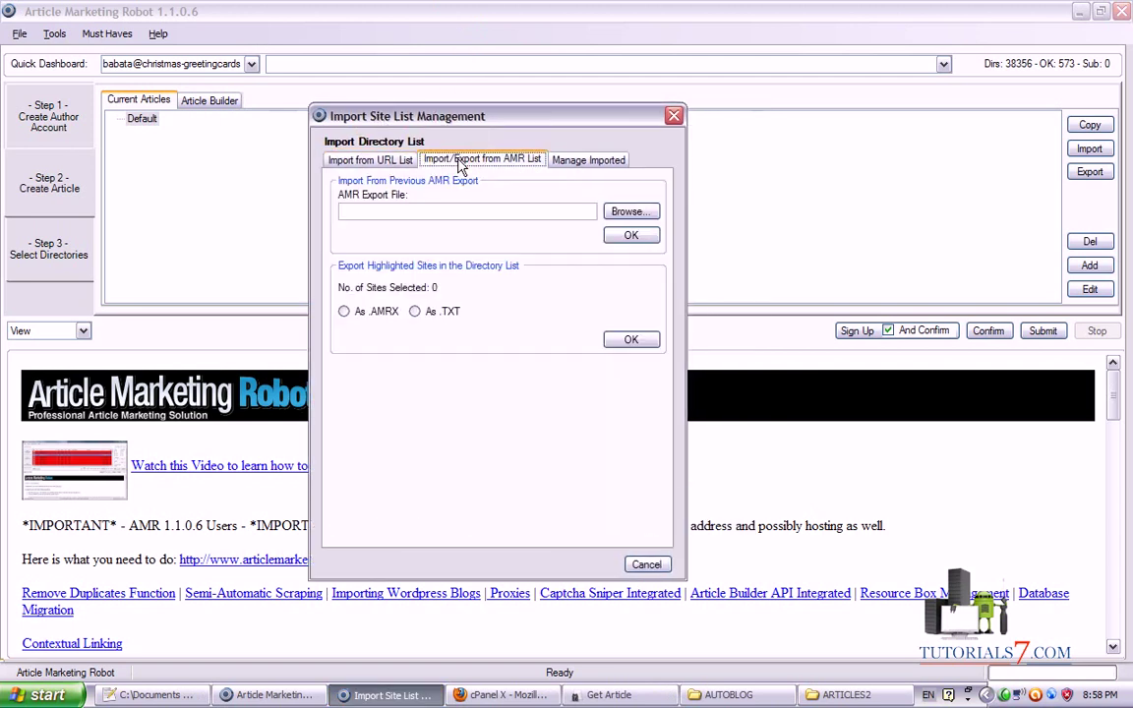
mouse_move(591, 193)
left_mouse_down()
mouse_move(638, 242)
mouse_move(587, 191)
left_mouse_up()
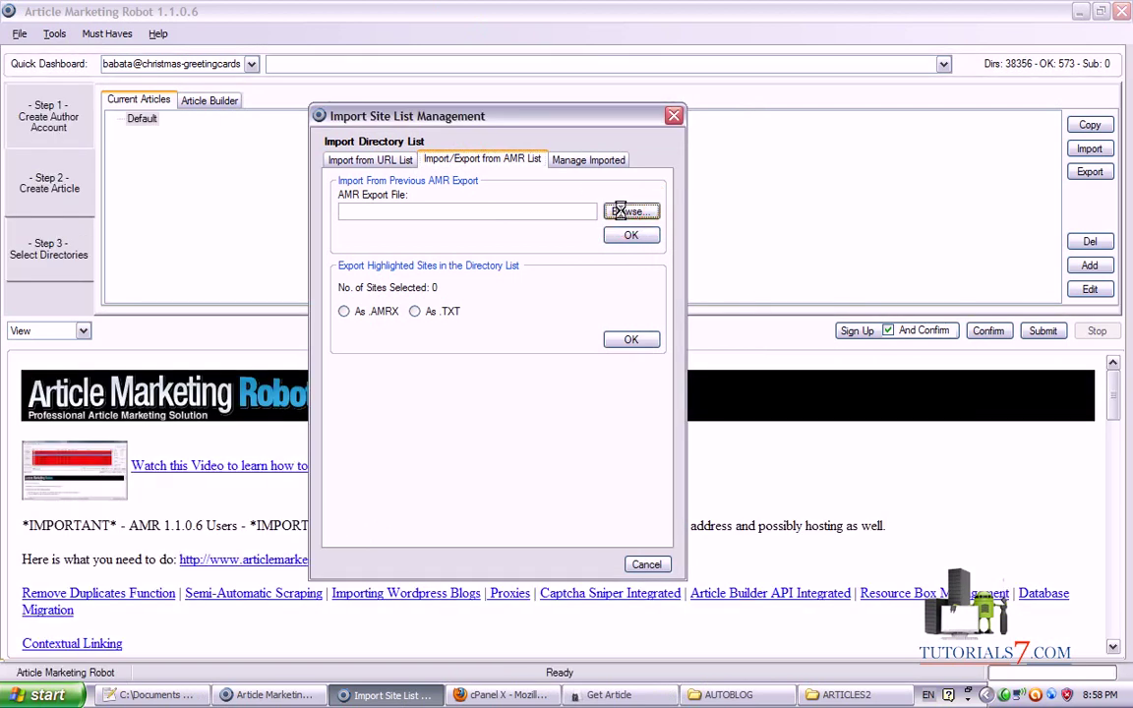
left_click(621, 212)
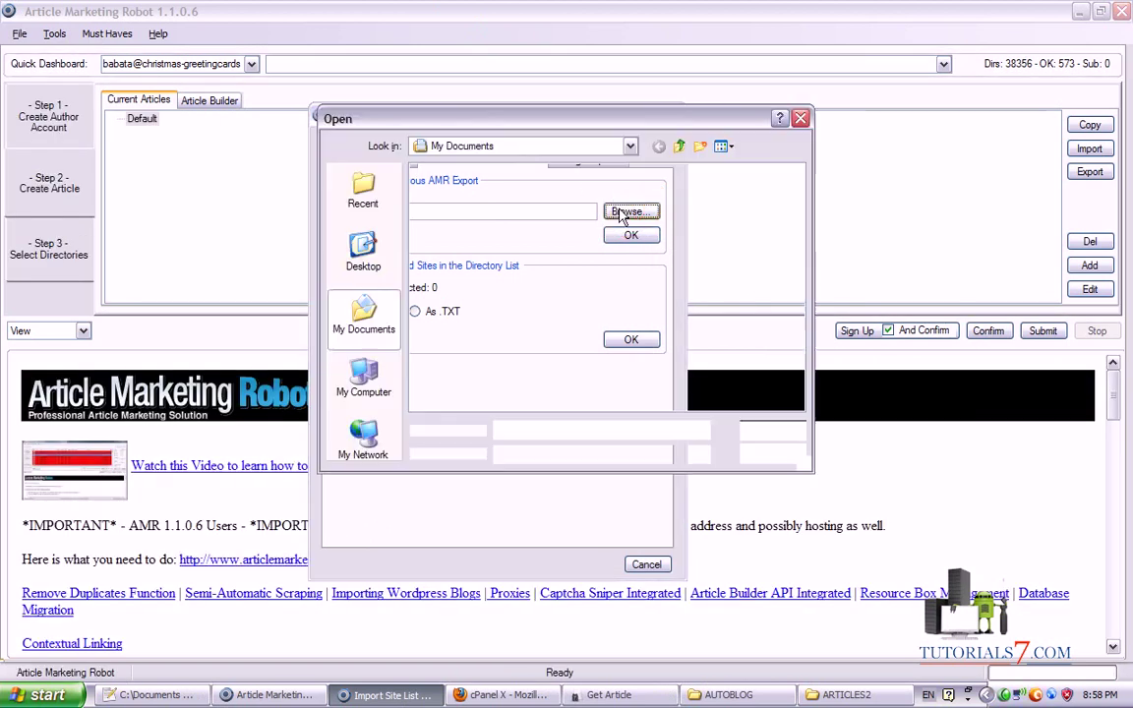
left_click(362, 247)
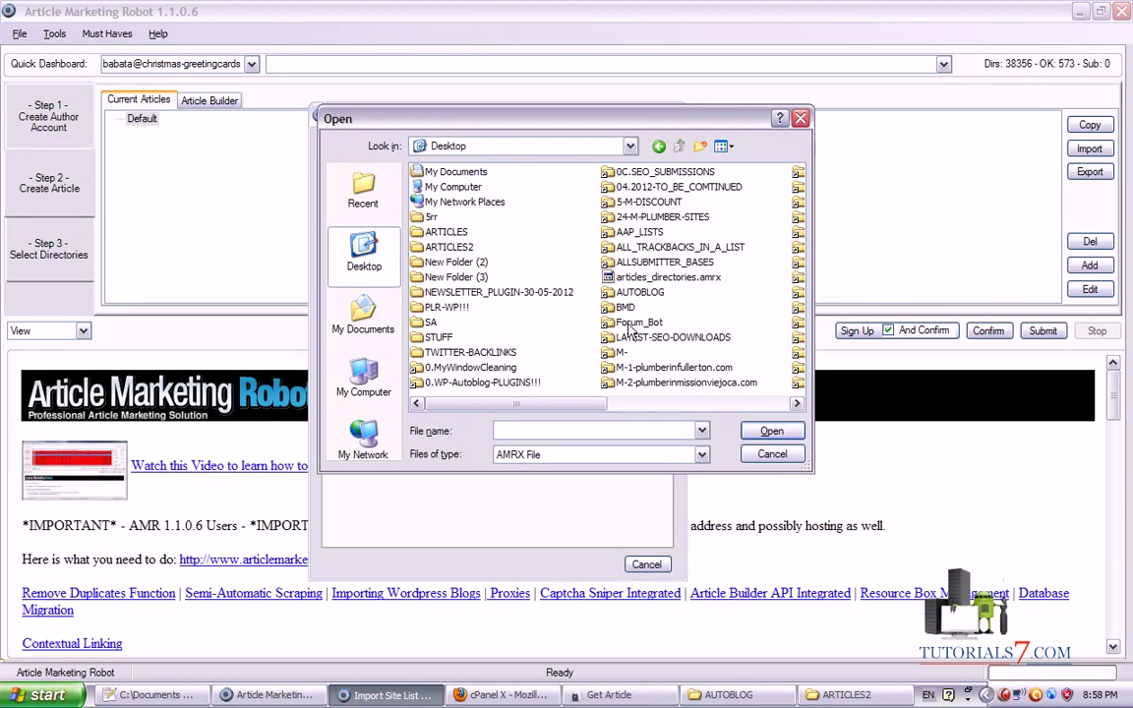
left_click(654, 276)
left_click(800, 119)
Select the As .AMRX export option and close the site list manager
left_click(345, 312)
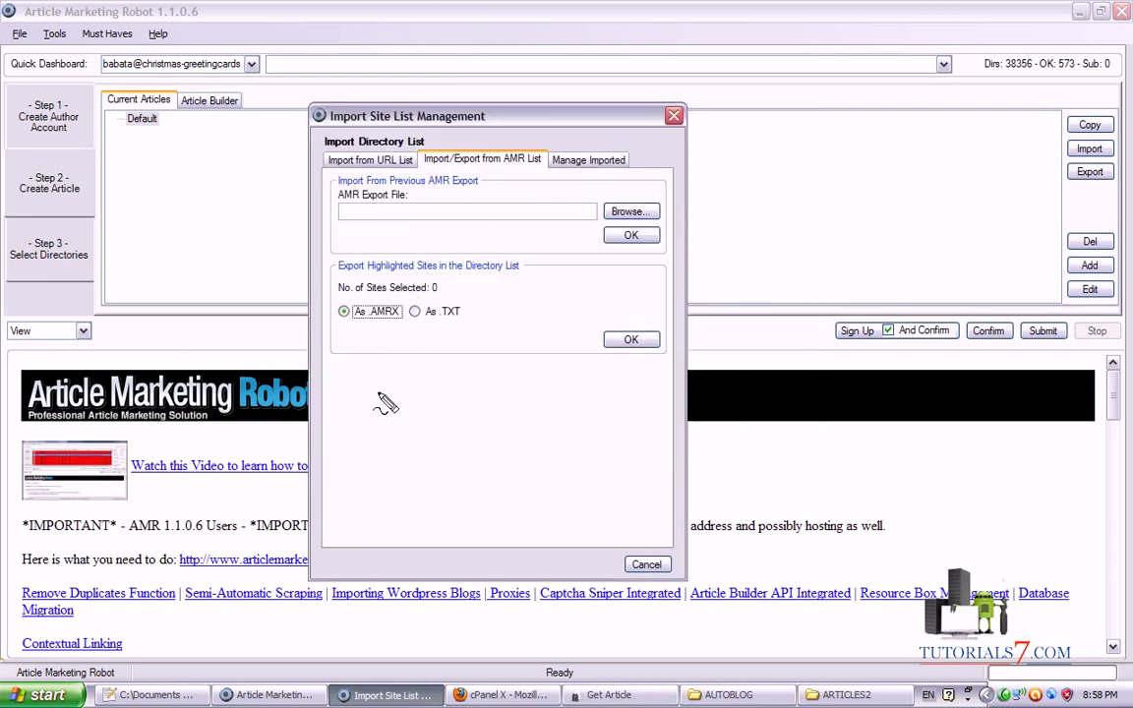
left_click_drag(392, 484, 387, 333)
left_click(673, 118)
Return to the directory list and look over the Both/Public/Imported source dropdown
left_click(72, 274)
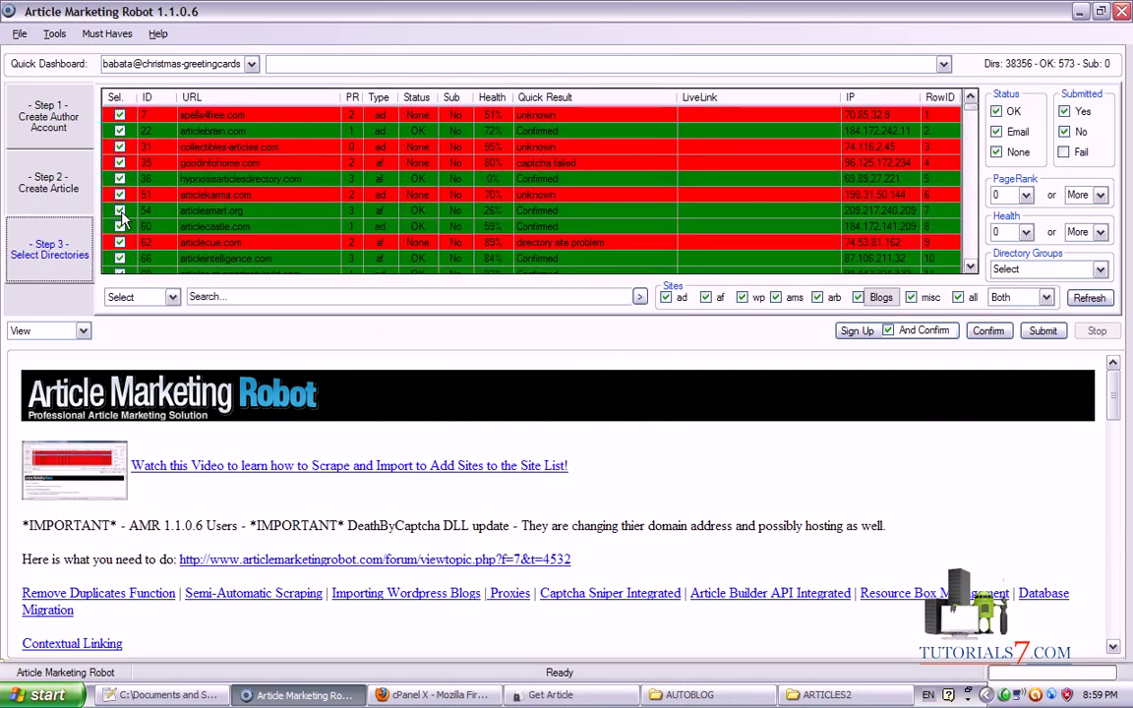
mouse_move(372, 600)
left_mouse_down()
mouse_move(50, 300)
mouse_move(108, 231)
mouse_move(15, 241)
mouse_move(98, 285)
left_mouse_up()
mouse_move(324, 541)
left_mouse_down()
mouse_move(924, 452)
mouse_move(914, 290)
left_mouse_up()
left_click(1046, 297)
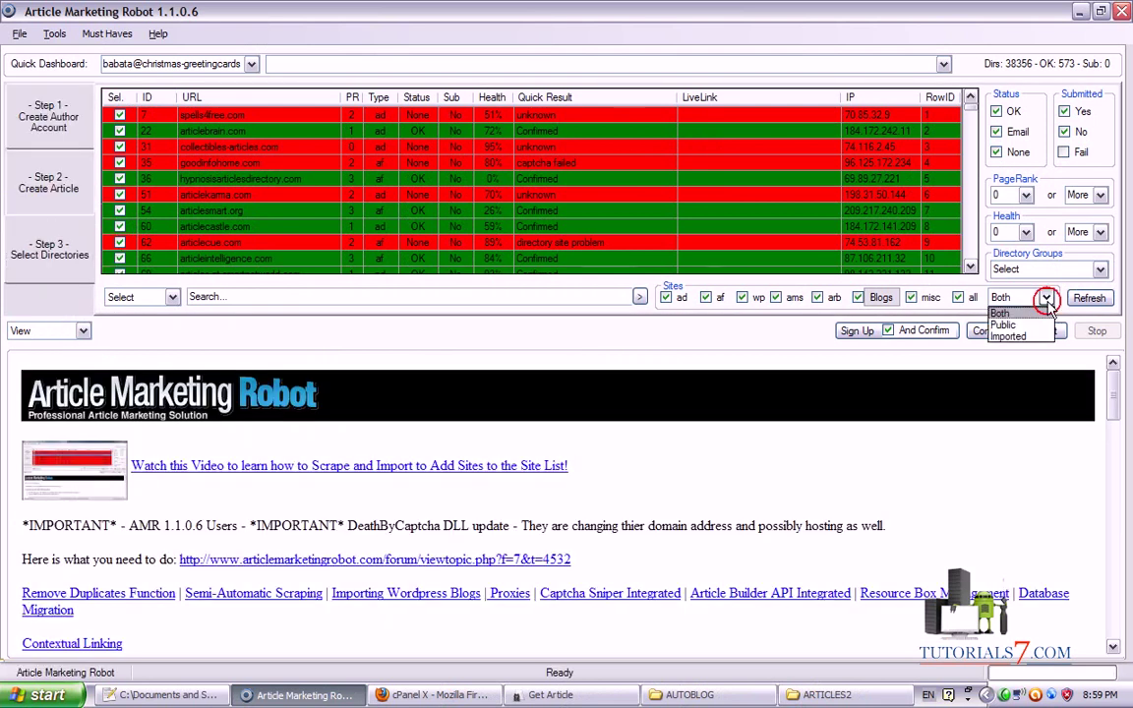
mouse_move(1028, 320)
left_mouse_down()
mouse_move(984, 329)
mouse_move(1027, 319)
left_mouse_up()
mouse_move(612, 467)
left_mouse_down()
mouse_move(708, 442)
mouse_move(771, 468)
mouse_move(802, 502)
left_mouse_up()
key("Escape")
Set the site source filter beside Refresh to Public
left_click(1045, 297)
mouse_move(1044, 339)
left_mouse_down()
mouse_move(1023, 328)
mouse_move(979, 335)
mouse_move(1003, 347)
mouse_move(1049, 334)
left_mouse_up()
mouse_move(688, 425)
left_mouse_down()
mouse_move(714, 495)
mouse_move(748, 500)
mouse_move(819, 441)
mouse_move(845, 438)
mouse_move(861, 509)
left_mouse_up()
left_click(1003, 324)
left_click(1046, 297)
left_click(1045, 300)
left_click(1046, 300)
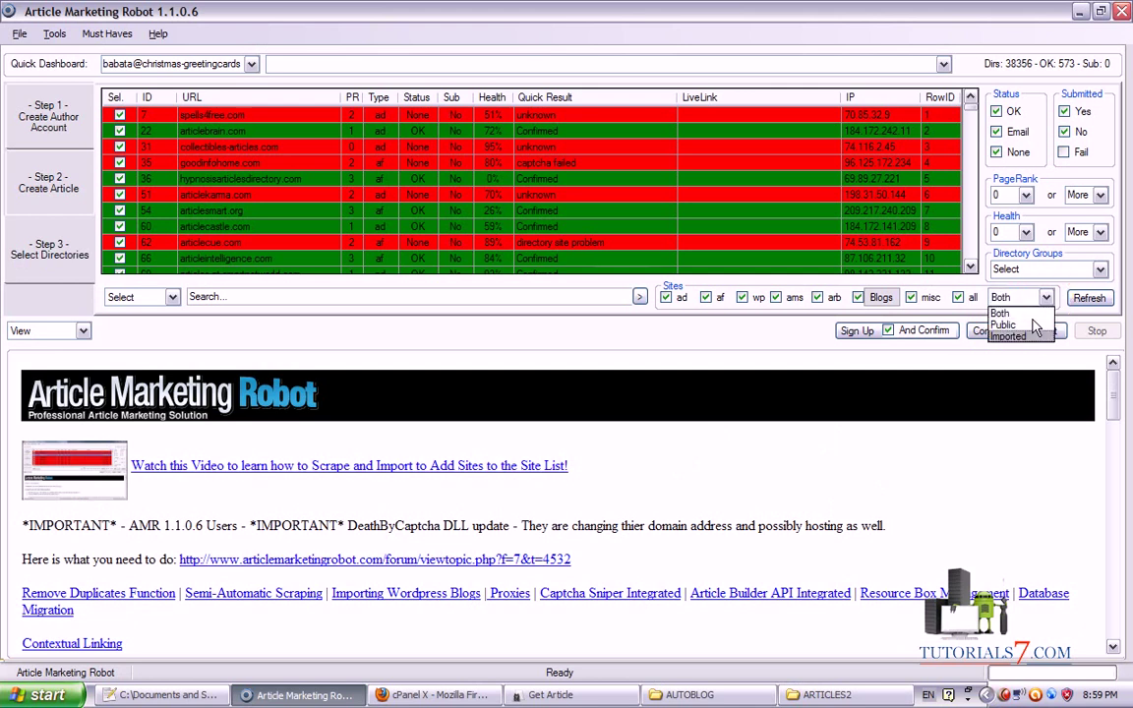
left_click(1003, 325)
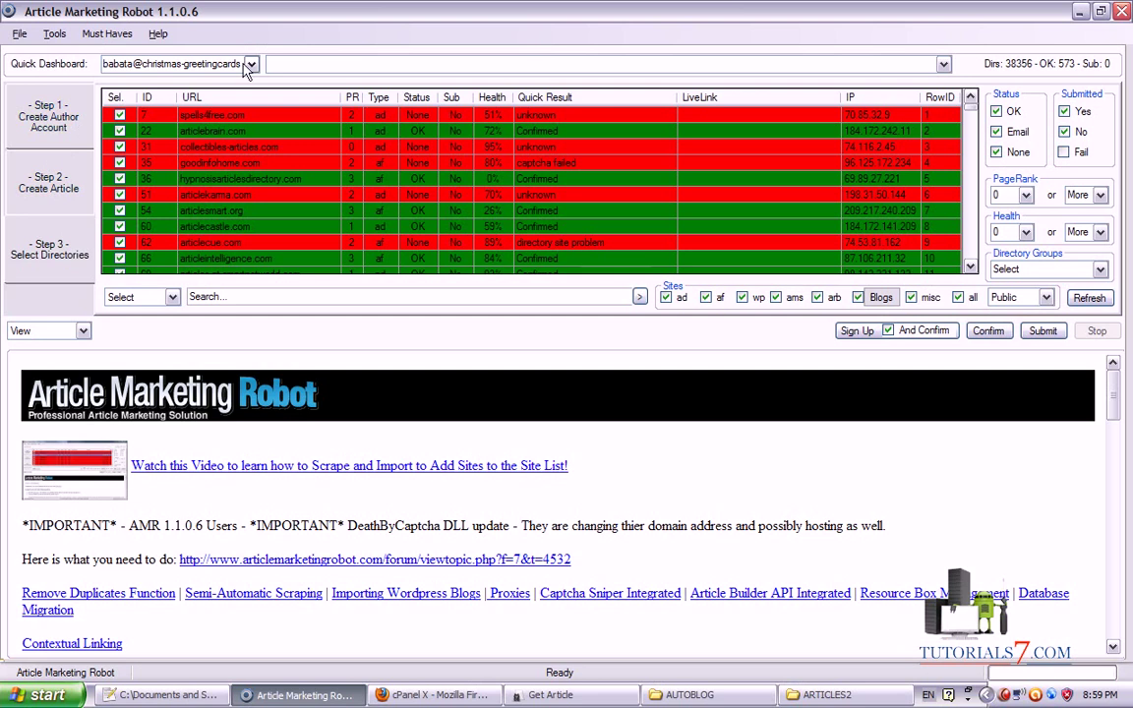
Go to Step 2 - Create Article and press Add for a new article
left_click(45, 115)
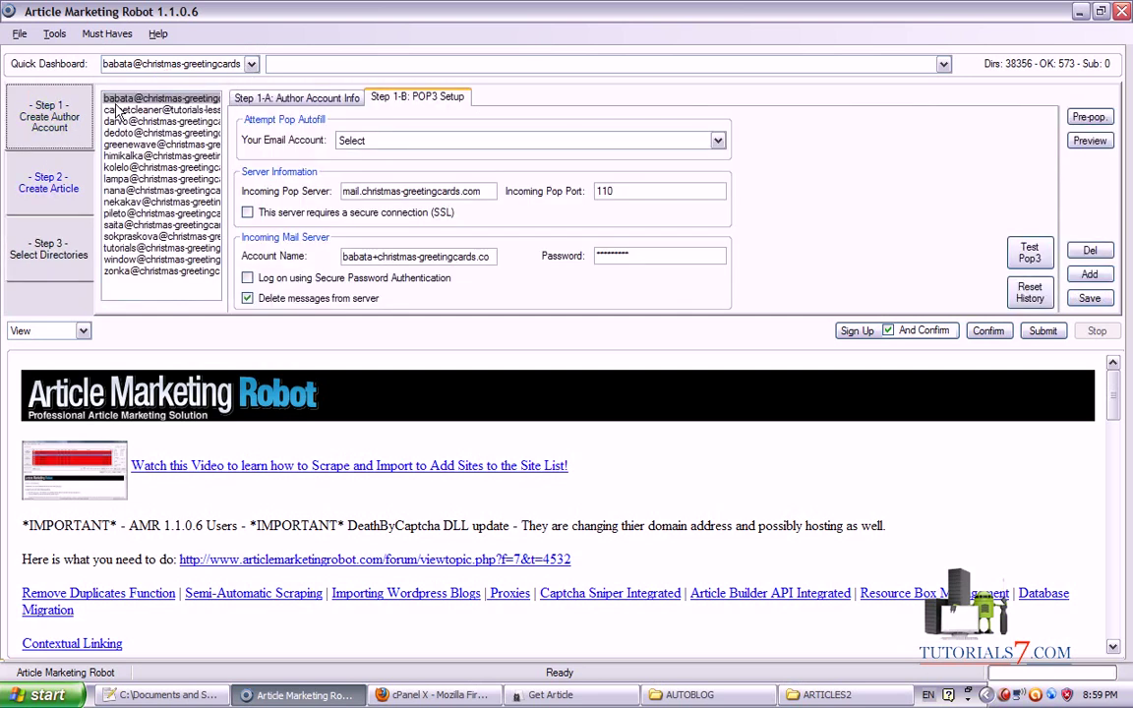
left_click(59, 185)
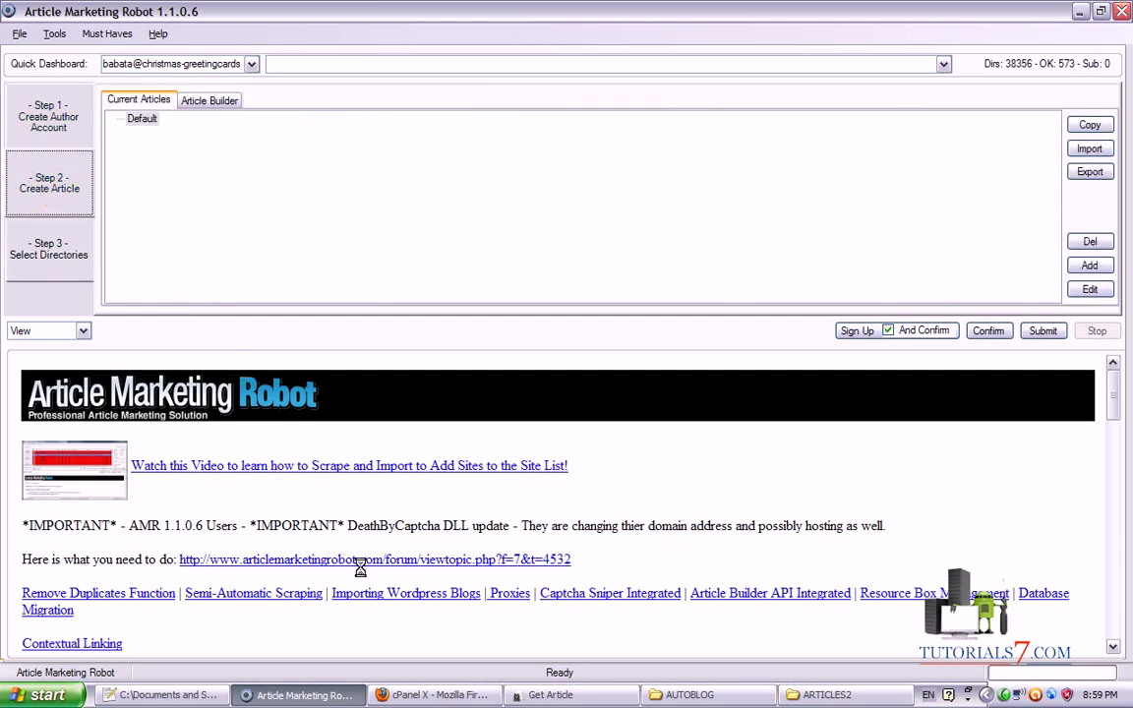
mouse_move(407, 602)
left_mouse_down()
mouse_move(121, 235)
mouse_move(74, 222)
left_mouse_up()
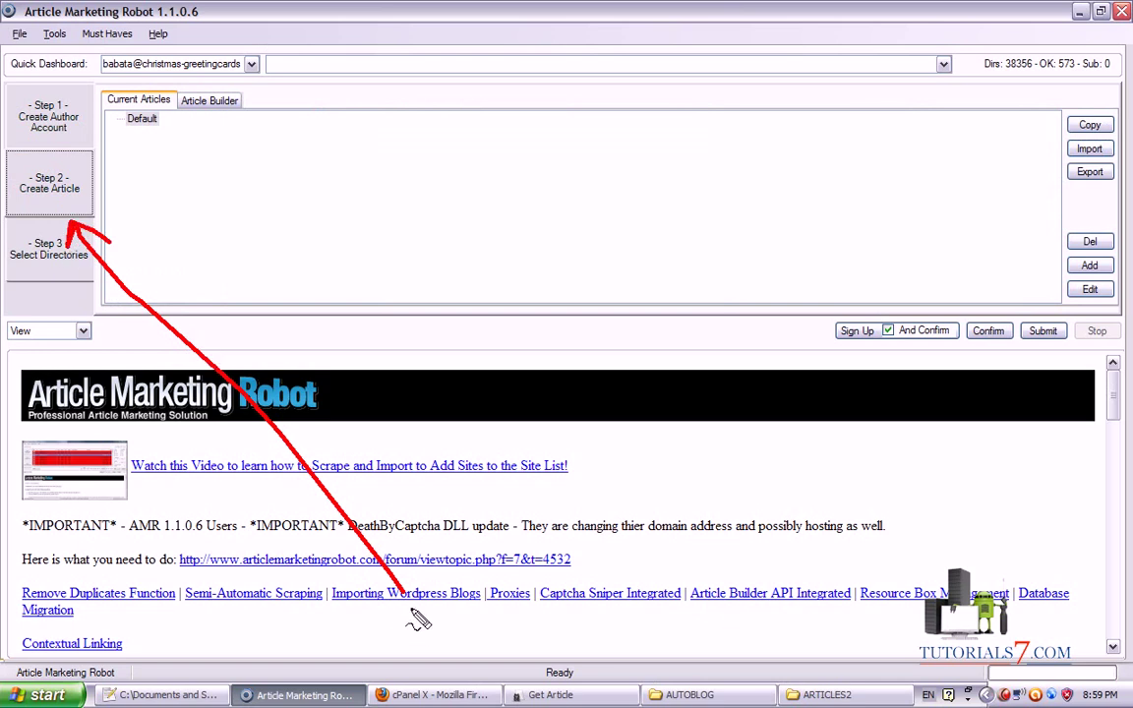
mouse_move(406, 602)
left_mouse_down()
mouse_move(397, 590)
mouse_move(576, 596)
mouse_move(638, 433)
mouse_move(1037, 264)
mouse_move(1130, 280)
left_mouse_up()
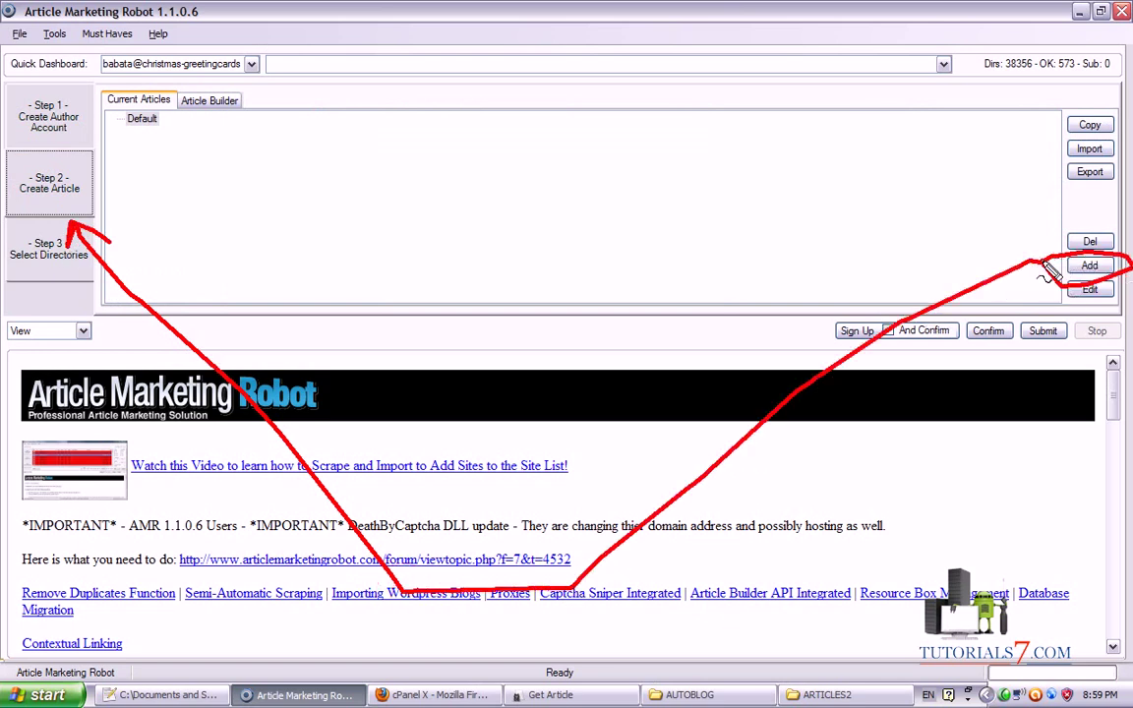
left_click(1090, 267)
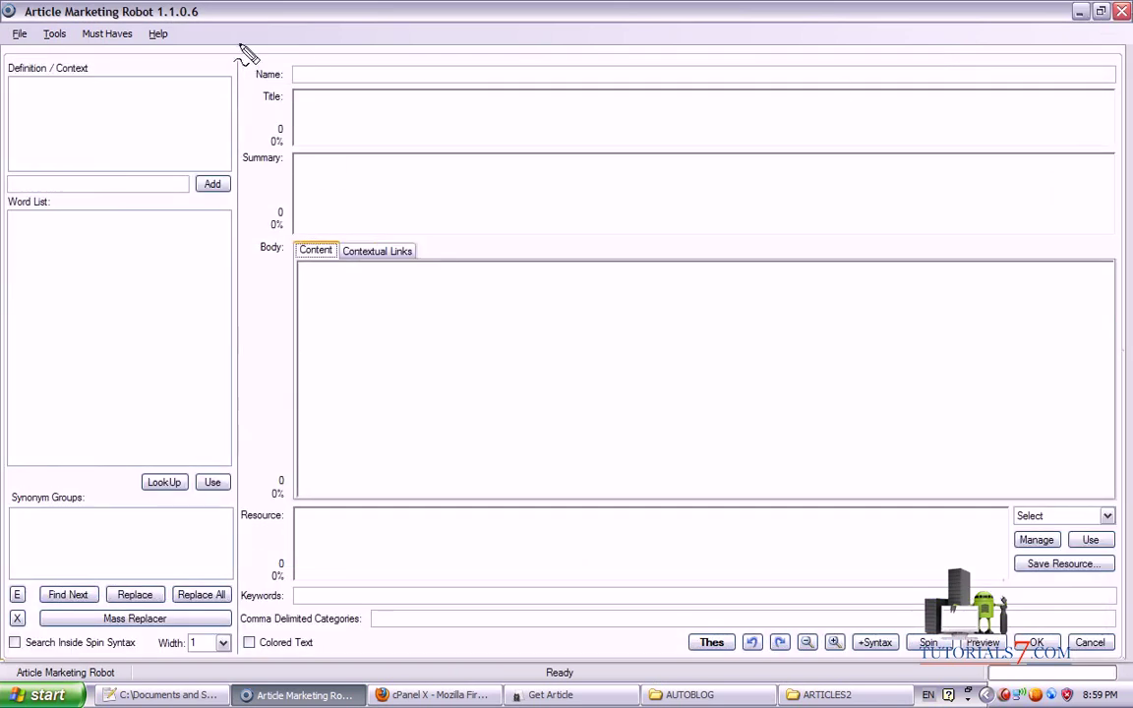
Look over the new editor's empty name, title, summary and body fields
mouse_move(257, 61)
left_mouse_down()
mouse_move(300, 114)
mouse_move(304, 87)
left_mouse_up()
mouse_move(227, 135)
left_mouse_down()
mouse_move(324, 185)
mouse_move(272, 147)
left_mouse_up()
left_click(243, 219)
mouse_move(243, 219)
left_mouse_down()
mouse_move(290, 271)
mouse_move(232, 263)
left_mouse_up()
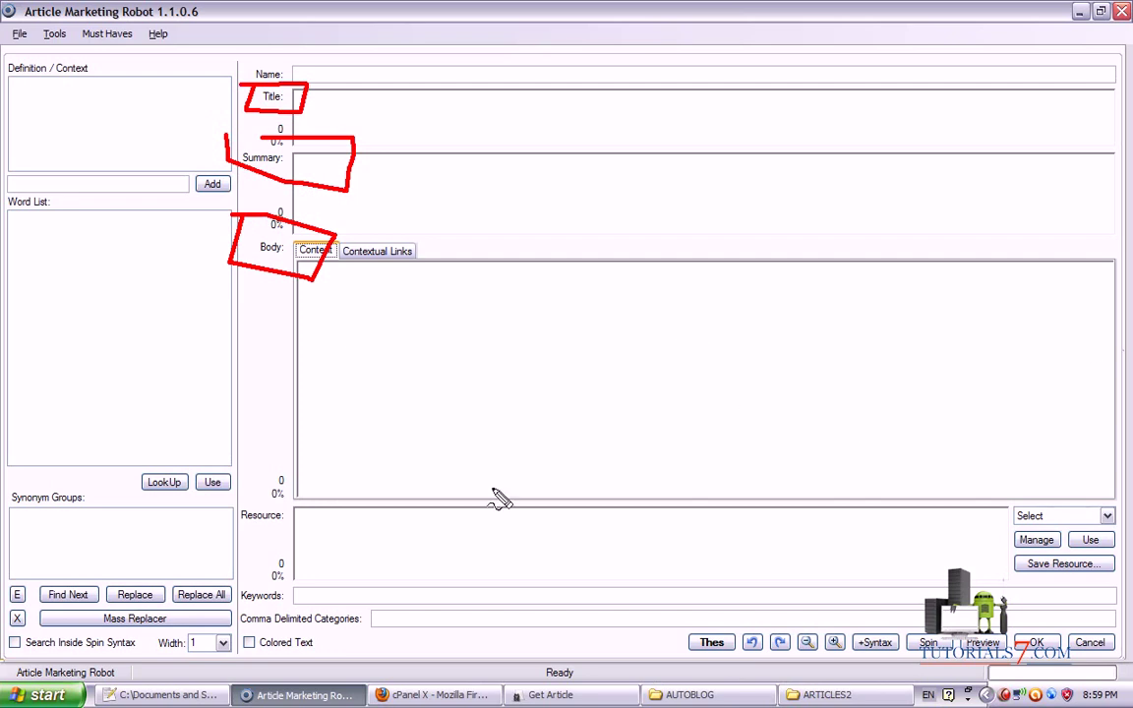
left_click(305, 484)
mouse_move(305, 483)
left_mouse_down()
mouse_move(273, 501)
mouse_move(268, 569)
mouse_move(323, 567)
left_mouse_up()
mouse_move(366, 601)
left_mouse_down()
mouse_move(211, 595)
mouse_move(364, 657)
mouse_move(372, 615)
left_mouse_up()
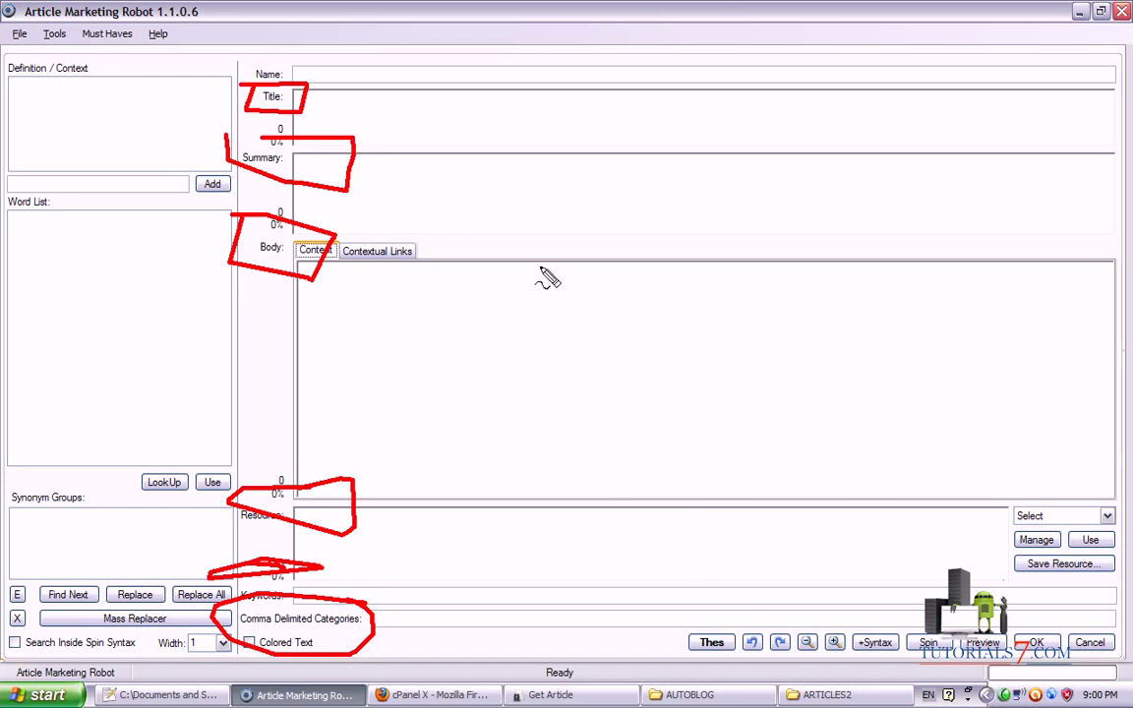
key("Escape")
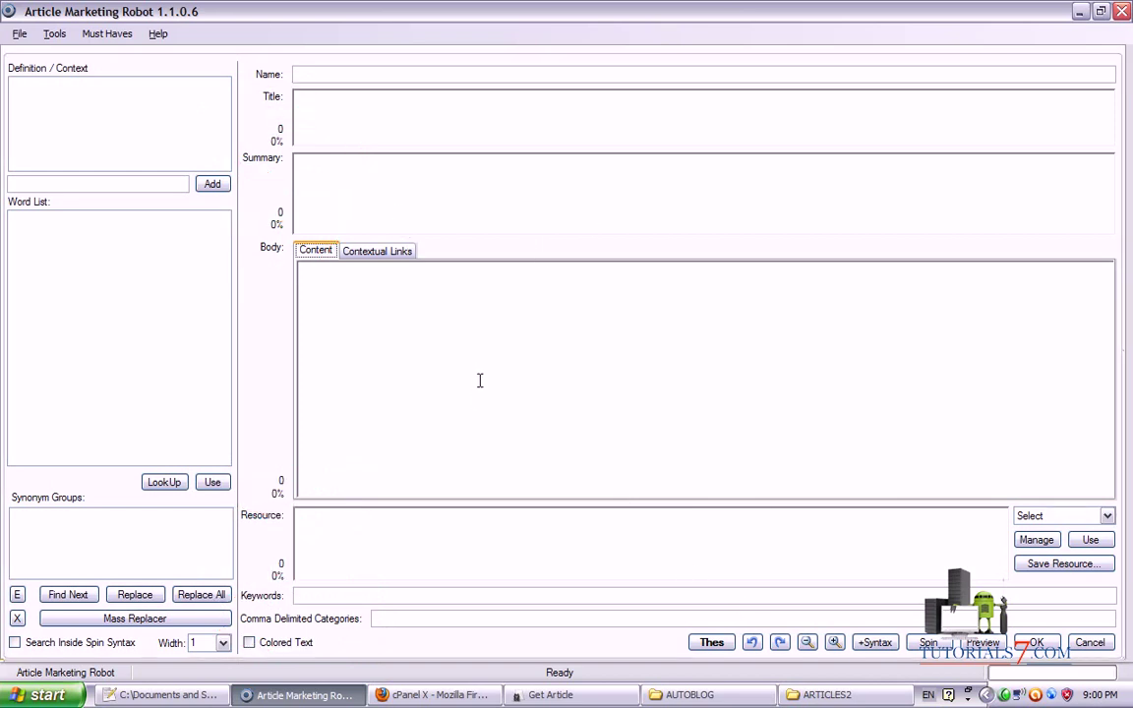